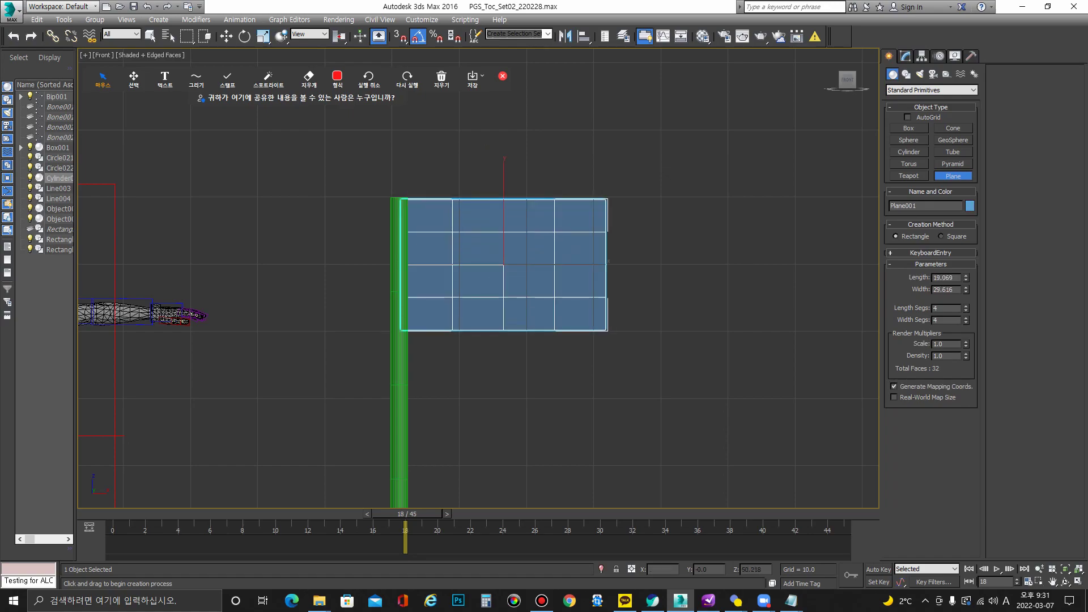
Step: Assign a default grey material to the flag plane and the pole, and set the object colour of both to black
key("w")
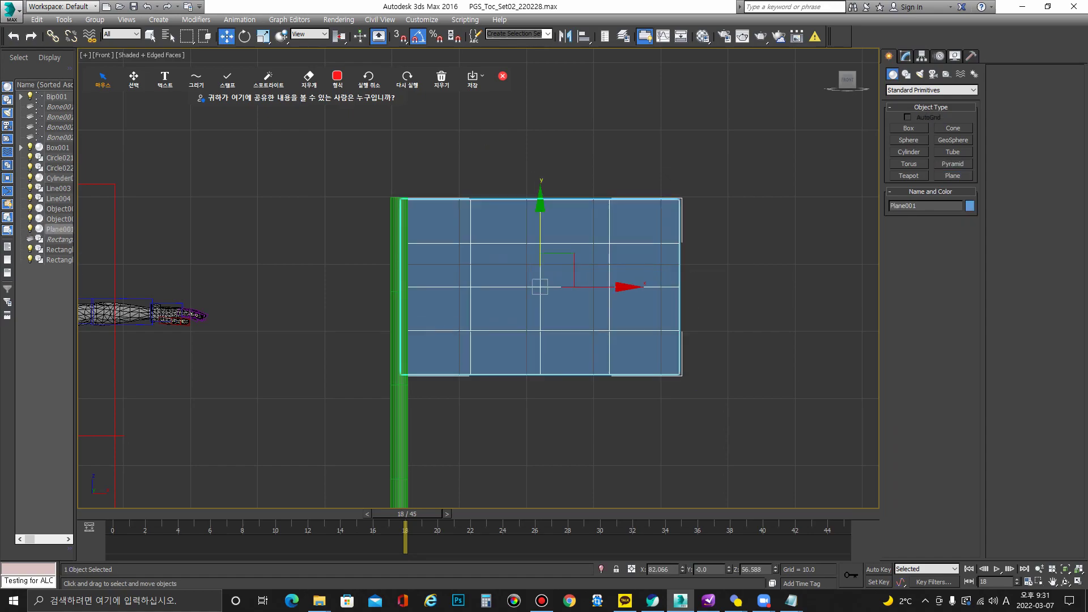
left_click_drag(846, 79, 825, 85)
left_click(470, 317)
left_click(847, 79)
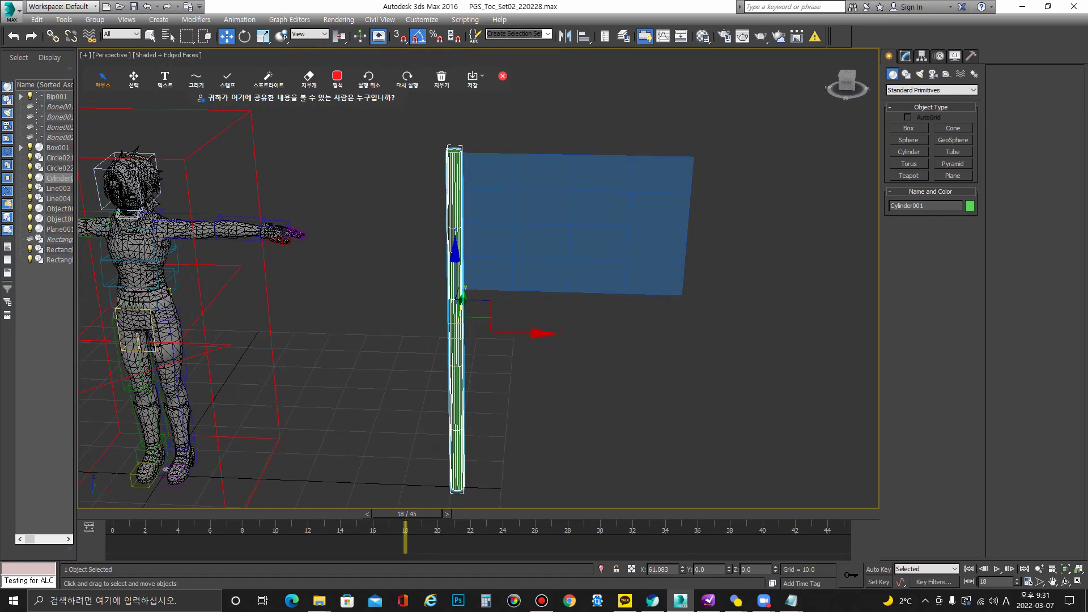
left_click_drag(352, 207, 523, 302)
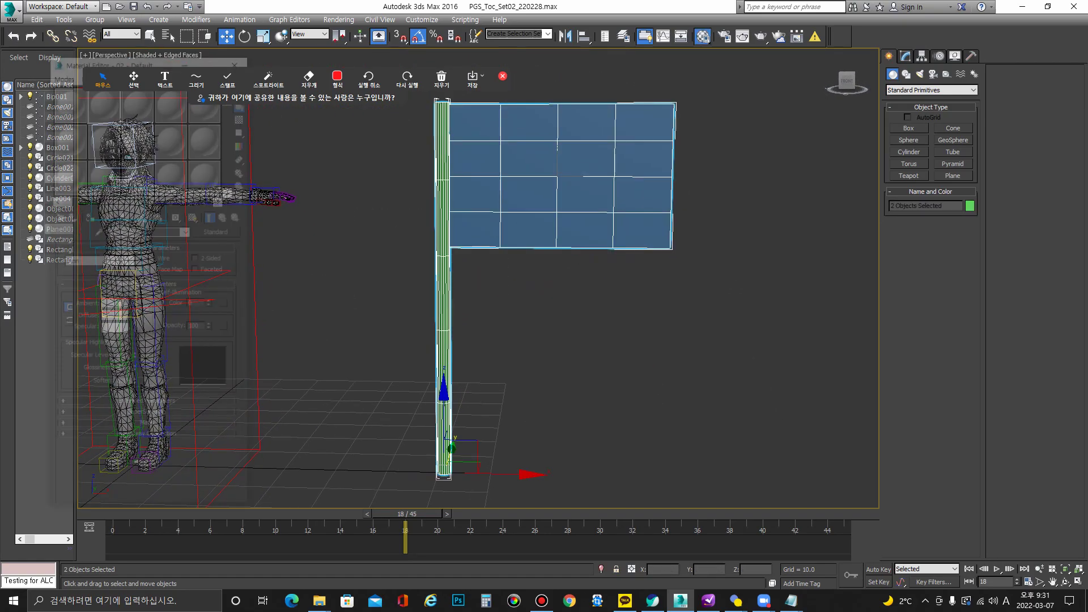
key("m")
left_click(89, 216)
left_click(970, 205)
left_click(906, 334)
left_click(765, 369)
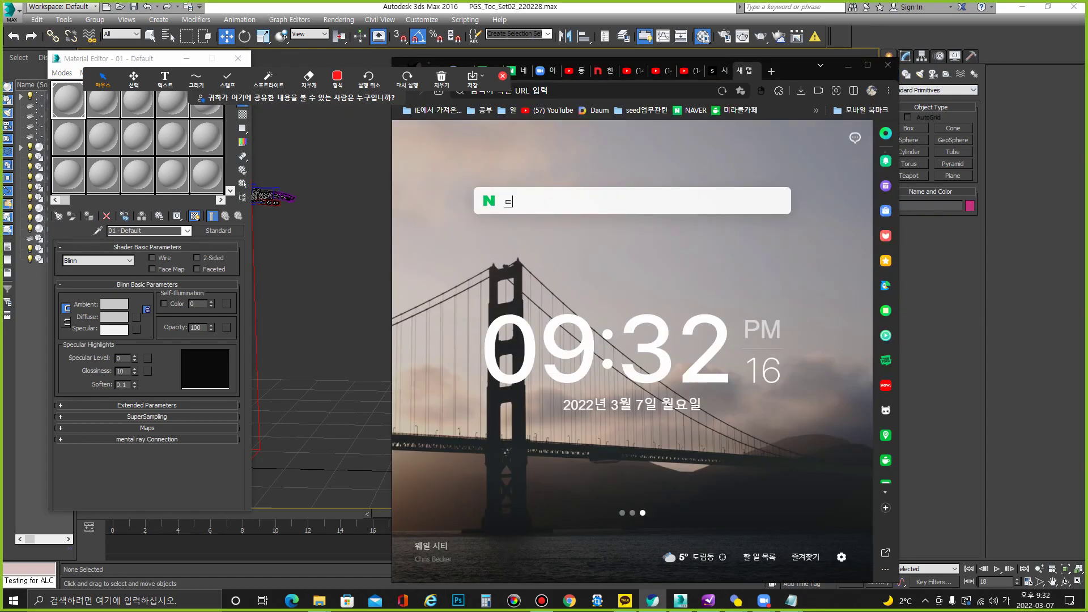
Step: Switch to the browser and search Naver's images for "태극기"
type("태극기")
key("Return")
left_click(450, 171)
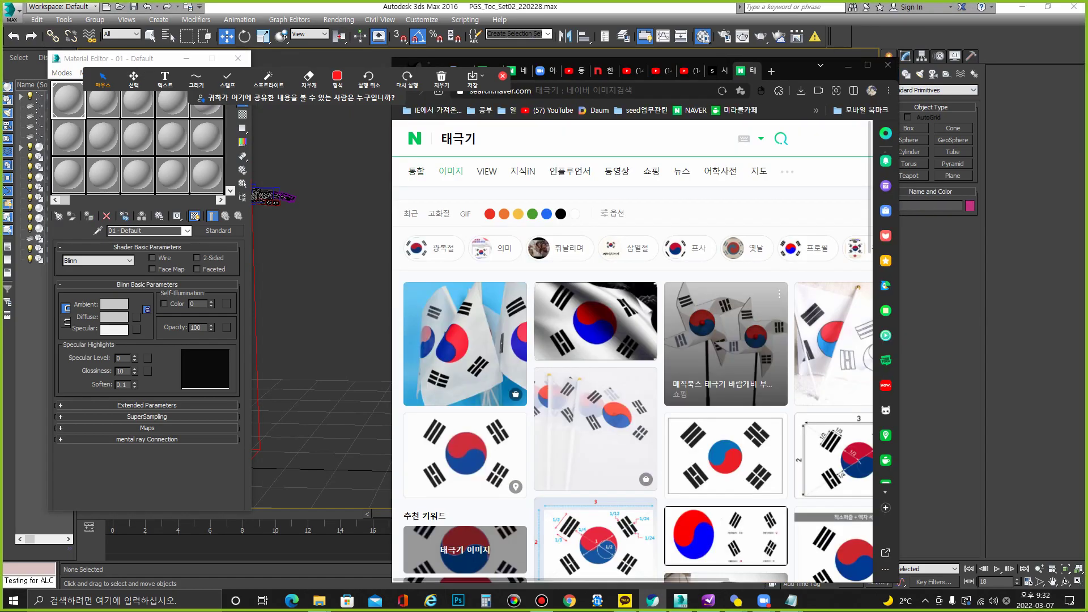
Step: Open a large flat front-facing 태극기 picture from the image results and capture just the flag as an image file
left_click_drag(896, 317, 1046, 318)
scroll(709, 351, "down", 4)
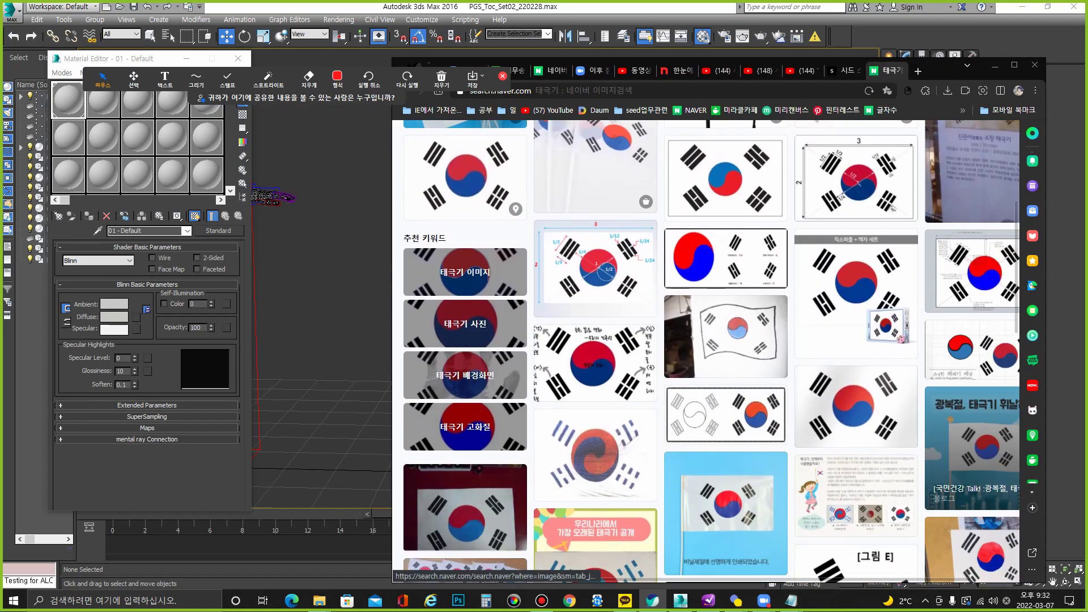
left_click(729, 182)
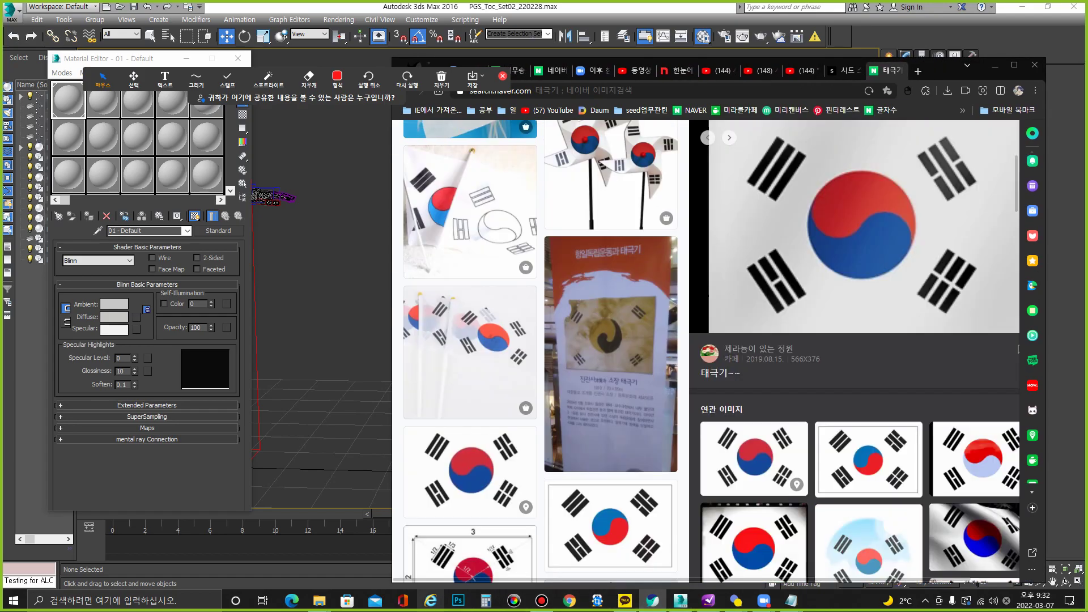
key("Print")
left_click(1018, 334)
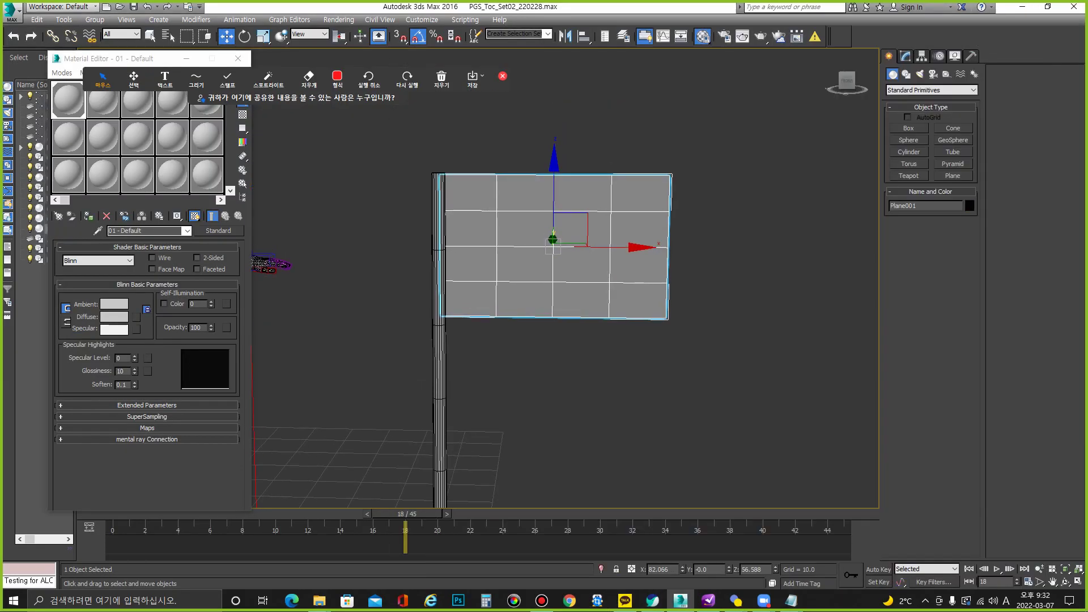
Step: Load the captured image 20220307_213239 as the Bitmap diffuse map of the flag plane's material
left_click(136, 317)
double_click(461, 190)
scroll(187, 283, "down", 5)
double_click(127, 250)
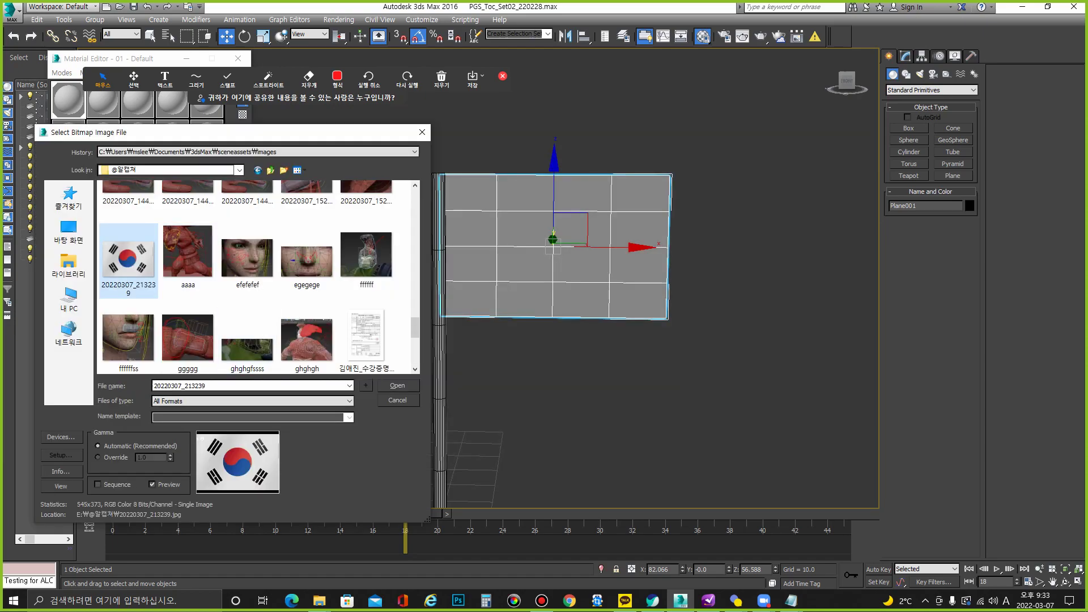
Step: Assign an unused material to the pole with an orange diffuse colour of about RGB 218, 77, 0
left_click(439, 340)
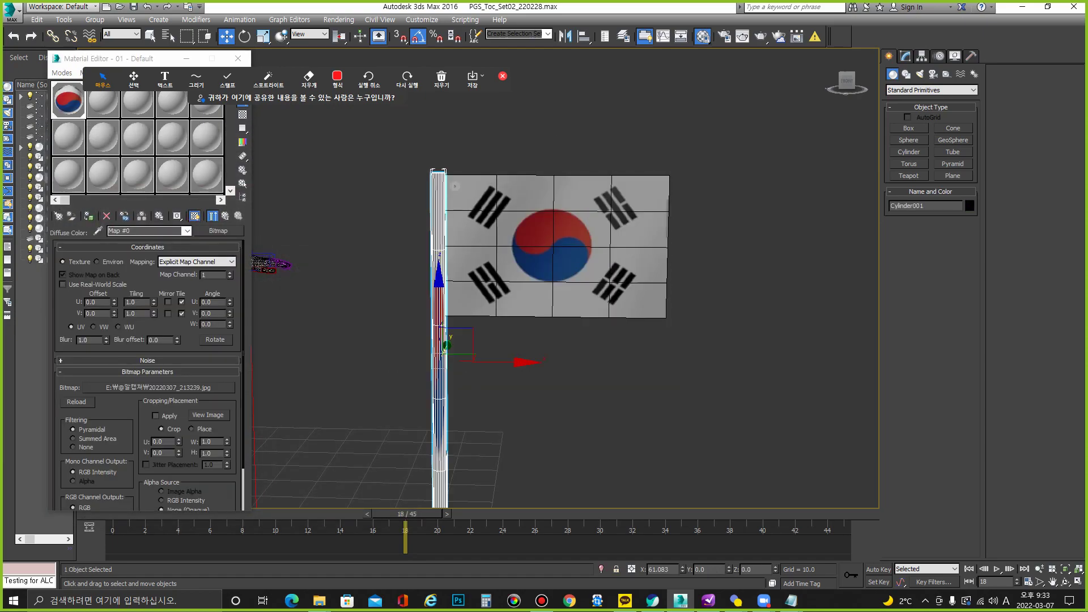
left_click(68, 137)
left_click(114, 316)
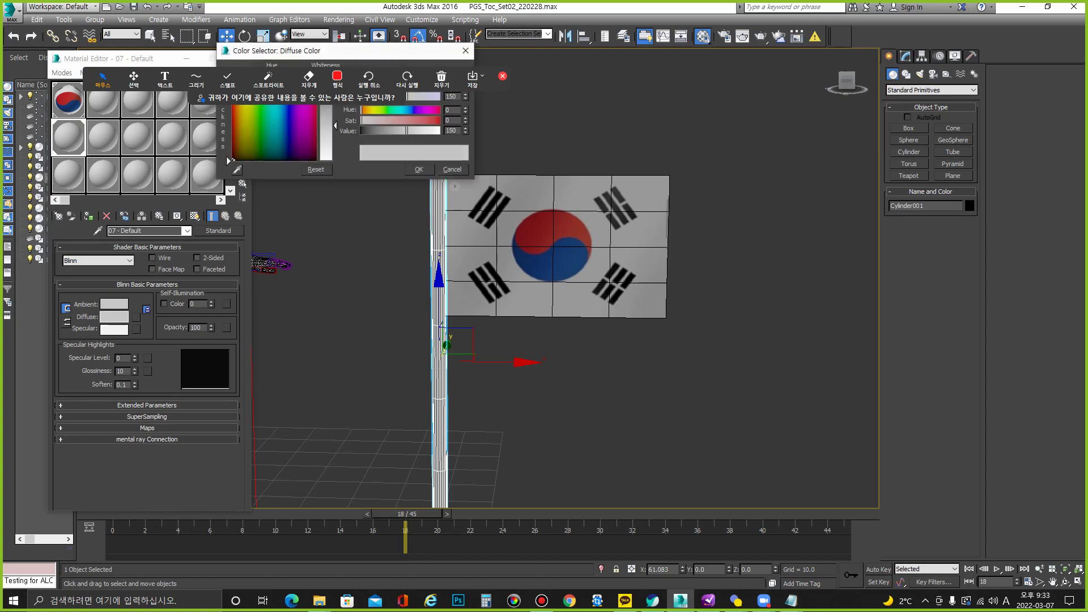
left_click_drag(283, 43, 239, 172)
left_click(188, 210)
mouse_move(286, 204)
left_mouse_down()
mouse_move(286, 248)
mouse_move(286, 197)
left_mouse_up()
left_click(89, 216)
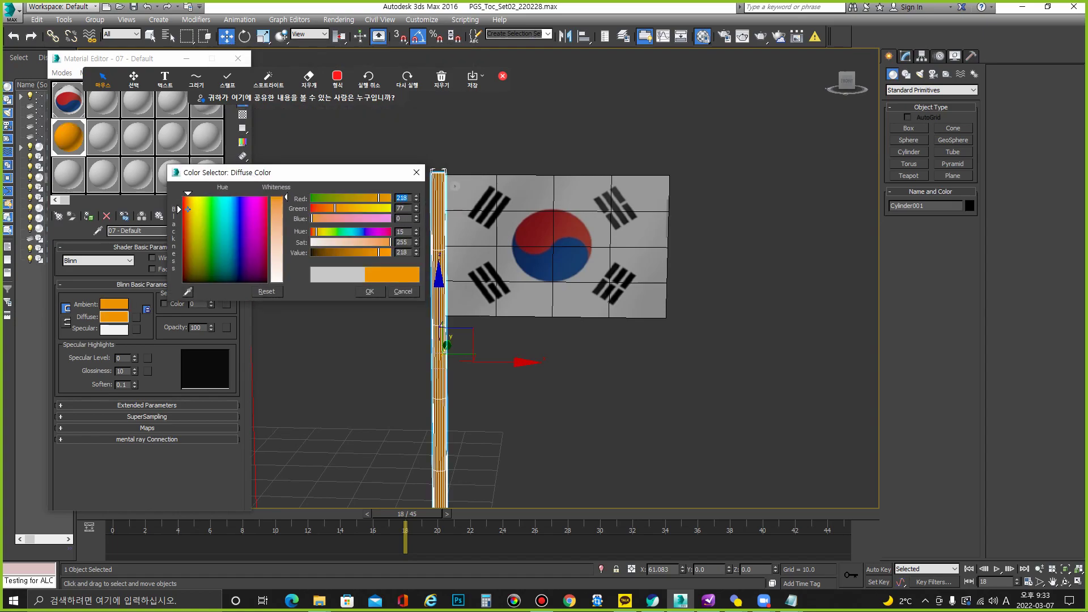
left_click(370, 292)
left_click(736, 397)
scroll(541, 179, "down", 4)
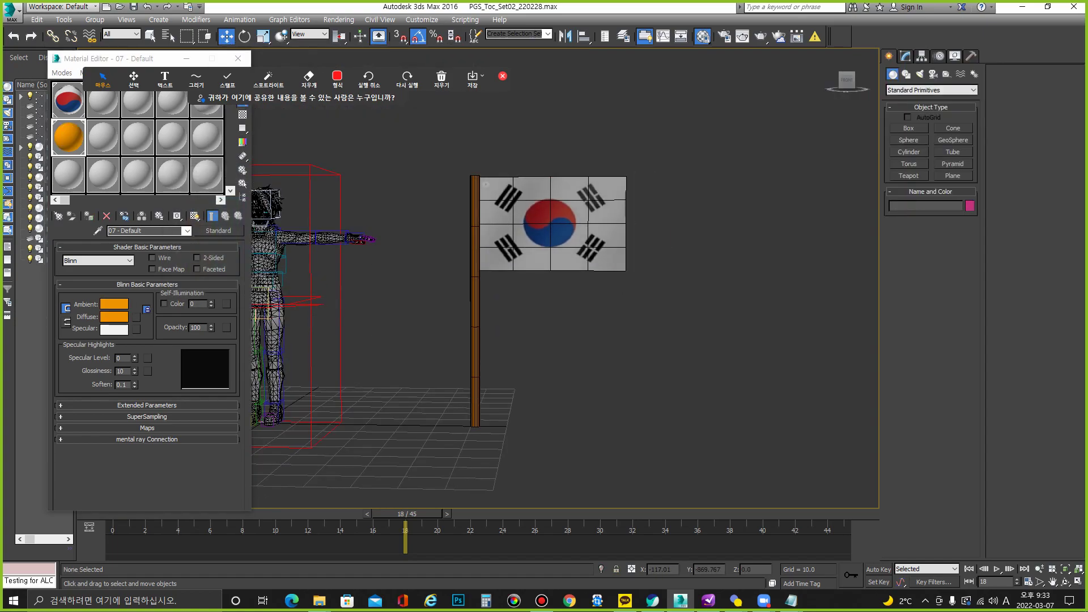
Step: Show the hidden helpers, create a Point helper in the Front view and move it onto the pole at the flag's mid-height
left_click(954, 56)
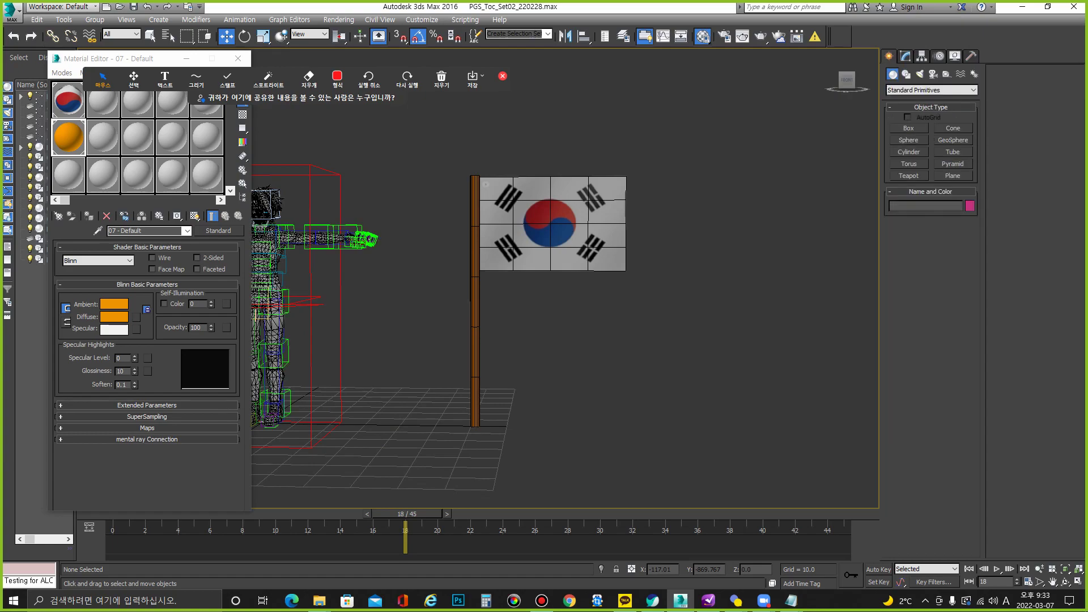
key("f")
left_click(888, 55)
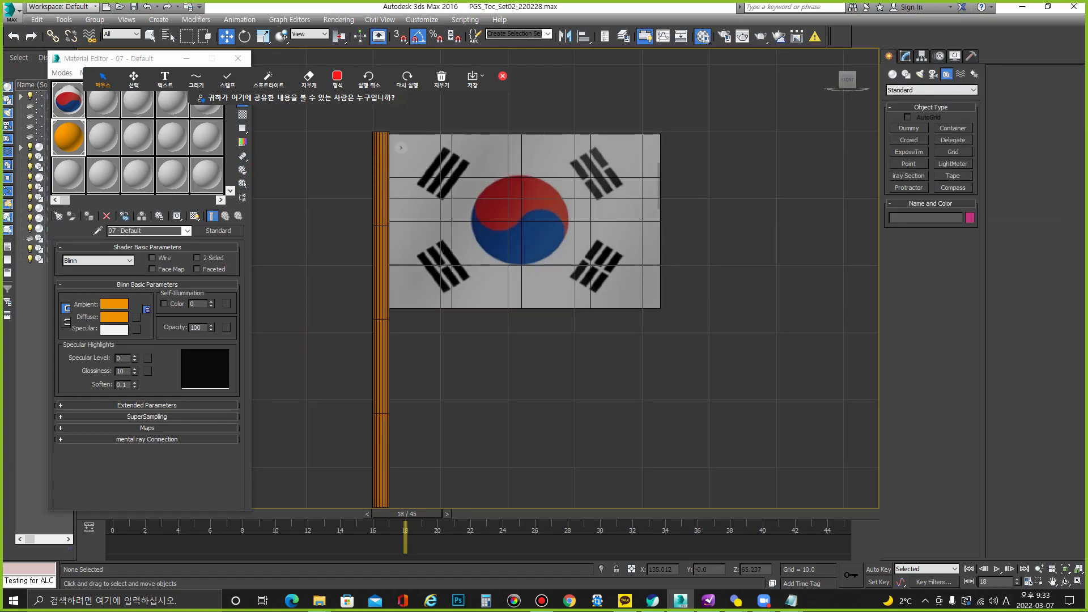
left_click(908, 163)
left_click(599, 352)
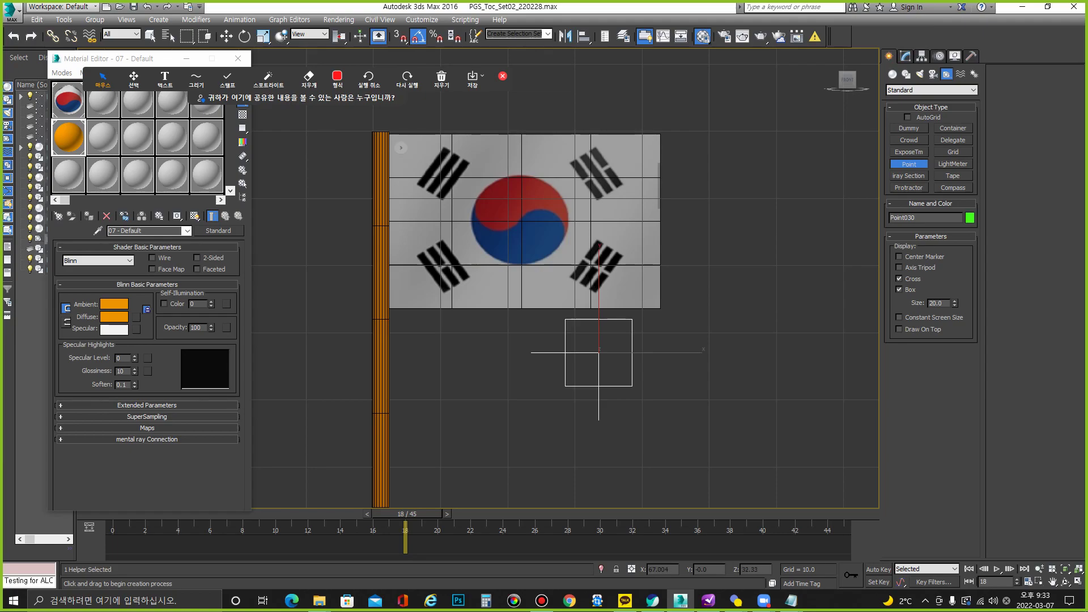
key("w")
left_click_drag(609, 343, 390, 212)
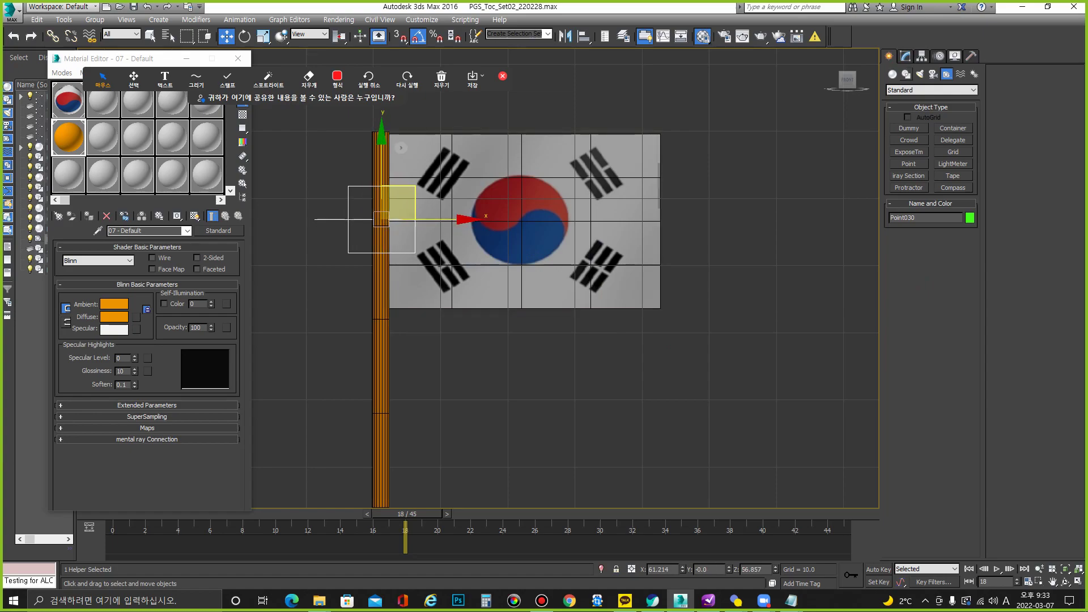
Step: Draw a horizontal bone with an end bone in the wireframe Front view, from the Point helper to the flag's outer edge
left_click(974, 74)
left_click(908, 128)
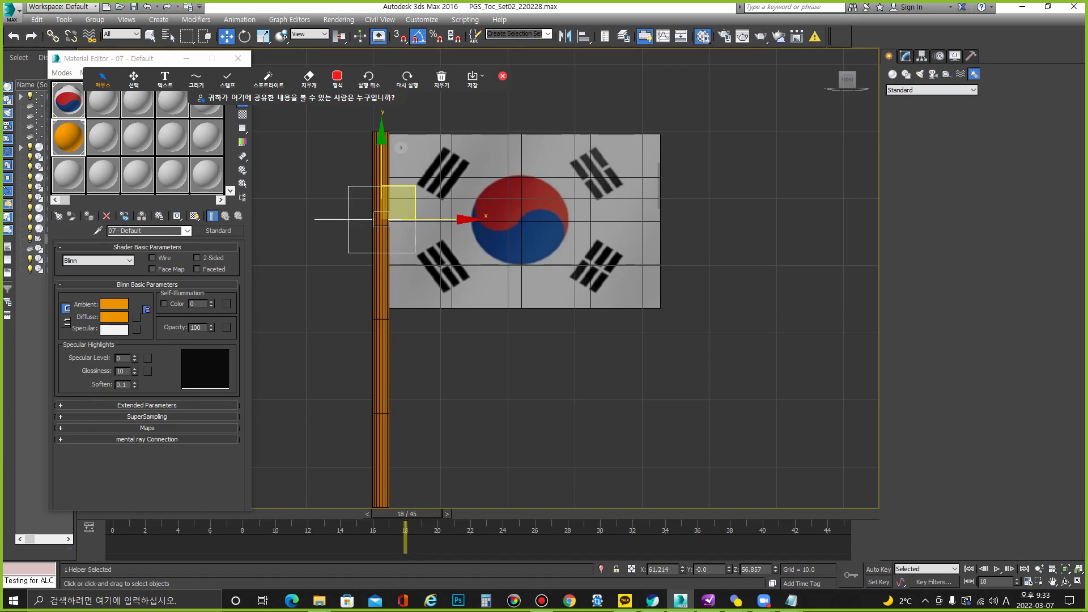
middle_click_drag(510, 340, 513, 377)
key("F3")
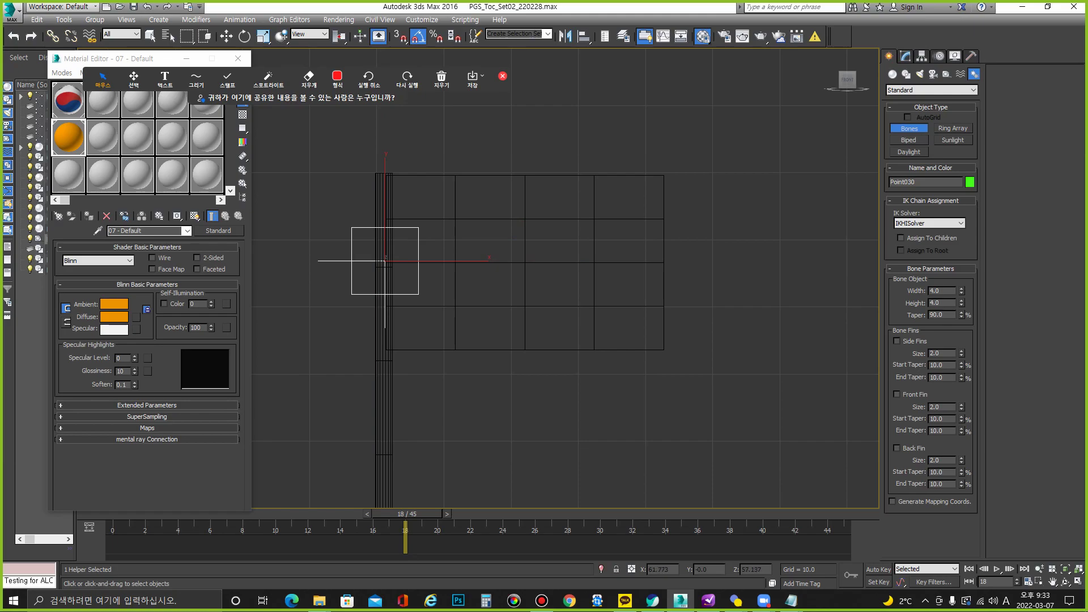
left_click(384, 260)
left_click(664, 259)
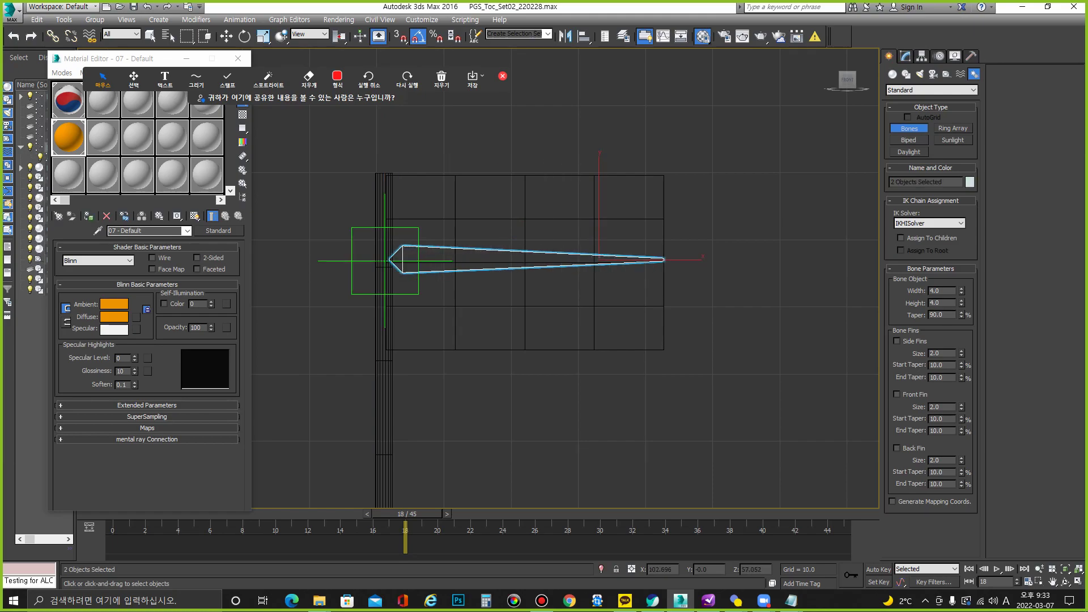
right_click(664, 259)
key("w")
key("ctrl+d")
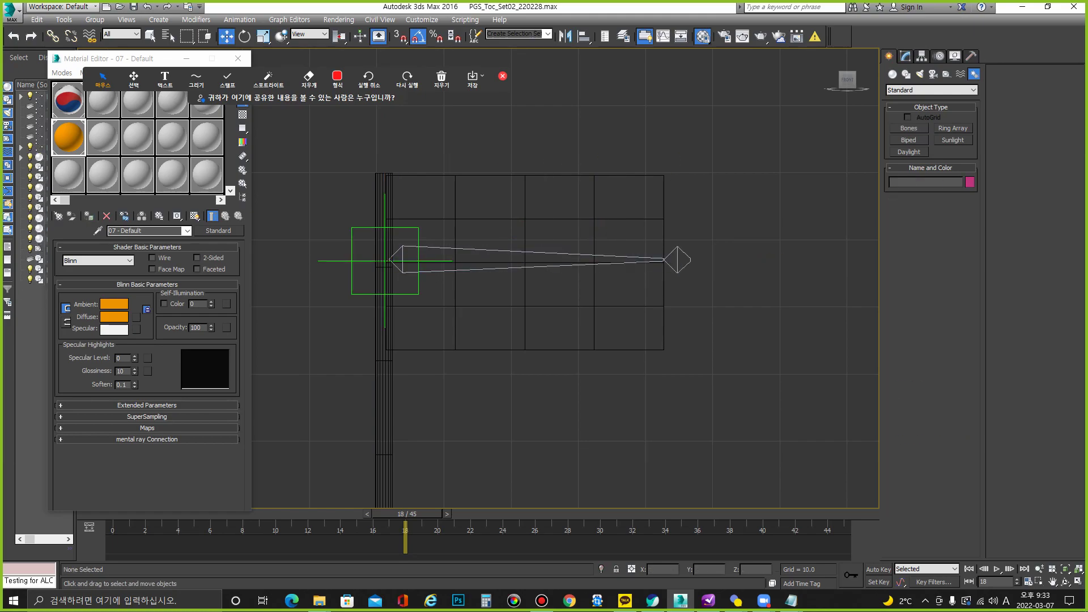
Step: Refine the long bone with Bone Tools at two points, splitting it into three segments
left_click(527, 256)
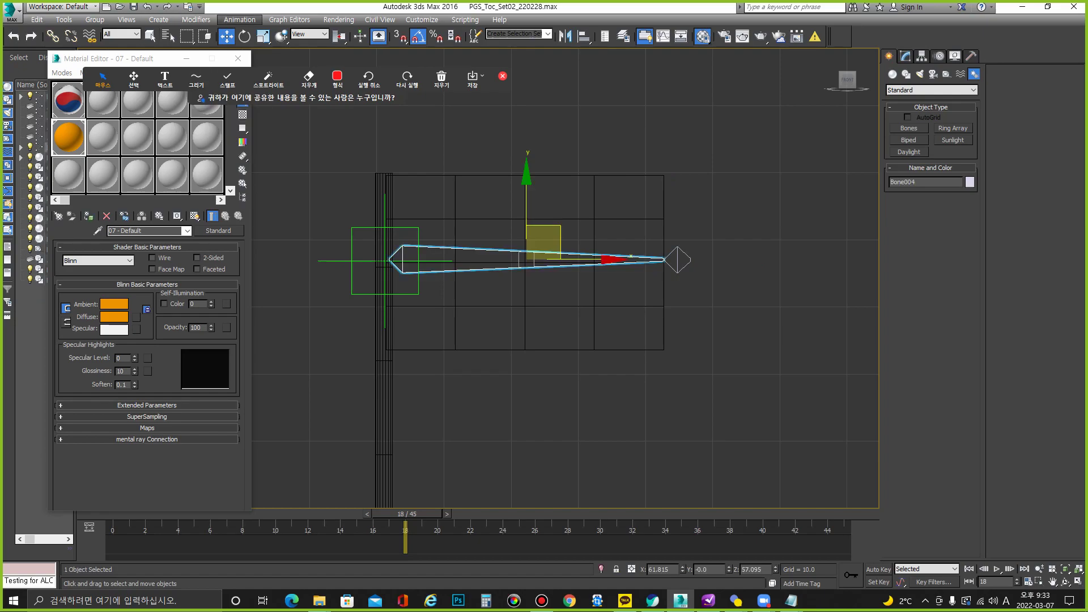
left_click(240, 19)
left_click(258, 252)
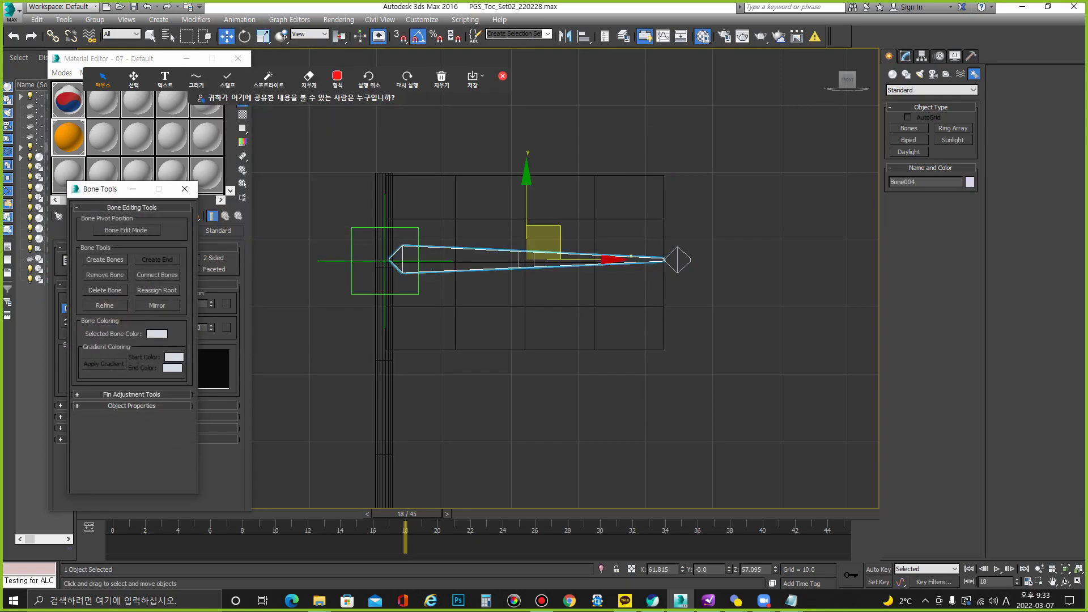
left_click(104, 306)
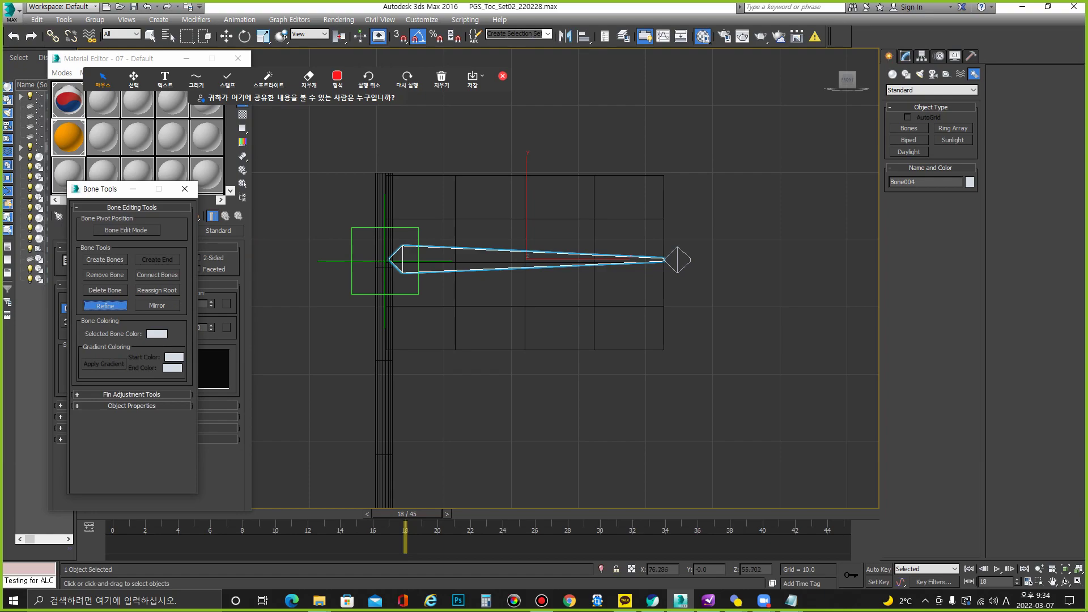
left_click(489, 259)
left_click(565, 259)
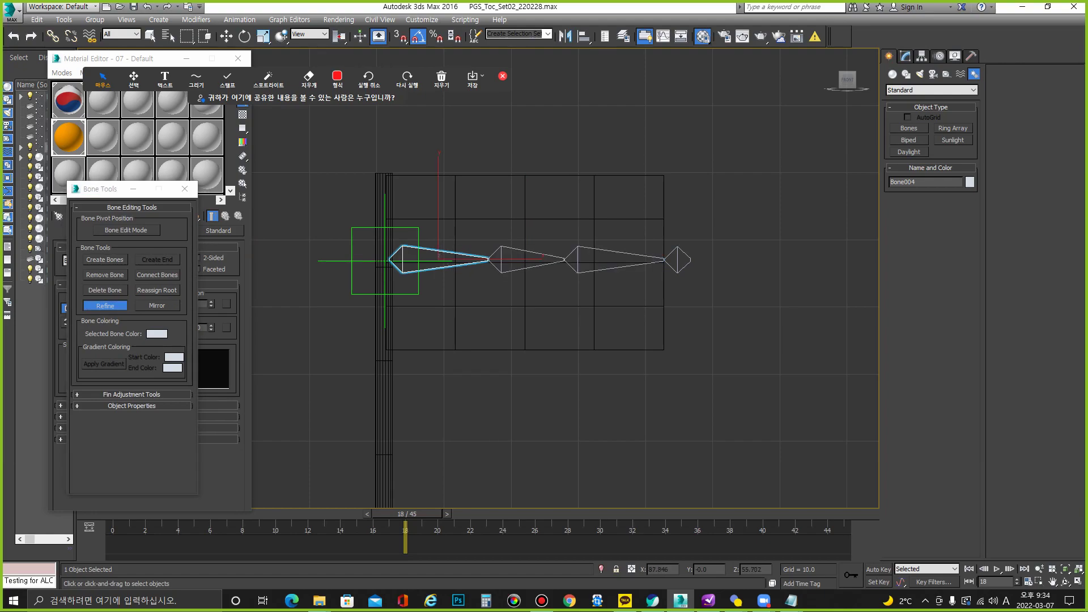
Step: Reposition the two inner joints in Bone Edit Mode so the chain divides into three roughly even bones
key("w")
left_click(126, 230)
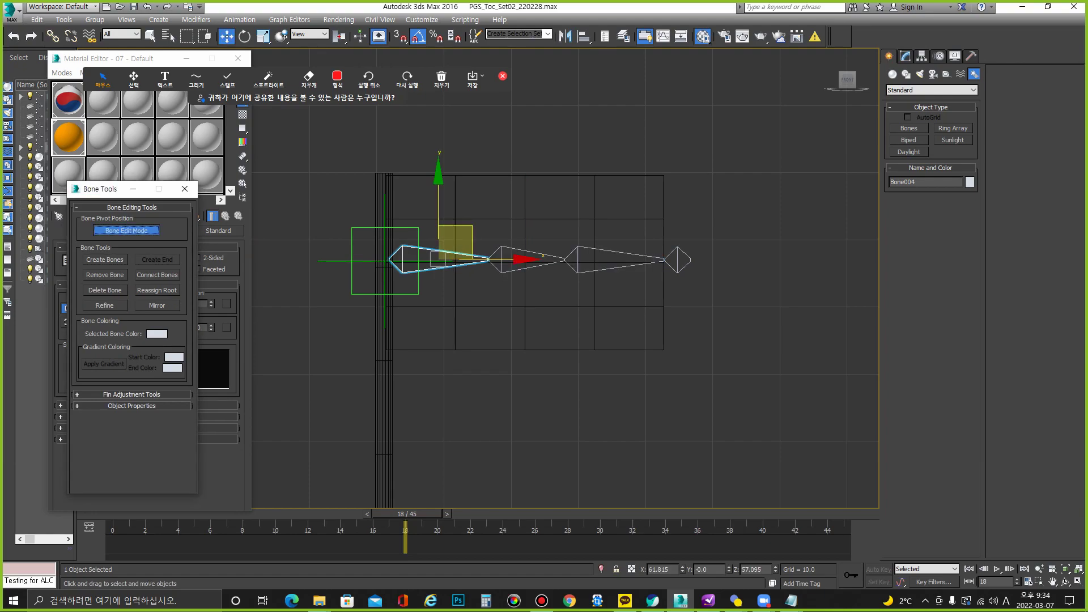
left_click_drag(455, 240, 454, 240)
key("Page_Down")
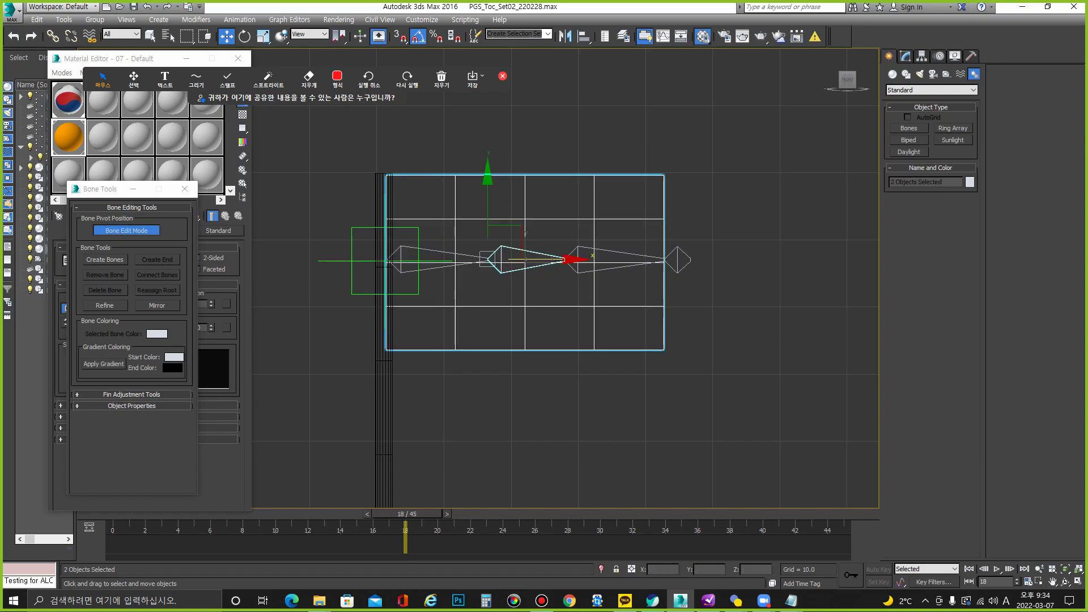
key("Page_Down")
left_click_drag(526, 259, 531, 259)
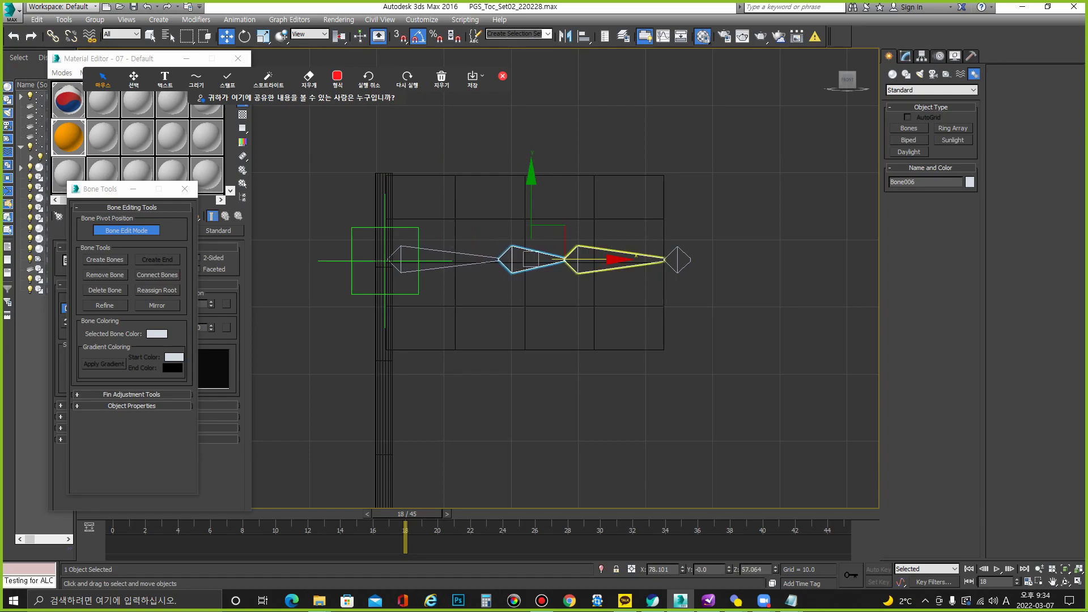
left_click(612, 259)
mouse_move(612, 259)
left_mouse_down()
mouse_move(629, 260)
mouse_move(619, 259)
left_mouse_up()
left_click(535, 260)
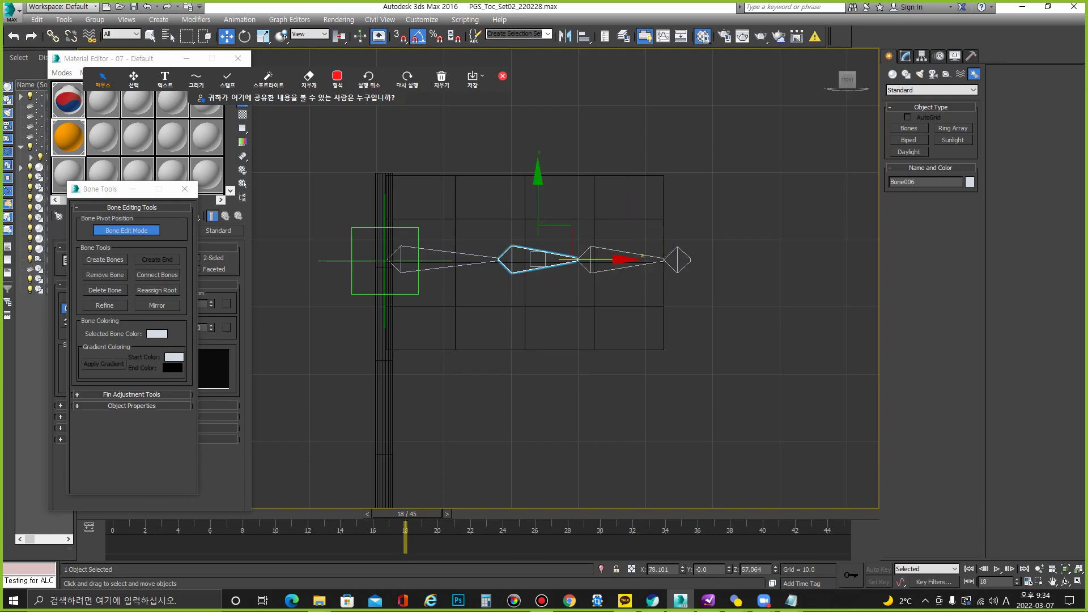
mouse_move(539, 260)
left_mouse_down()
mouse_move(515, 260)
mouse_move(527, 259)
left_mouse_up()
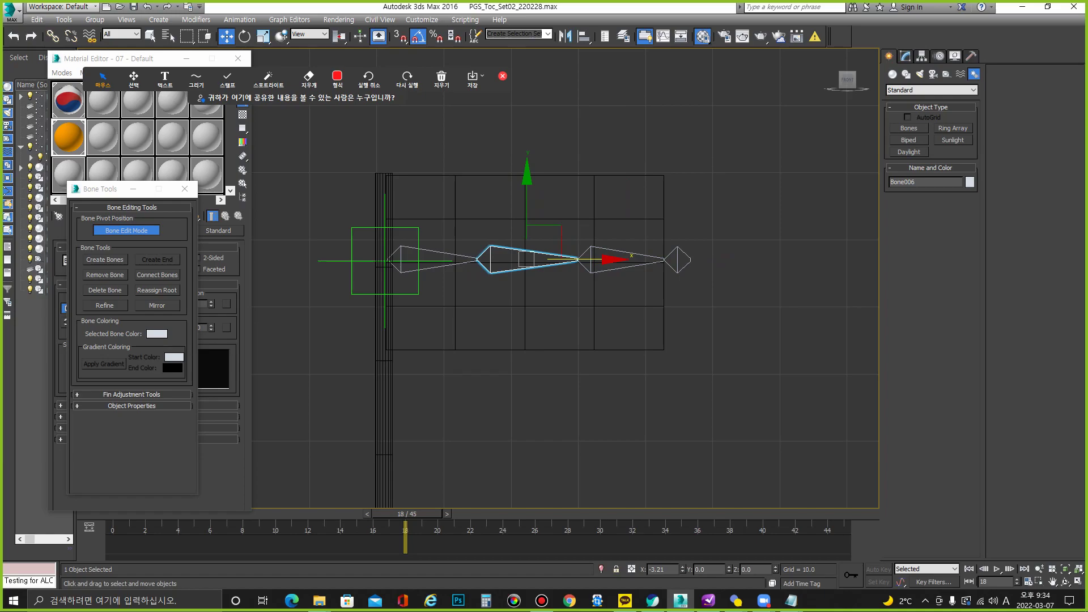
left_click(126, 230)
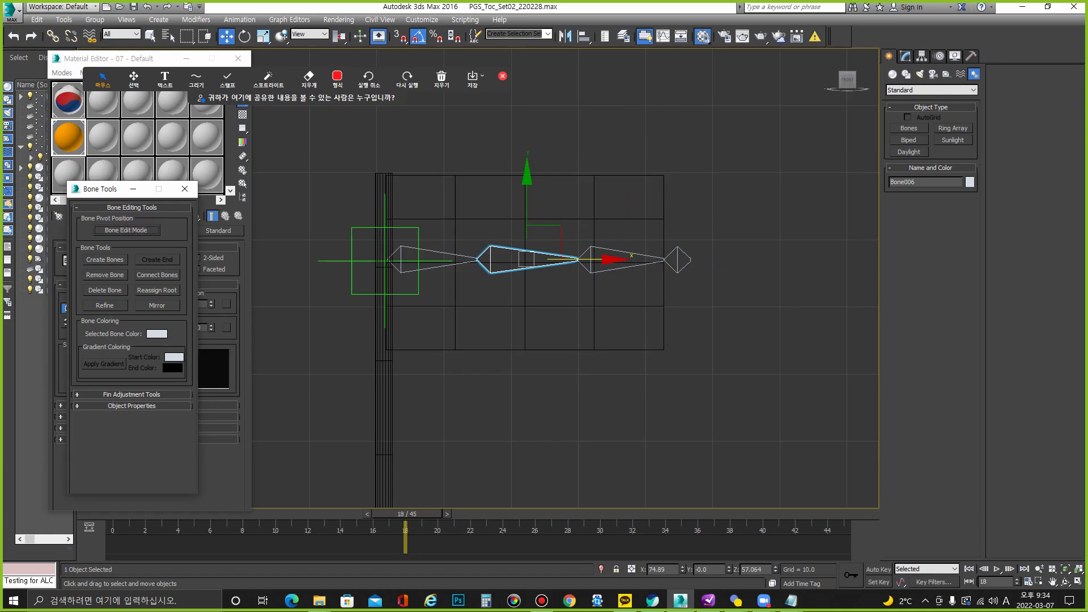
Step: Close Bone Tools and link the first bone beside the pole to the Point helper as its parent
left_click(433, 260)
middle_click_drag(383, 318, 411, 340)
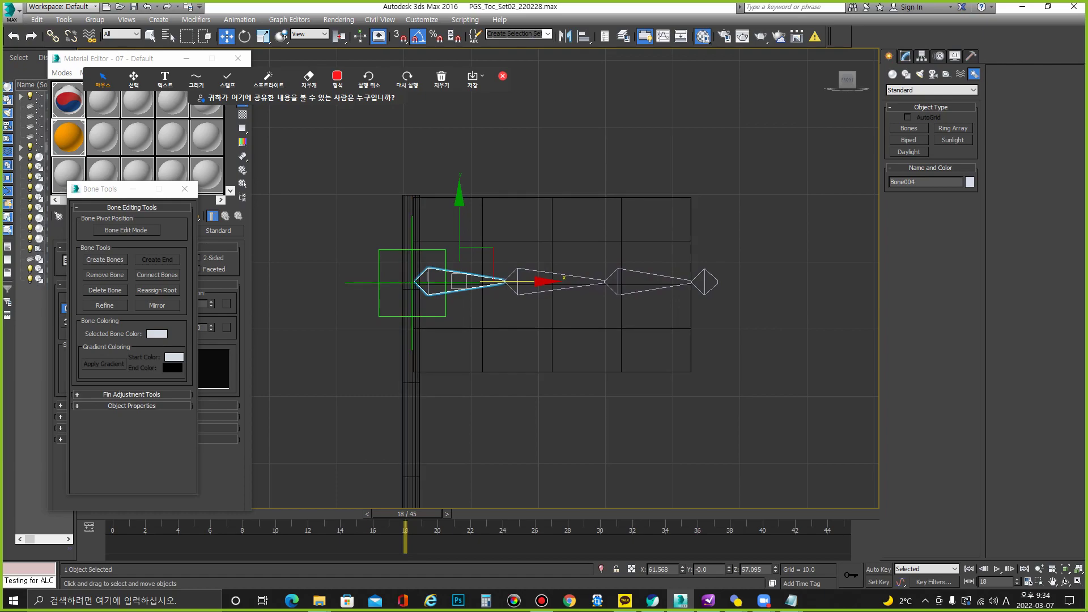
left_click(412, 282)
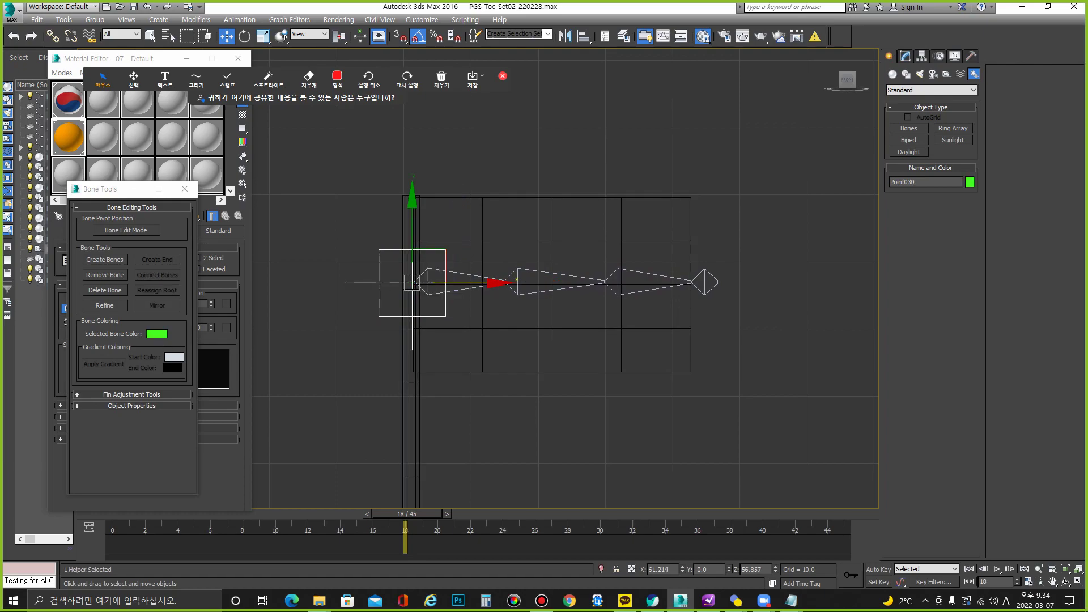
middle_click_drag(412, 283, 448, 267, "alt")
scroll(416, 272, "up", 1)
scroll(416, 272, "down", 3)
left_click(450, 267)
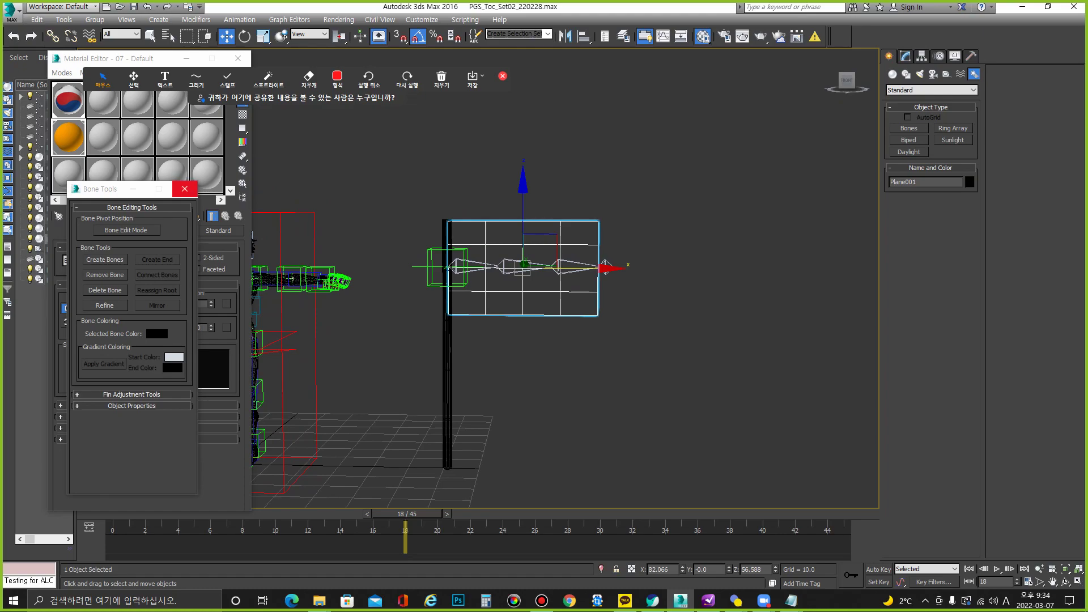
left_click(185, 189)
key("ctrl+d")
left_click(476, 265)
left_click(53, 36)
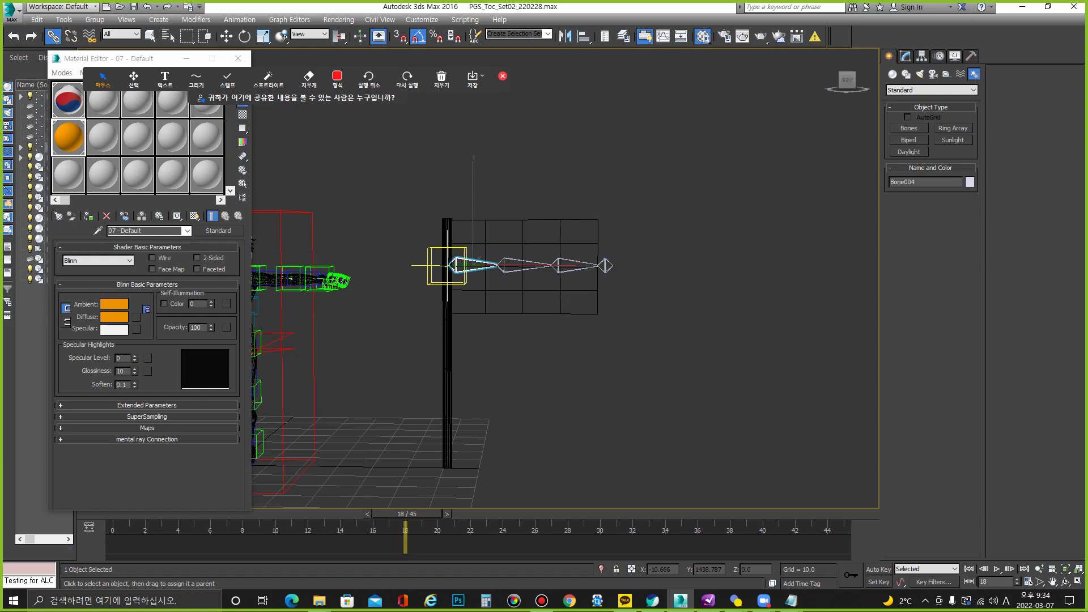
left_click_drag(441, 253, 430, 249)
key("w")
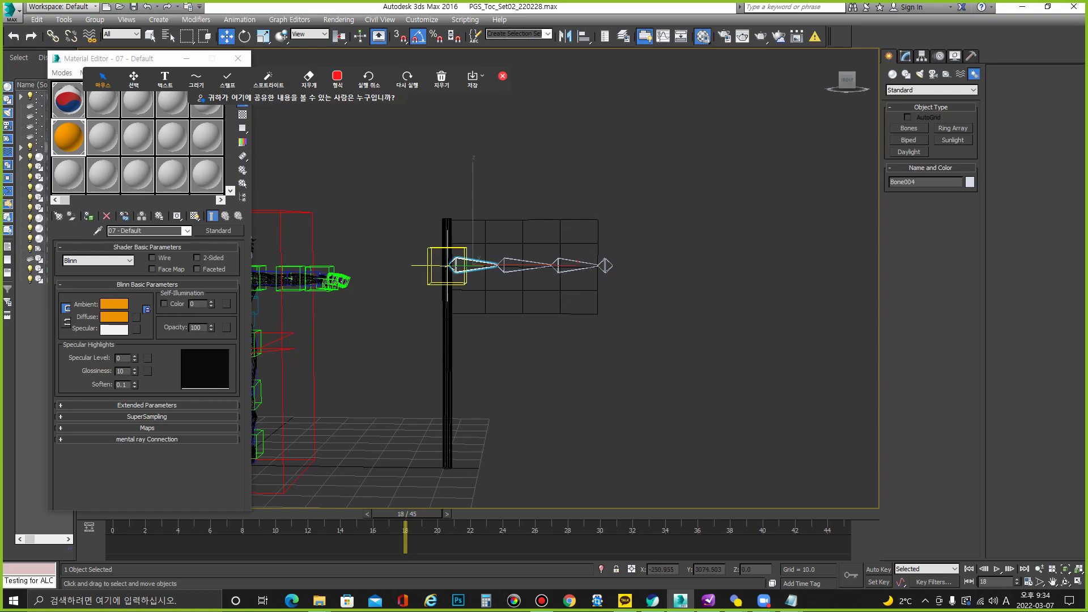
Step: Open the Schematic View and frame the Point helper's hierarchy to check the bone links
left_click(447, 266)
left_click(681, 36)
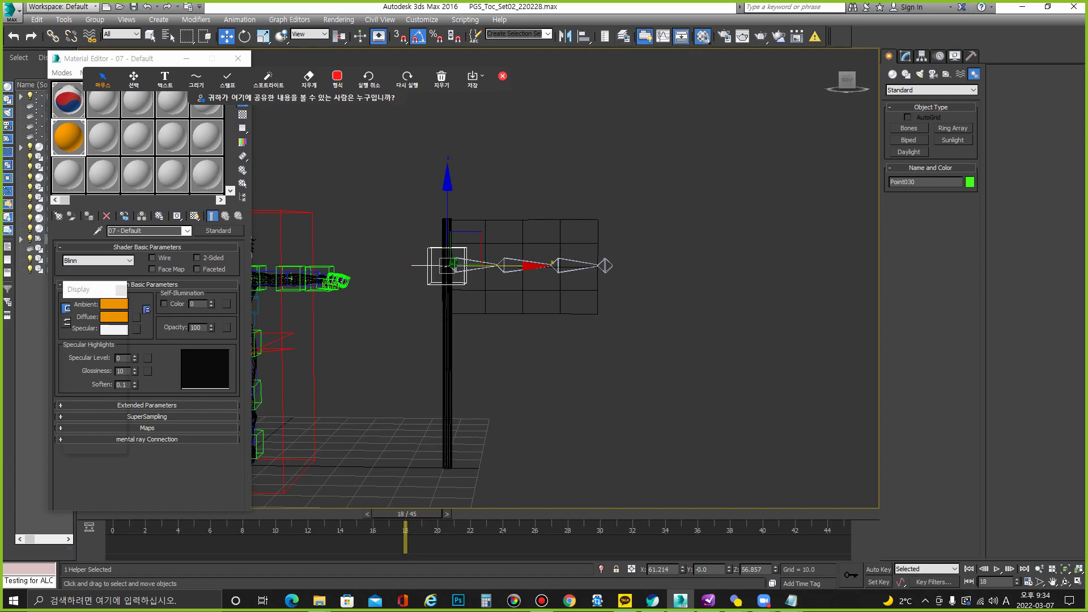
key("z")
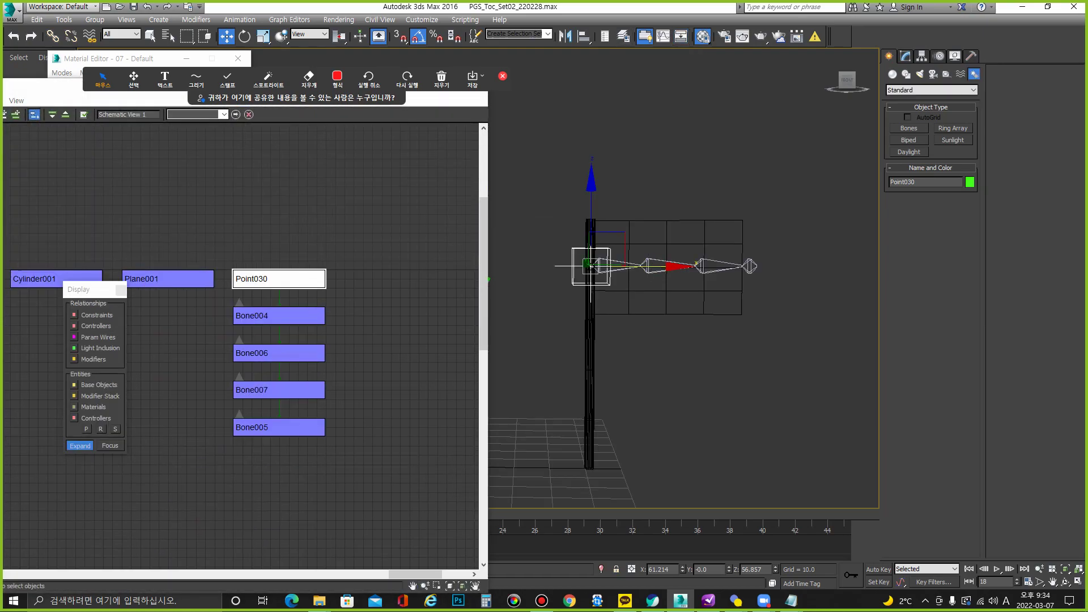
Step: Rename the three flag bones in order from the pole outward as Bone001, Bone002 and Bone003
left_click(279, 315)
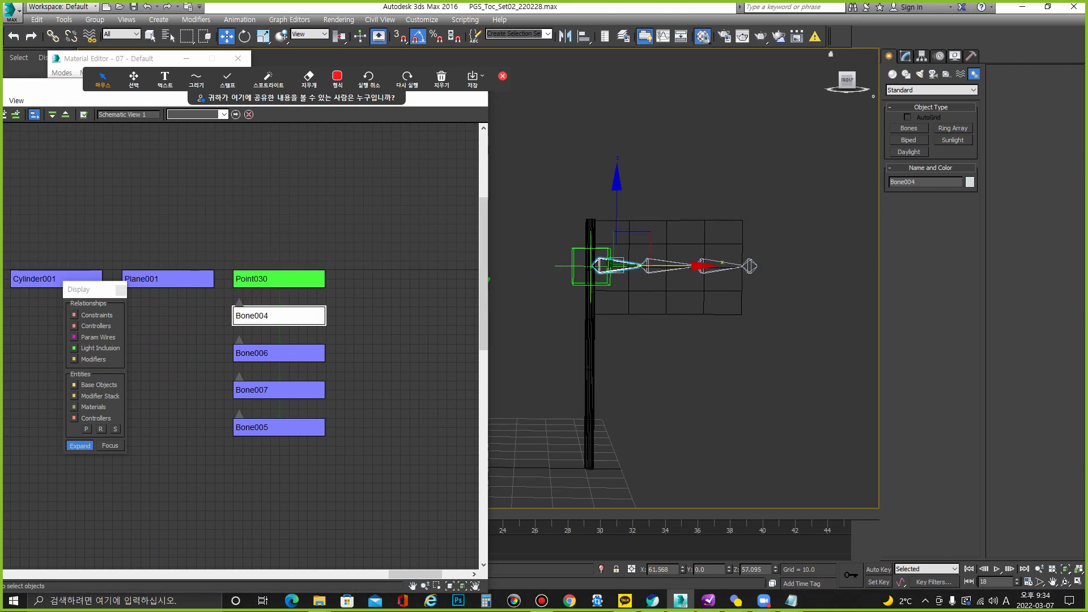
left_click(905, 56)
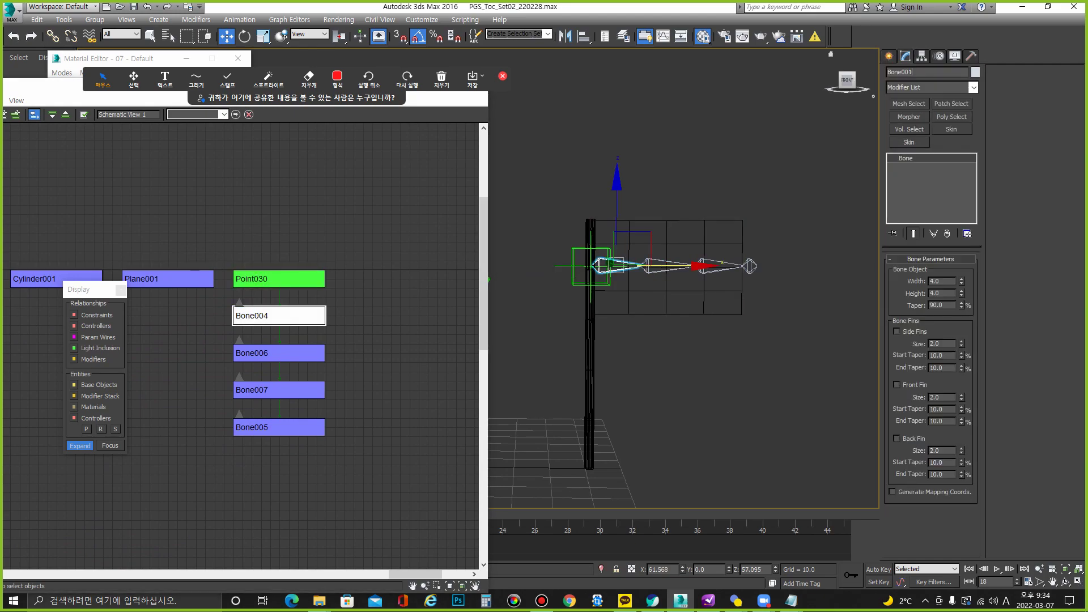
left_click_drag(912, 72, 888, 72)
key("Return")
key("Page_Down")
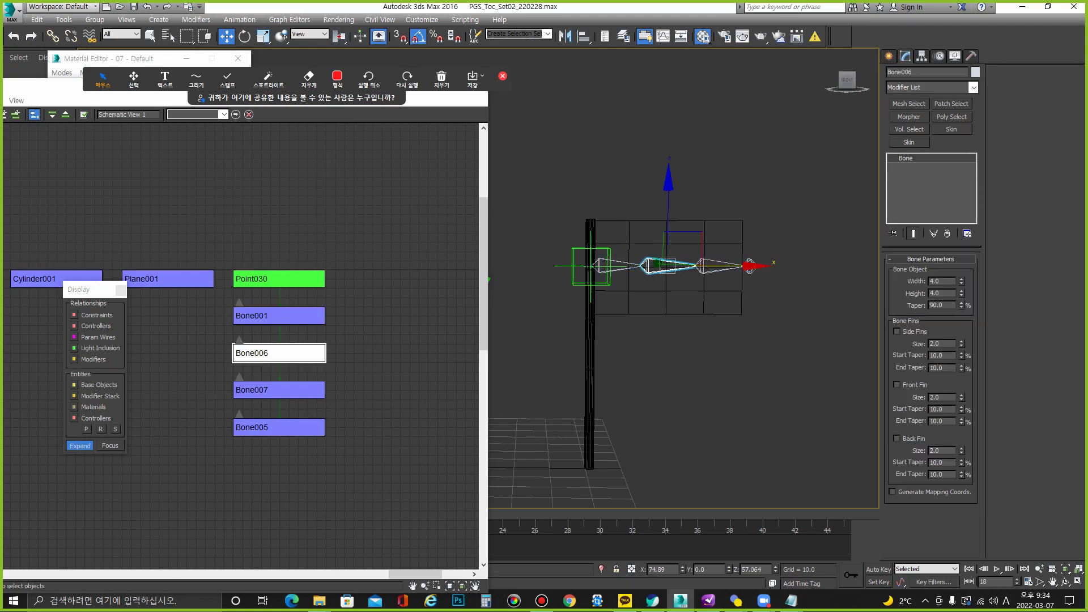
key("Page_Up")
key("Return")
key("Page_Down")
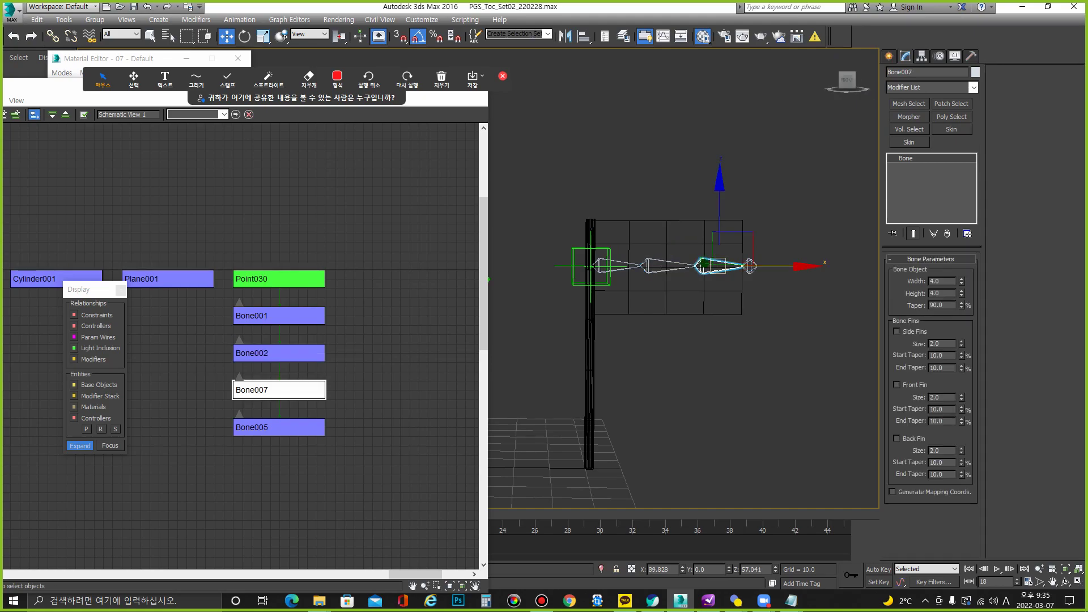
type("Bone001")
key("Return")
key("ctrl+d")
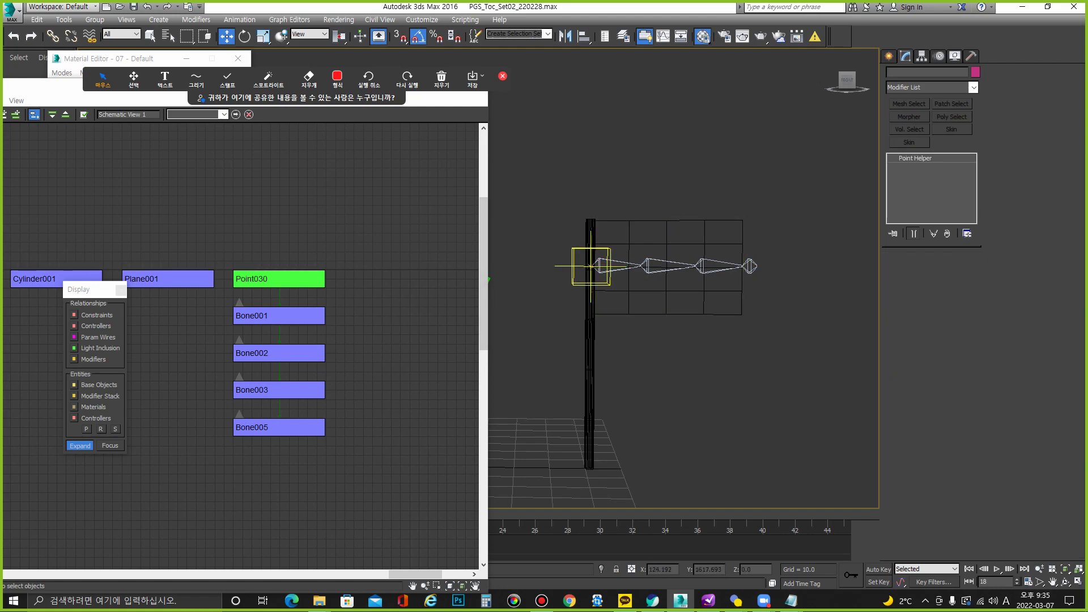
Step: Rename the Point helper to Point_00 and close the Schematic View
left_click(591, 265)
key("BackSpace")
key("BackSpace")
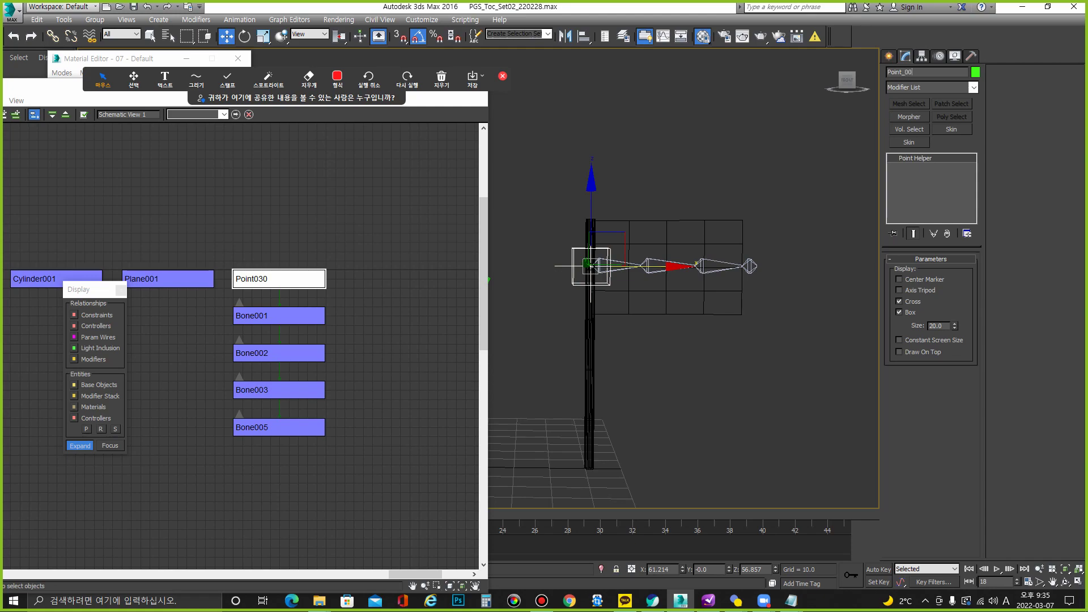
left_click(337, 76)
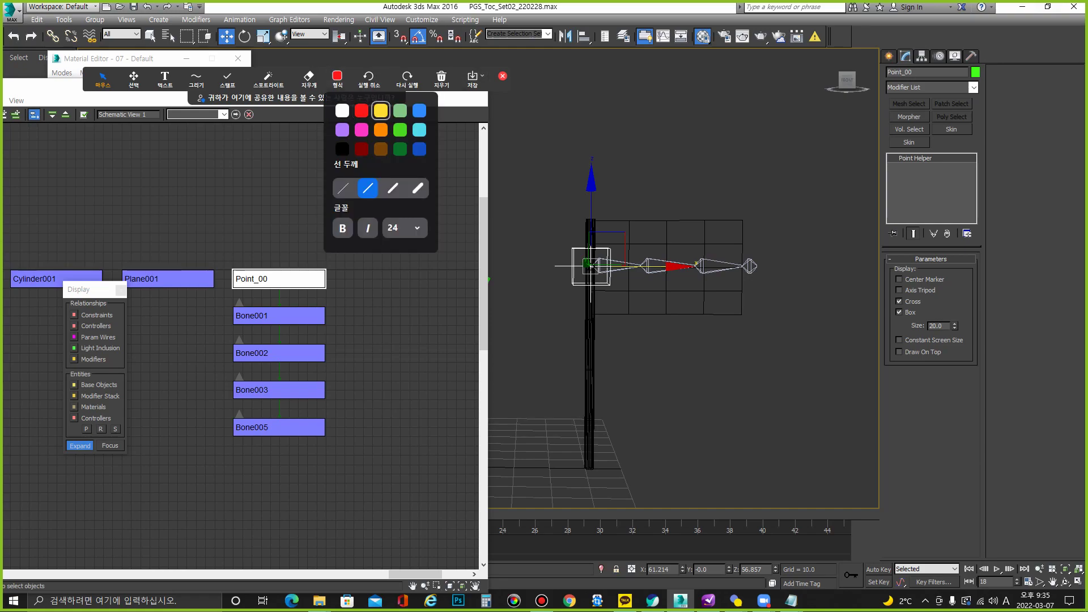
left_click_drag(284, 85, 283, 163)
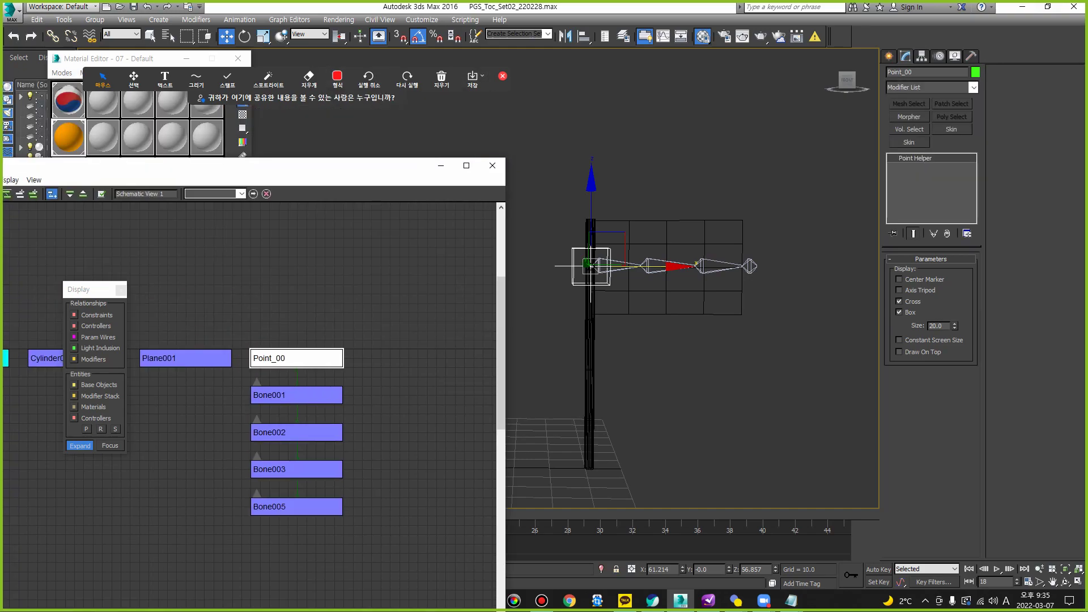
left_click(499, 163)
Step: Return the viewport to shaded display and convert the pole cylinder and flag plane to Editable Poly
key("F3")
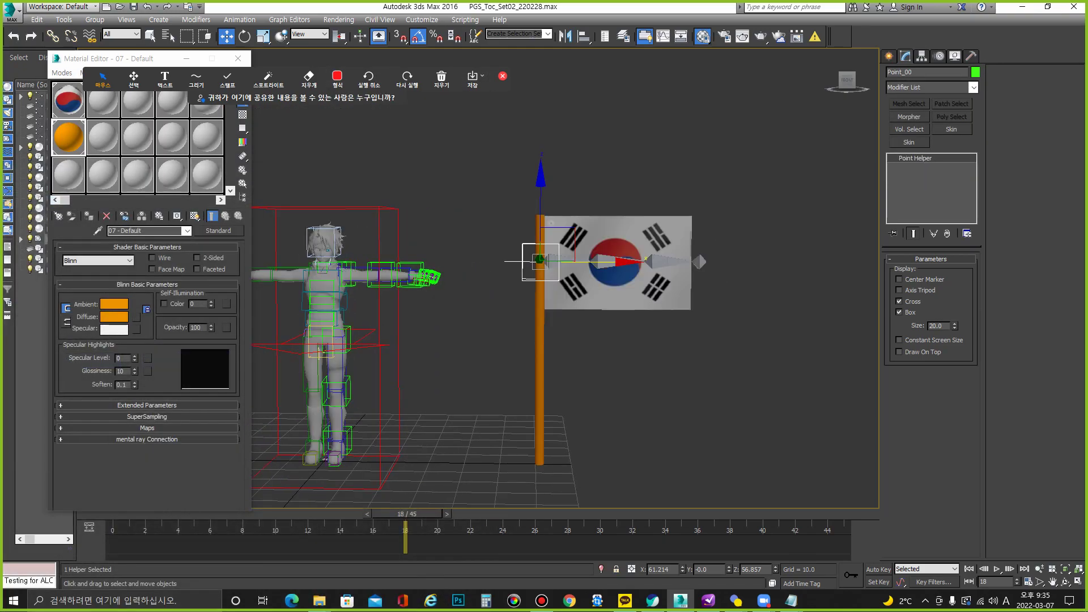
key("ctrl+d")
left_click(616, 265)
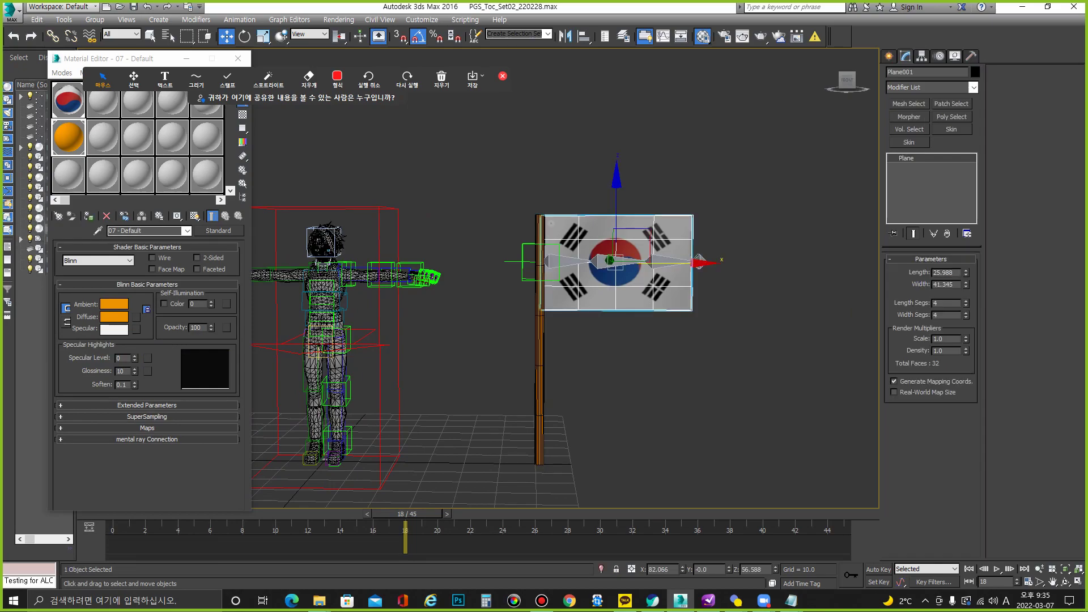
left_click(539, 340)
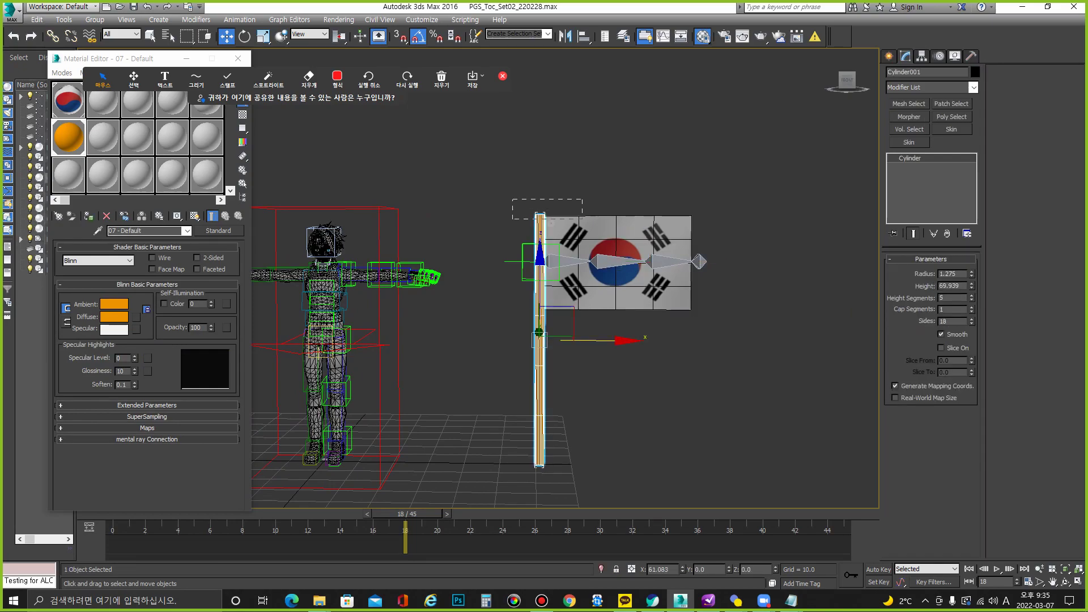
left_click(680, 226, "ctrl")
right_click(689, 221)
mouse_move(623, 336)
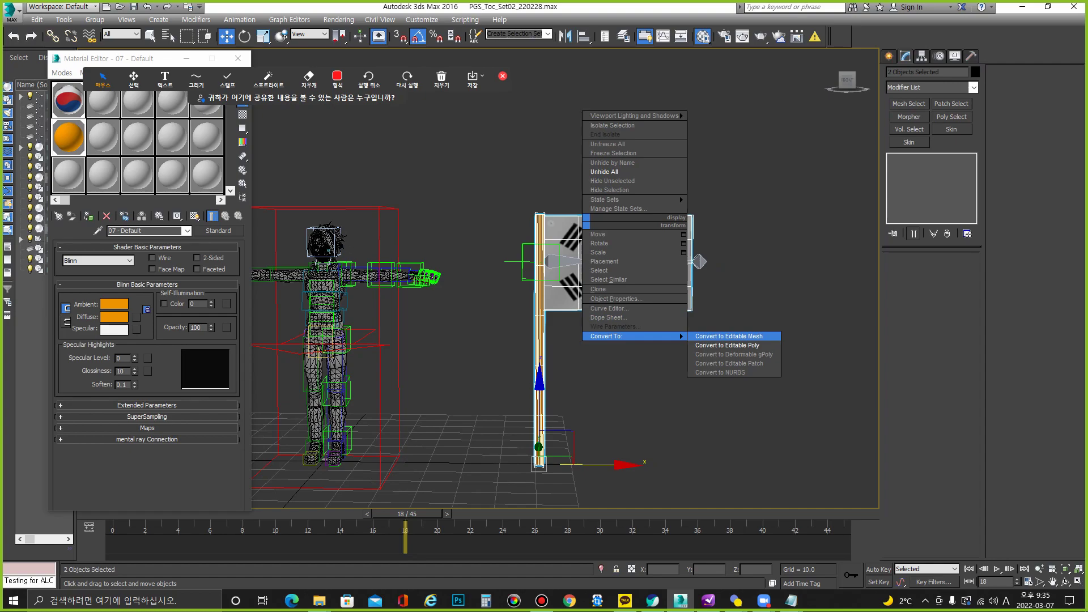
left_click(726, 345)
key("ctrl+d")
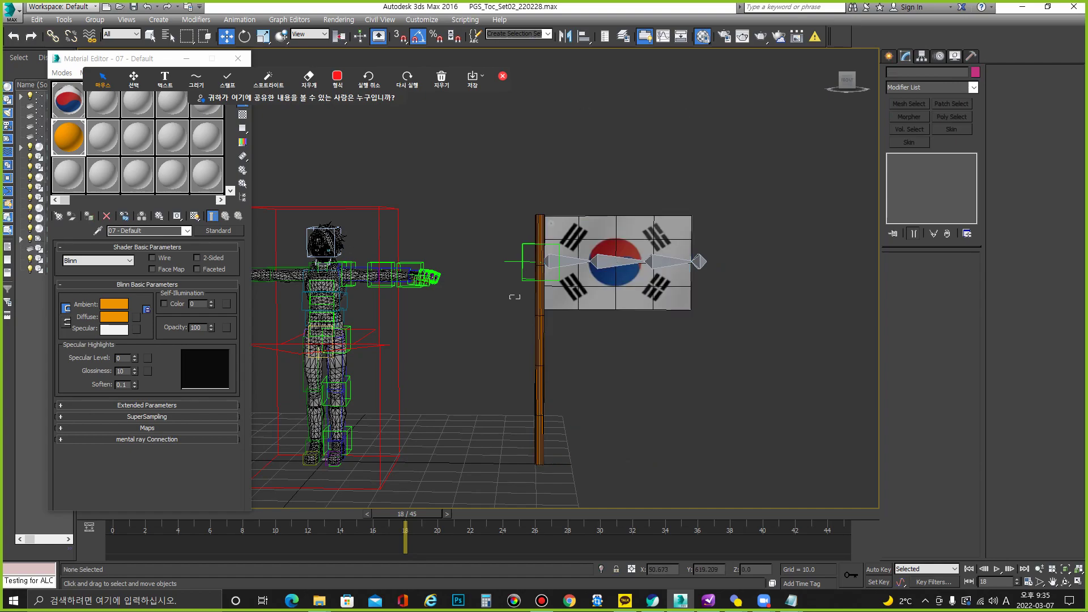
Step: Apply one Skin modifier to the pole, flag and Point helper, then enter Envelope level with only the pole and flag selected
left_click_drag(510, 295, 574, 320)
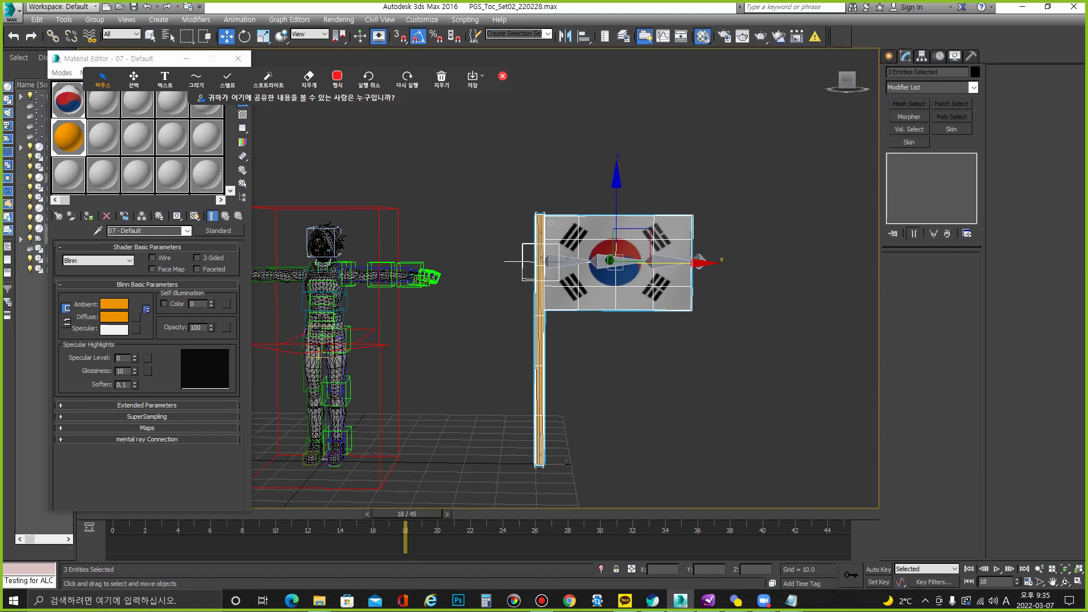
left_click(909, 143)
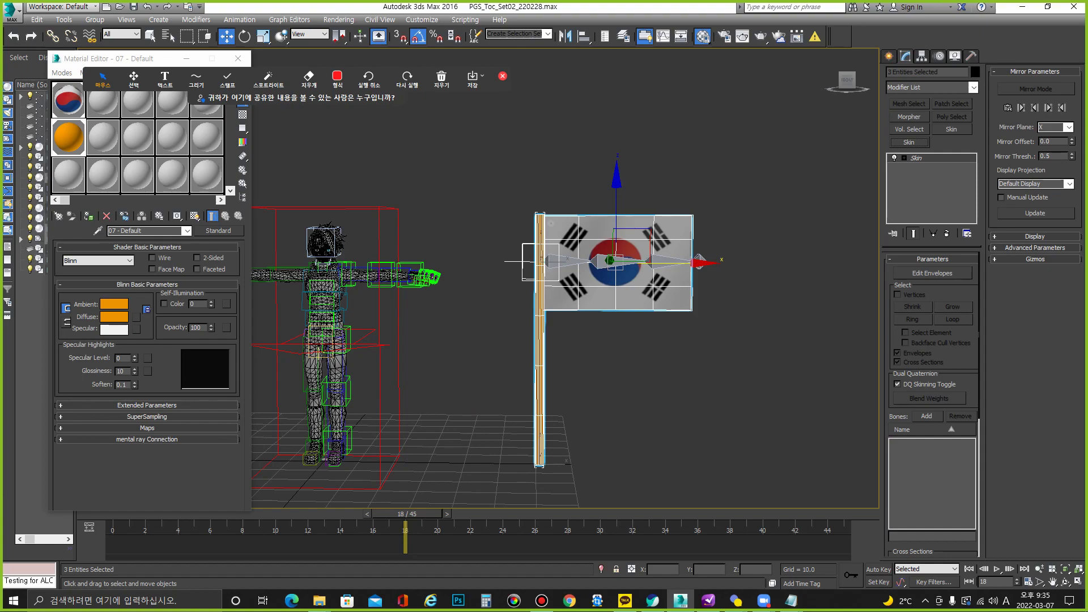
left_click(617, 284)
left_click(540, 351)
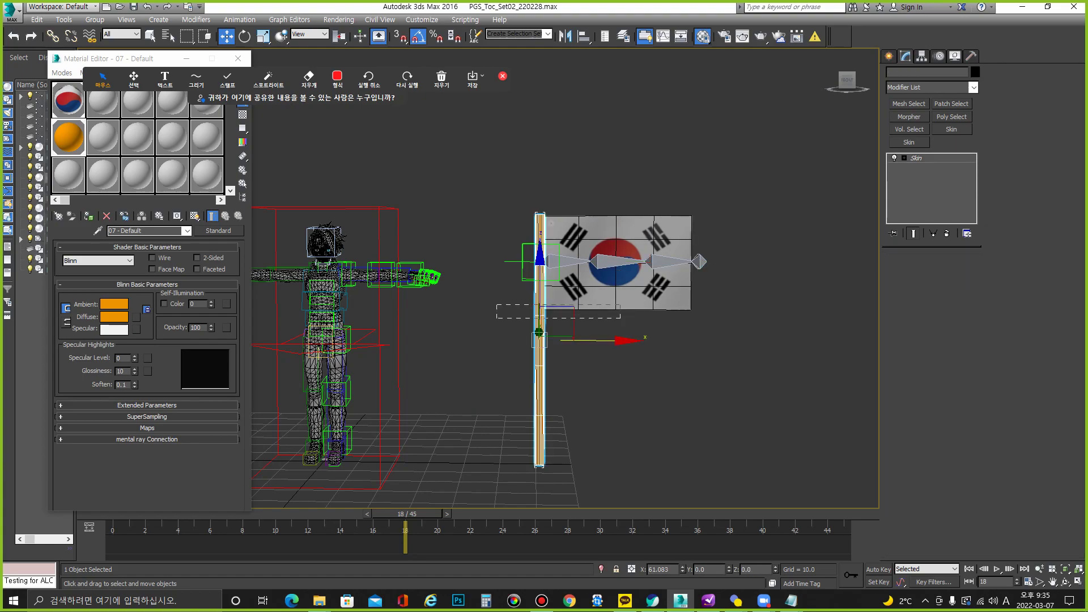
left_click(618, 284, "ctrl")
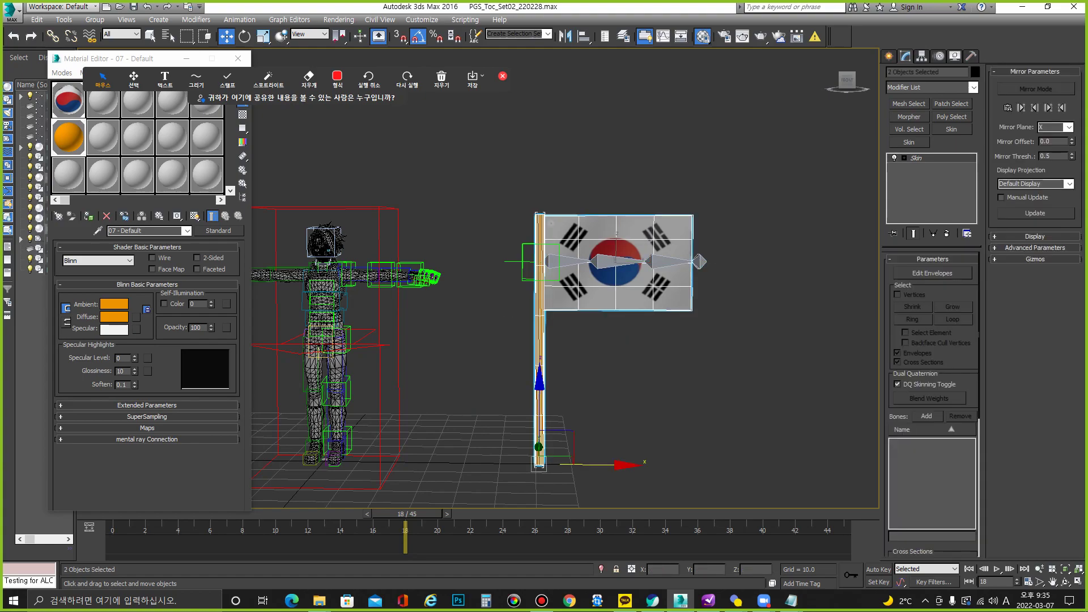
left_click(904, 158)
left_click(928, 167)
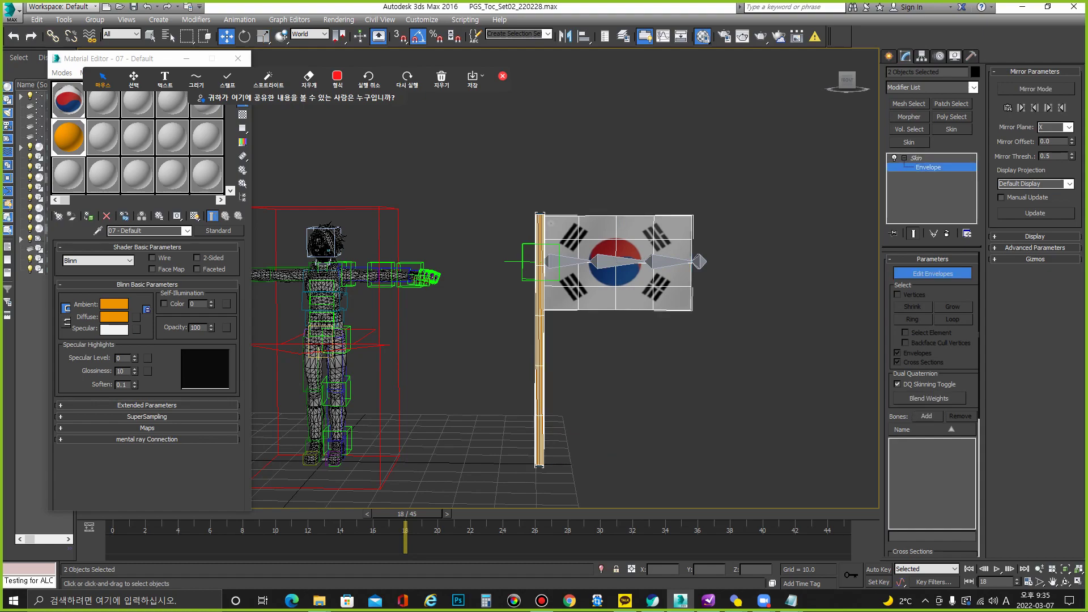
Step: Expand the Point_00 hierarchy and add Point_00, Bone001, Bone002 and Bone003 to the Skin modifier's bones
left_click(927, 416)
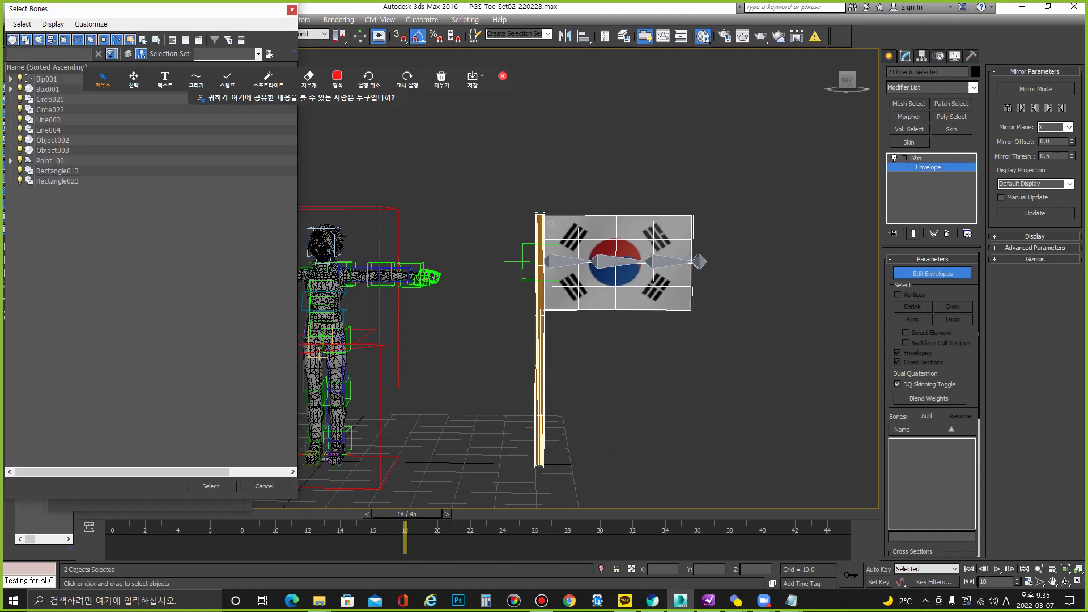
left_click(11, 161)
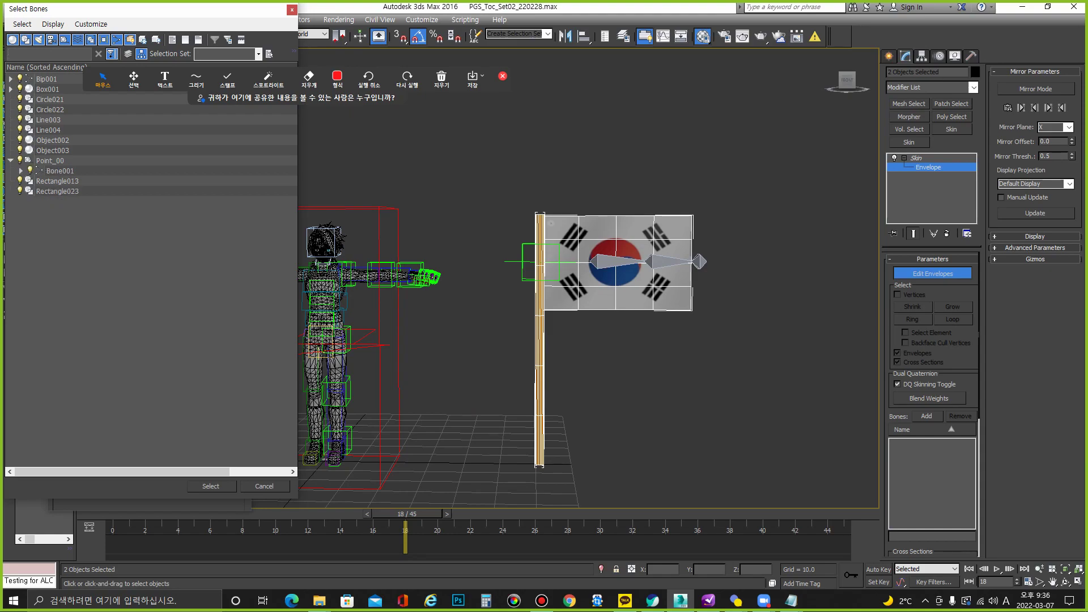
left_click(21, 170)
left_click_drag(68, 160, 79, 191)
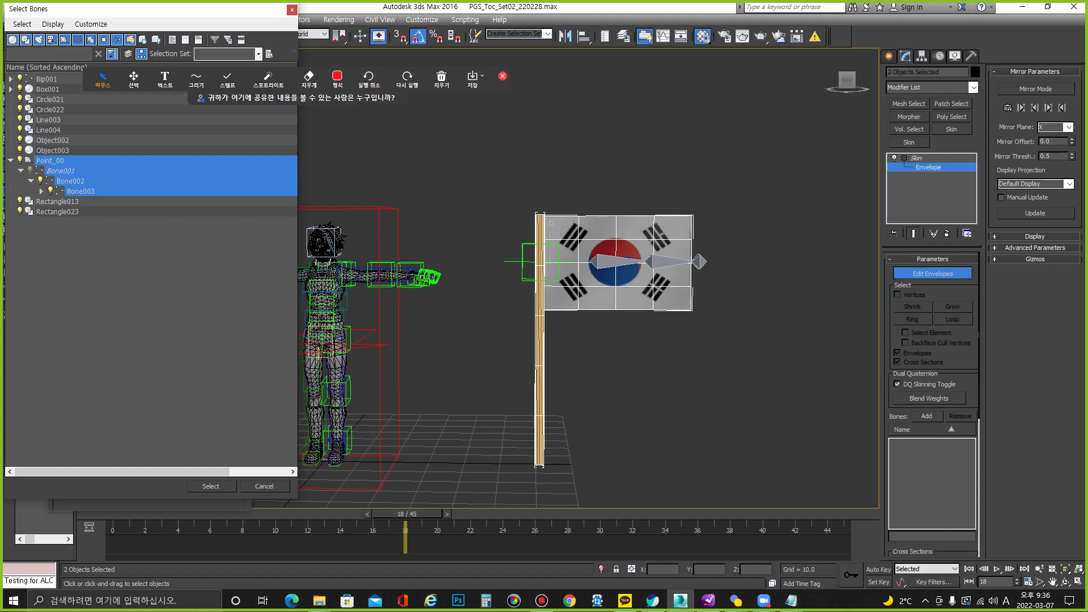
key("Return")
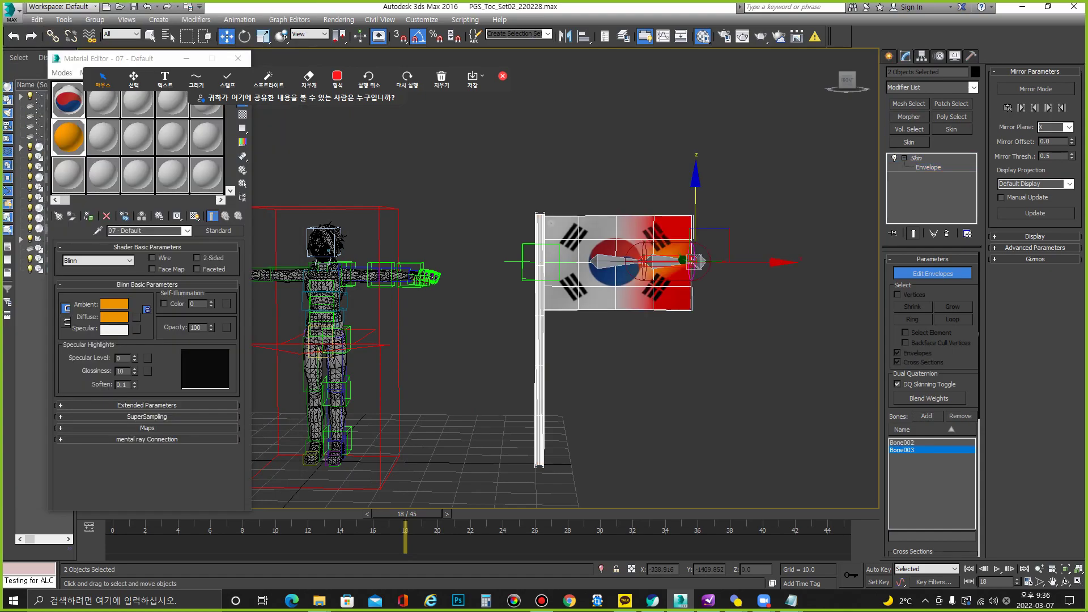
Step: Select the Point_00 helper on the pole and close the Material Editor
key("ctrl+d")
left_click(539, 261)
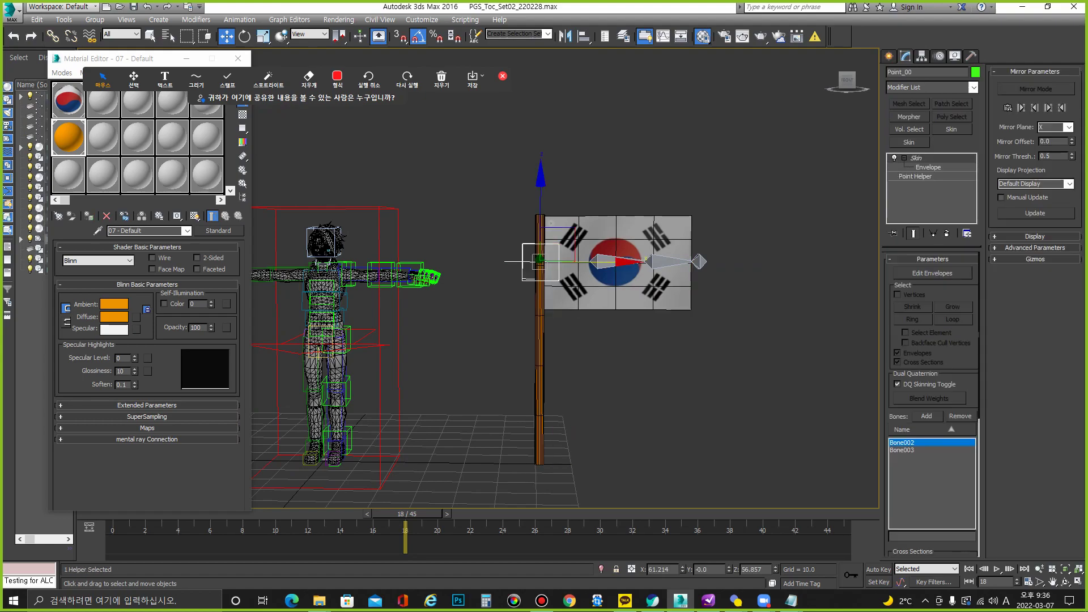
left_click(238, 59)
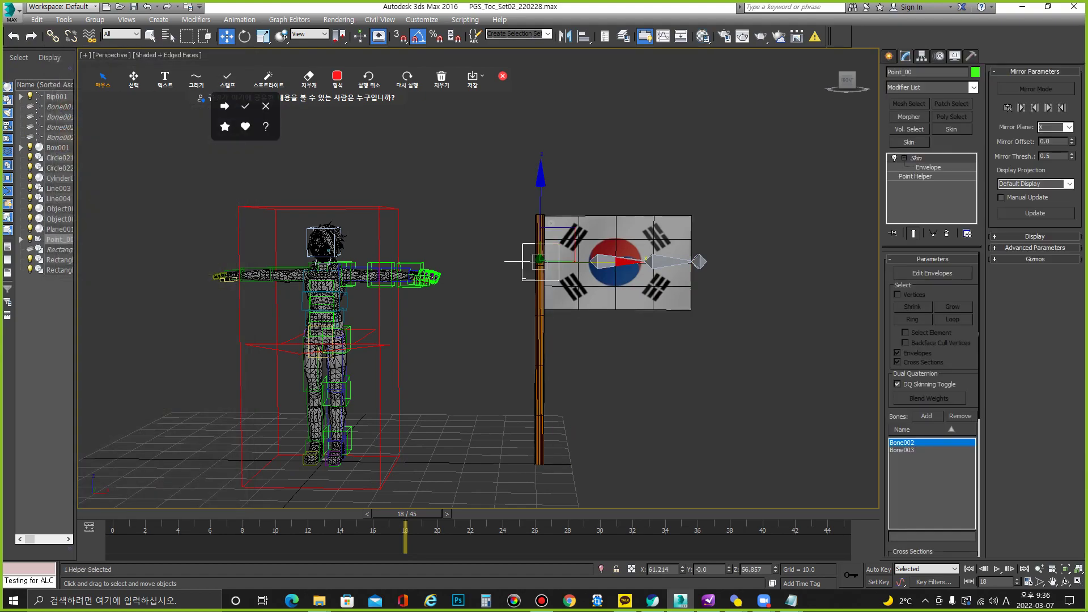
Step: Turn on Auto Key, go to frame 11, try moving the Point_00 helper and undo the move
key("Home")
key("n")
left_click_drag(125, 513, 295, 514)
left_click_drag(558, 244, 528, 241)
key("ctrl+z")
middle_click_drag(528, 241, 510, 244, "alt")
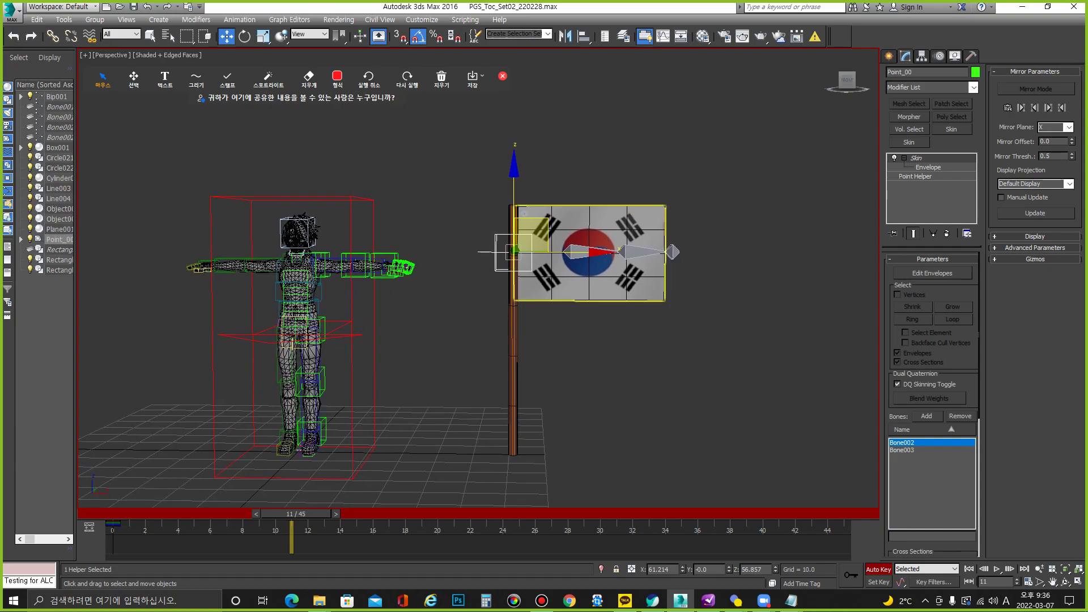
Step: Switch the viewport to wireframe and select Bone001 of the flag's chain through the Schematic View, closing that view when done
key("F3")
key("ctrl+d")
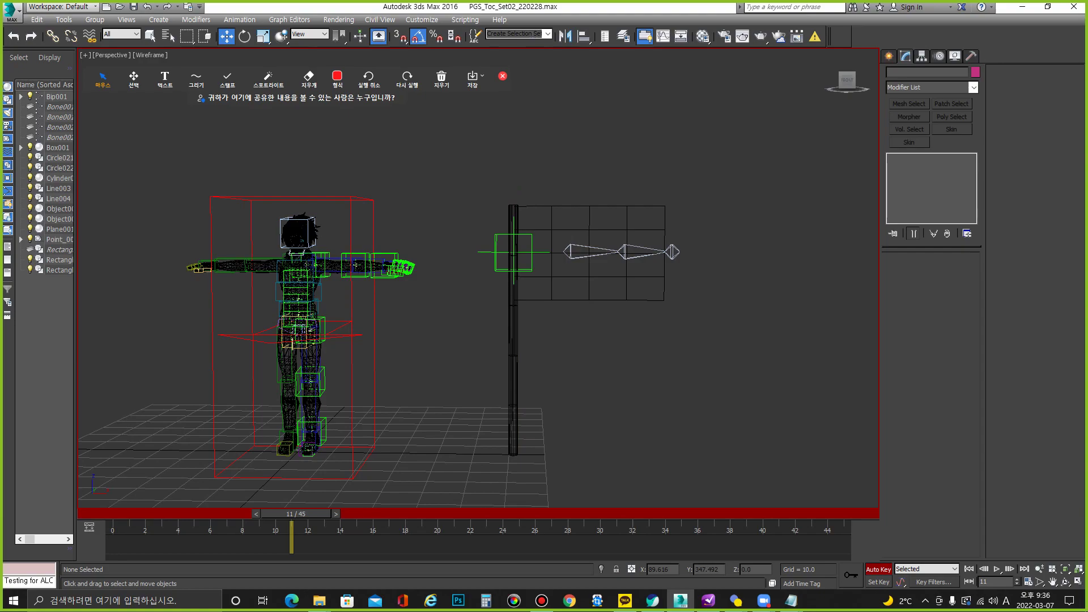
left_click(567, 250)
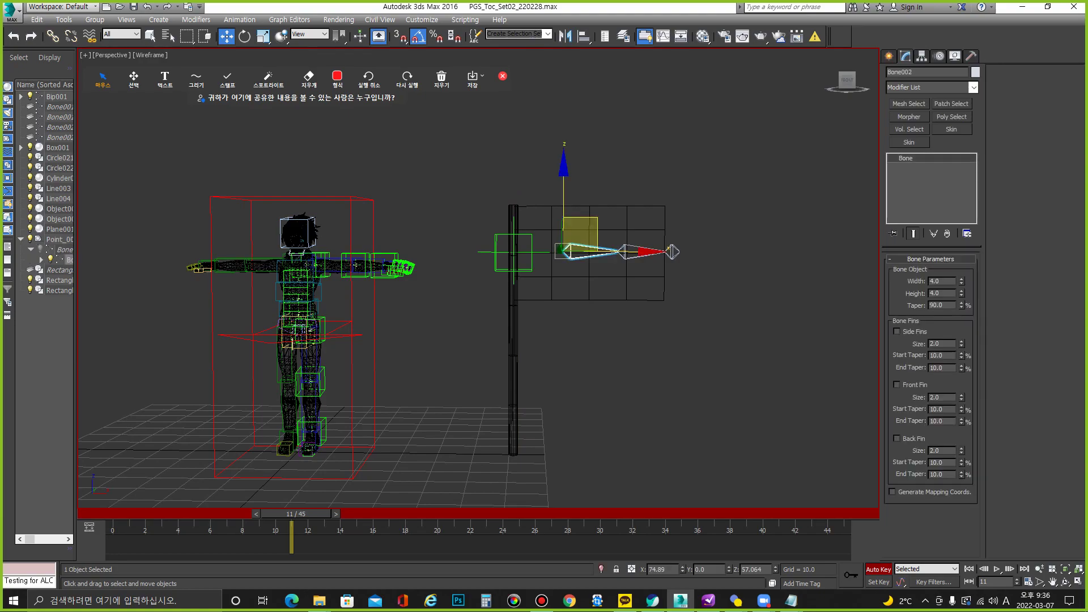
left_click(681, 36)
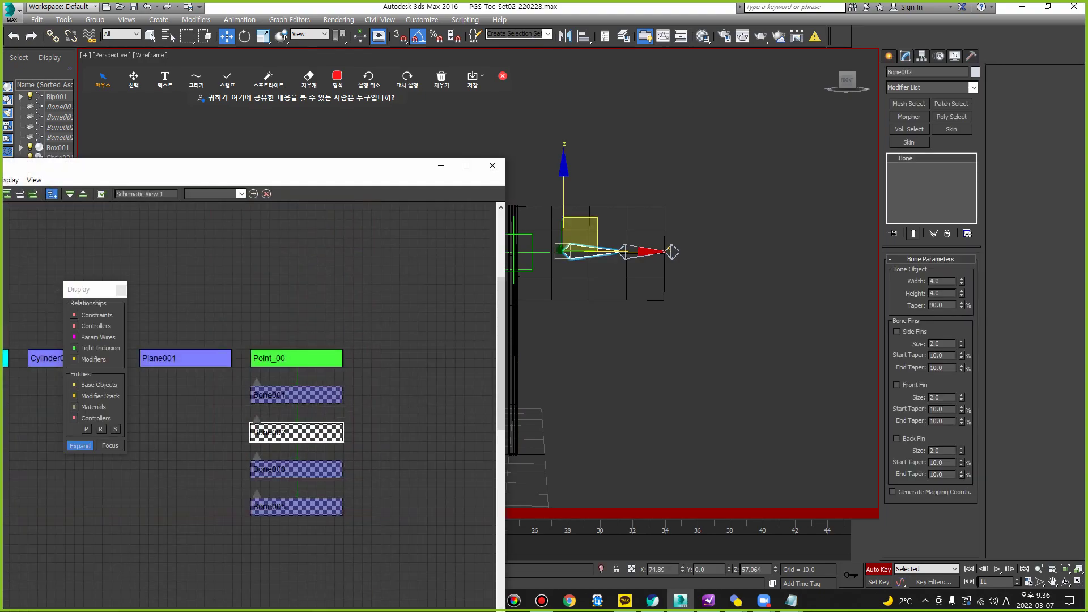
left_click(297, 395)
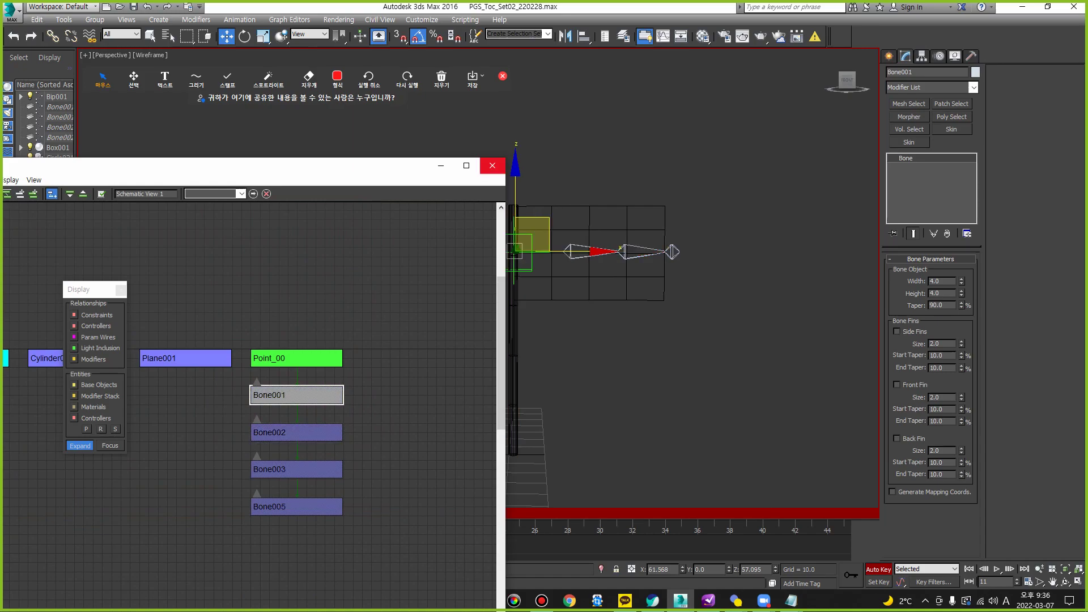
left_click(492, 166)
Step: Unhide all objects in the scene
right_click(621, 250)
left_click(652, 111)
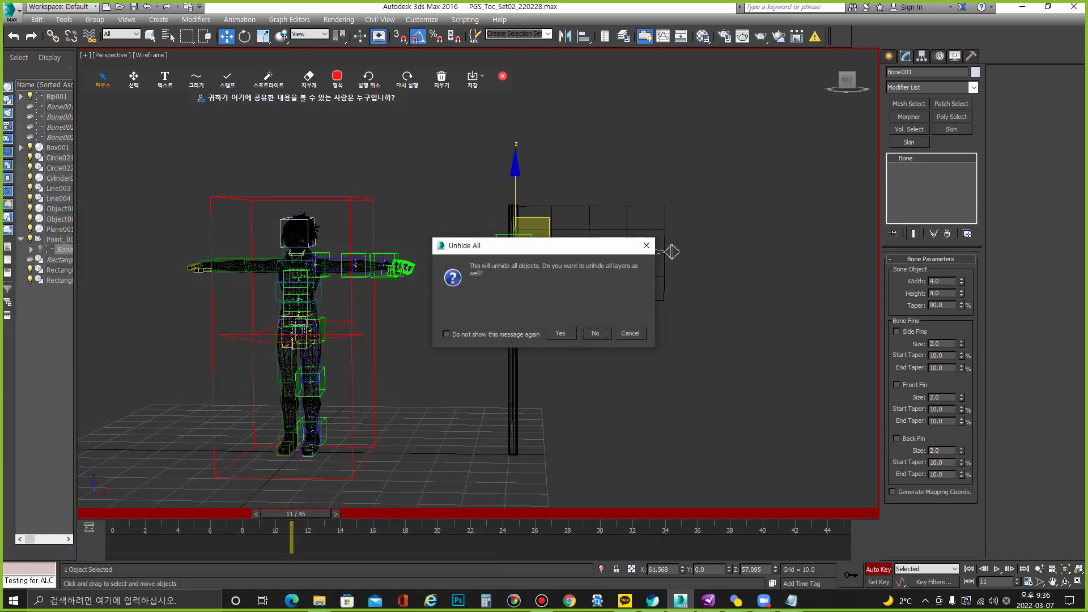
key("Return")
Step: Turn on Display as Box for the whole flag bone chain, clear the selection and return to shaded display
double_click(524, 249)
right_click(532, 253)
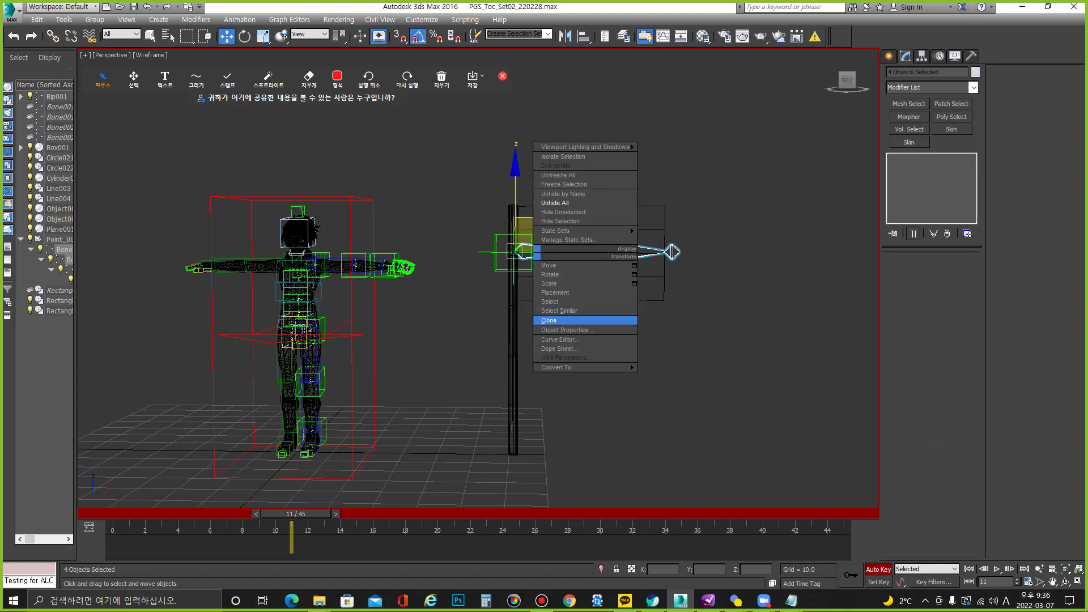
left_click(565, 330)
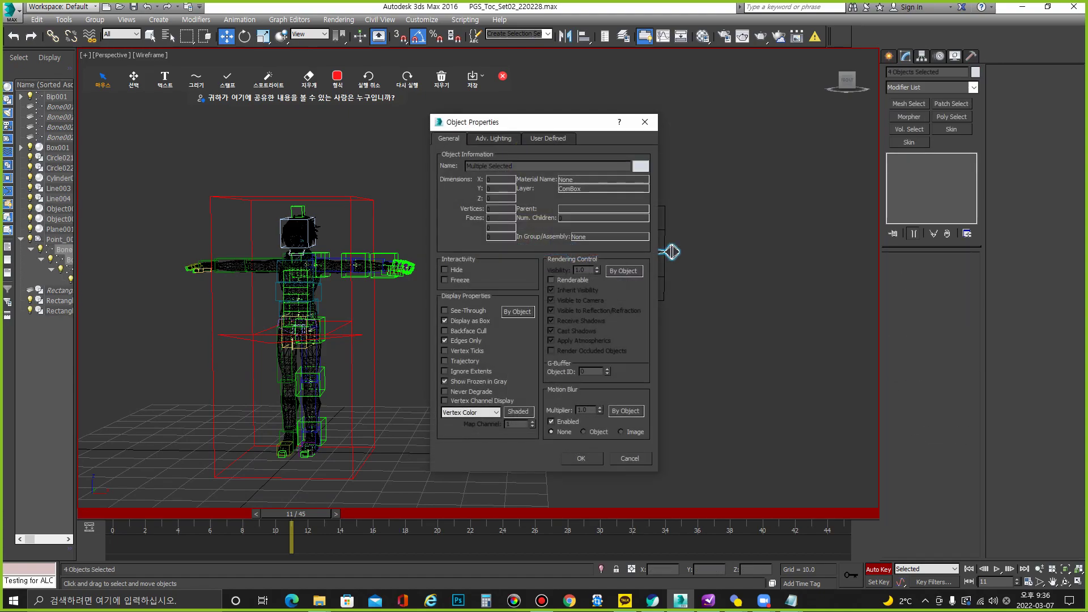
key("Return")
key("ctrl+d")
key("F3")
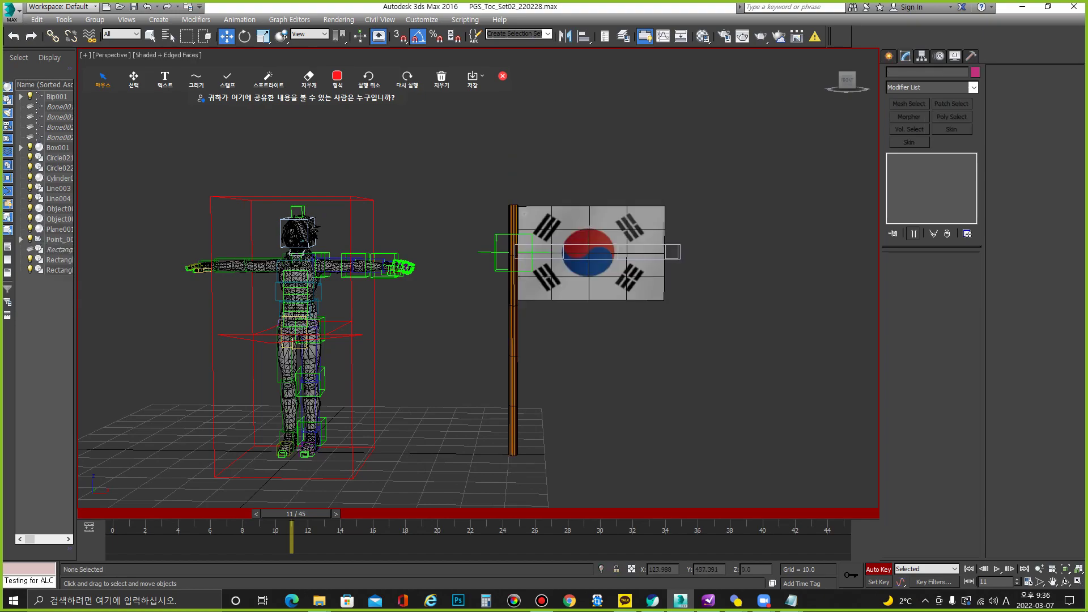
Step: Go to frame 0, show the motion parameters and select the whole bone chain on the flag
double_click(520, 248)
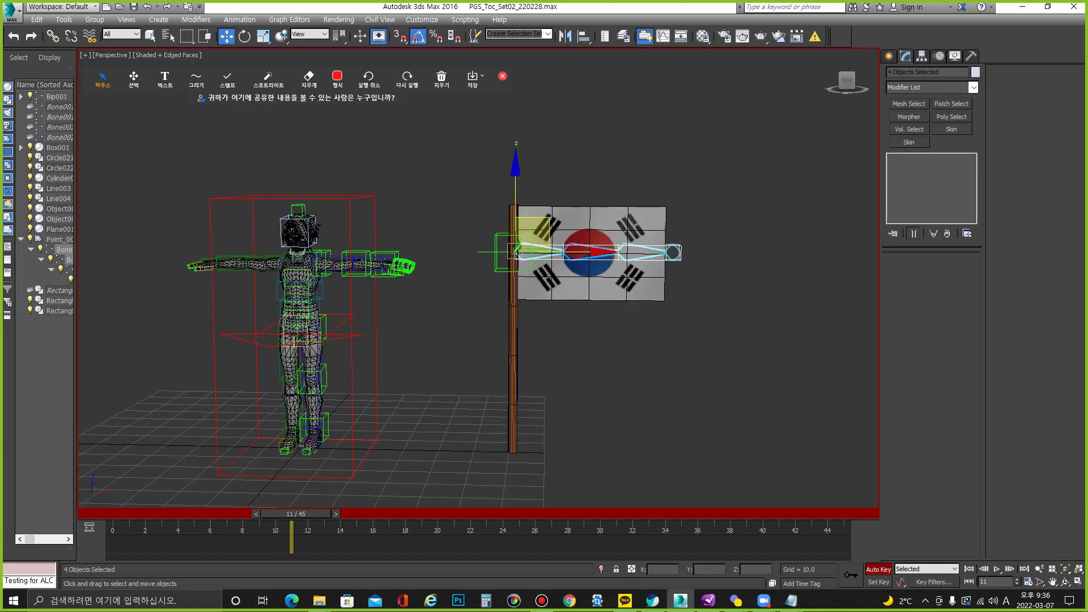
key("Home")
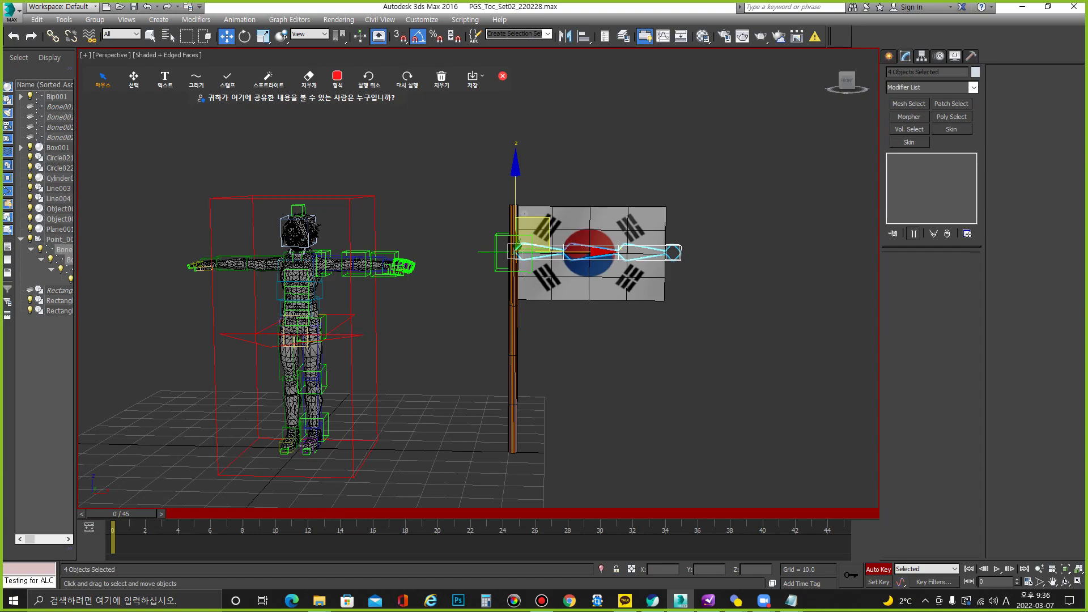
middle_click_drag(476, 283, 425, 306, "alt")
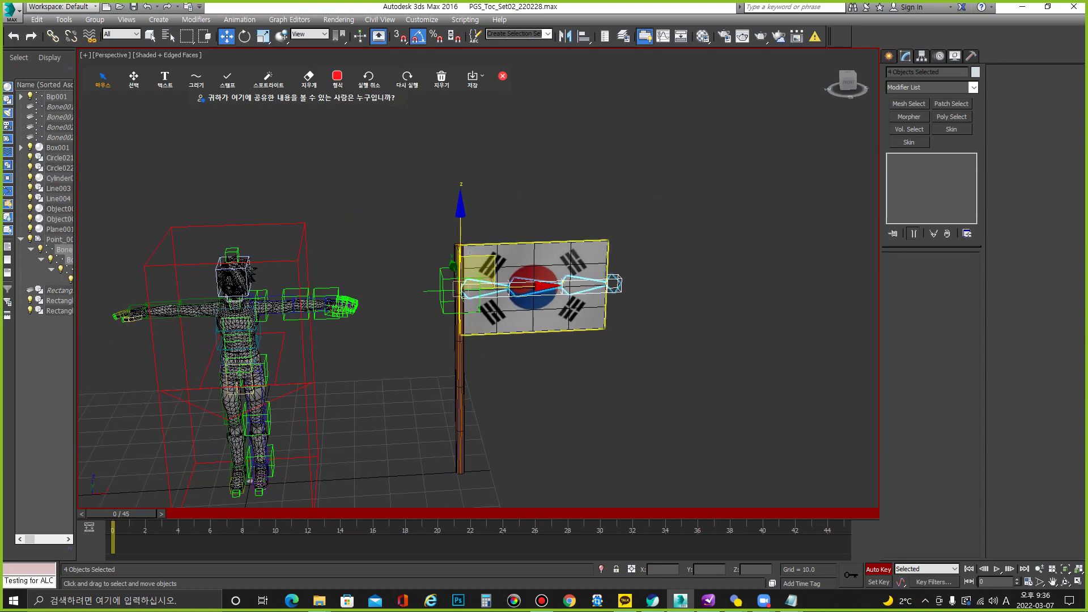
scroll(510, 340, "up", 5)
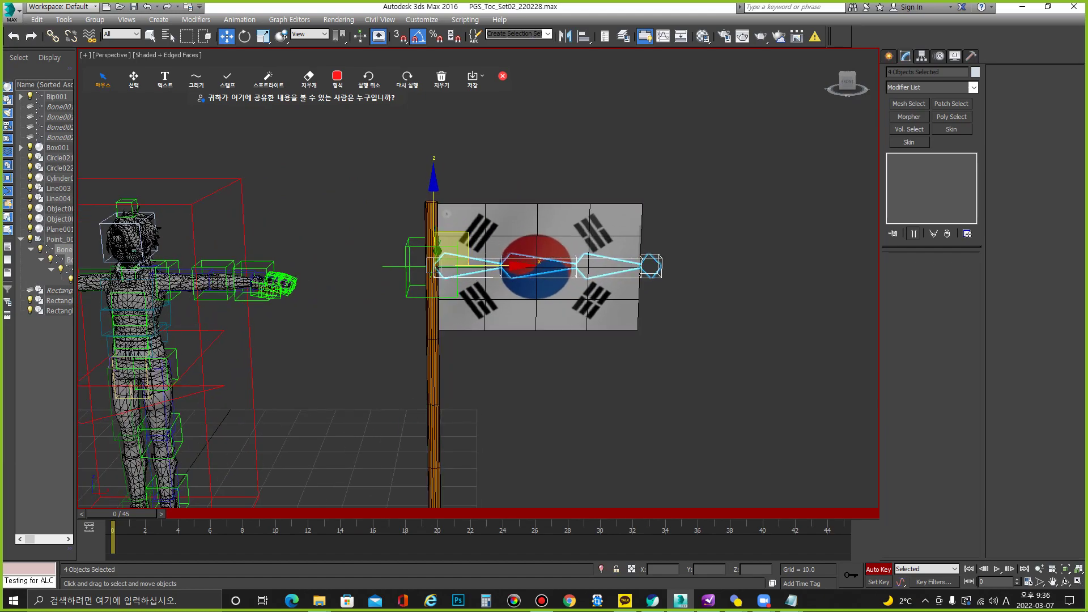
left_click(132, 235)
left_click(938, 55)
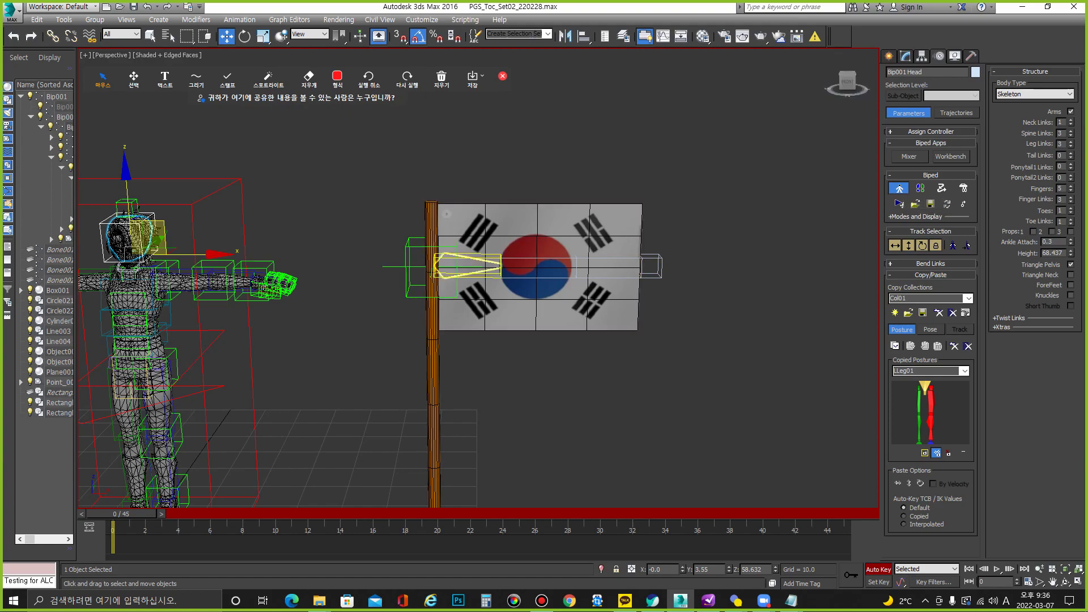
double_click(476, 265)
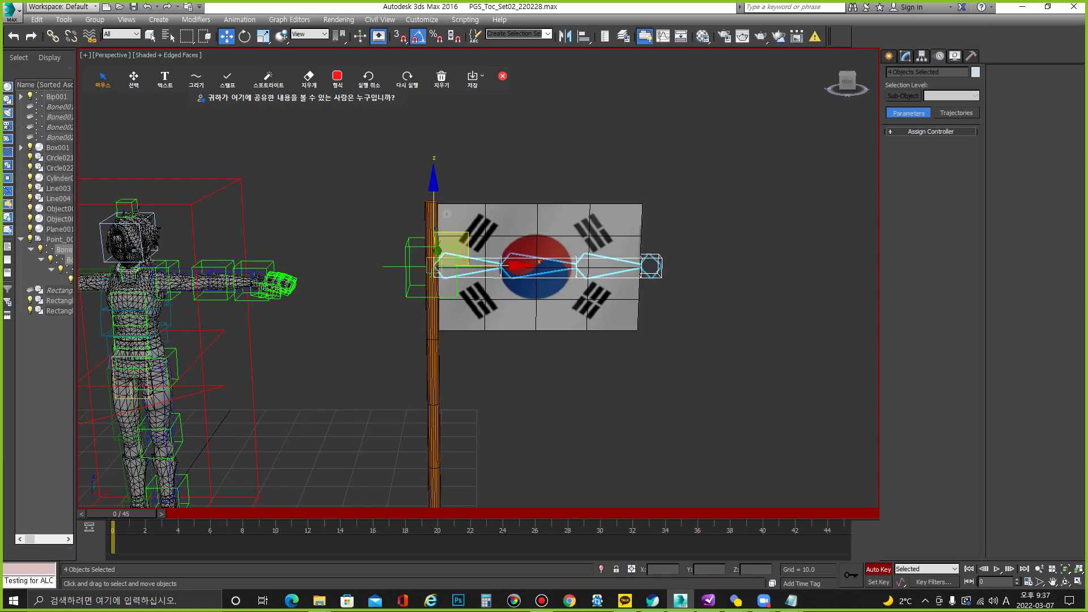
Step: Set the bone chain's current pose as its skin pose and turn off Auto Key
left_click(240, 19)
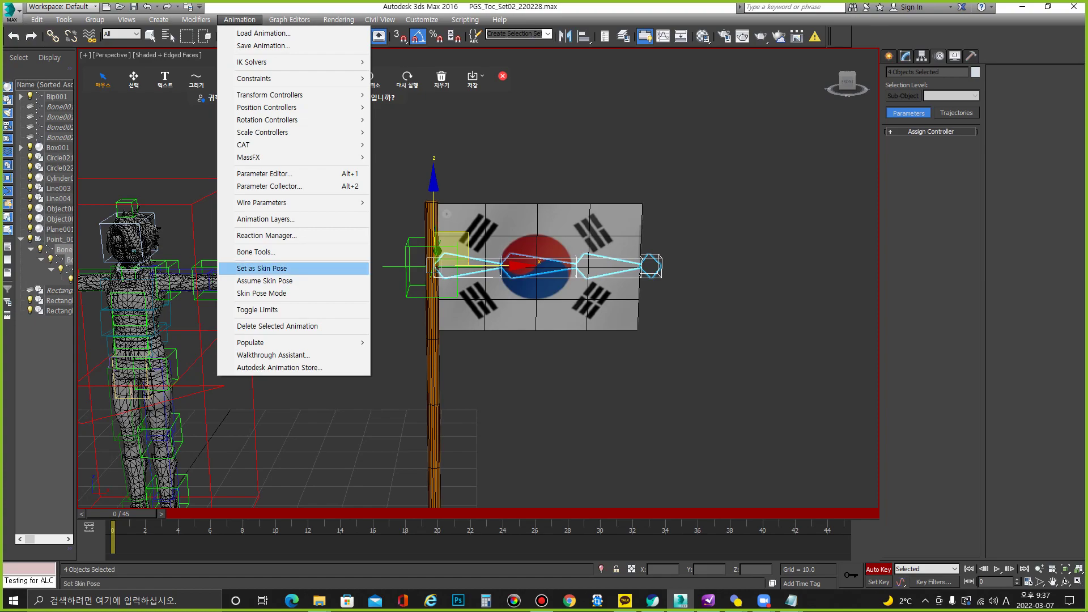
left_click(262, 268)
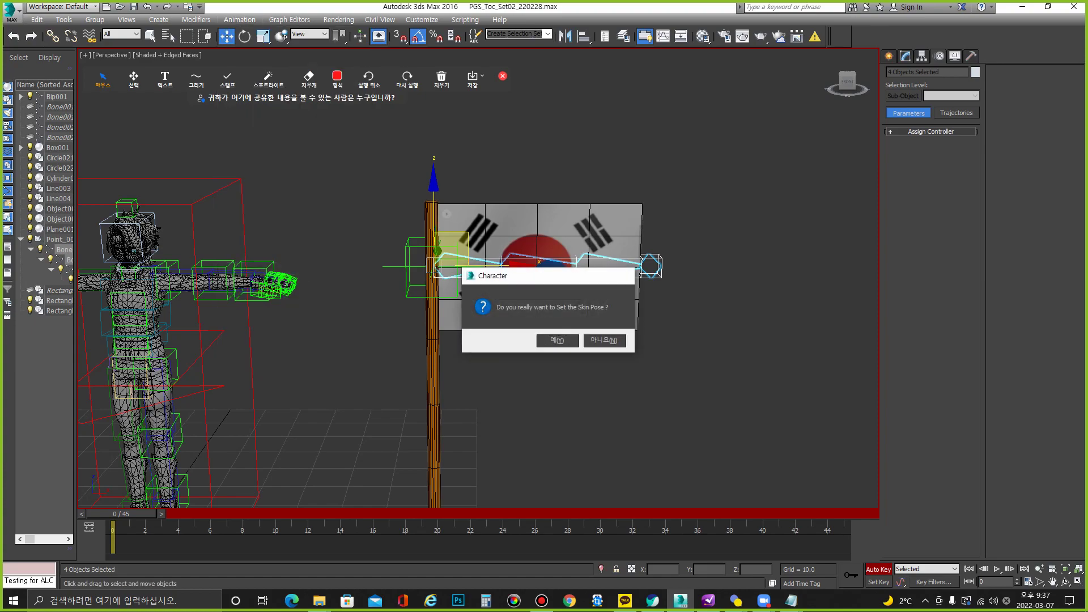
key("Return")
key("n")
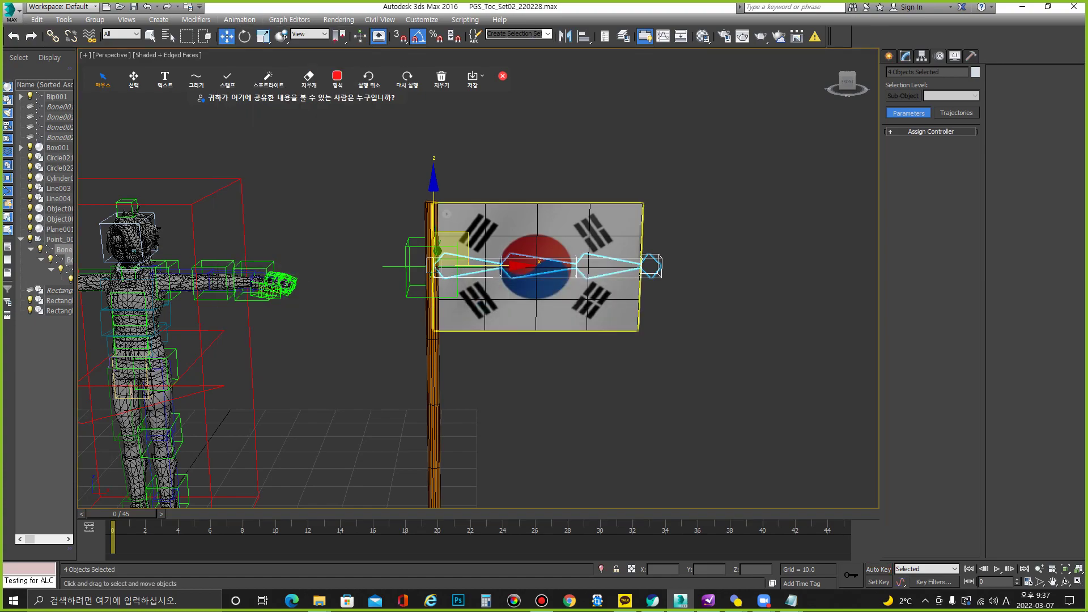
Step: Try rotating the selected bone chain to swing and curl the flag away from its rest pose
key("e")
left_click_drag(397, 340, 442, 357)
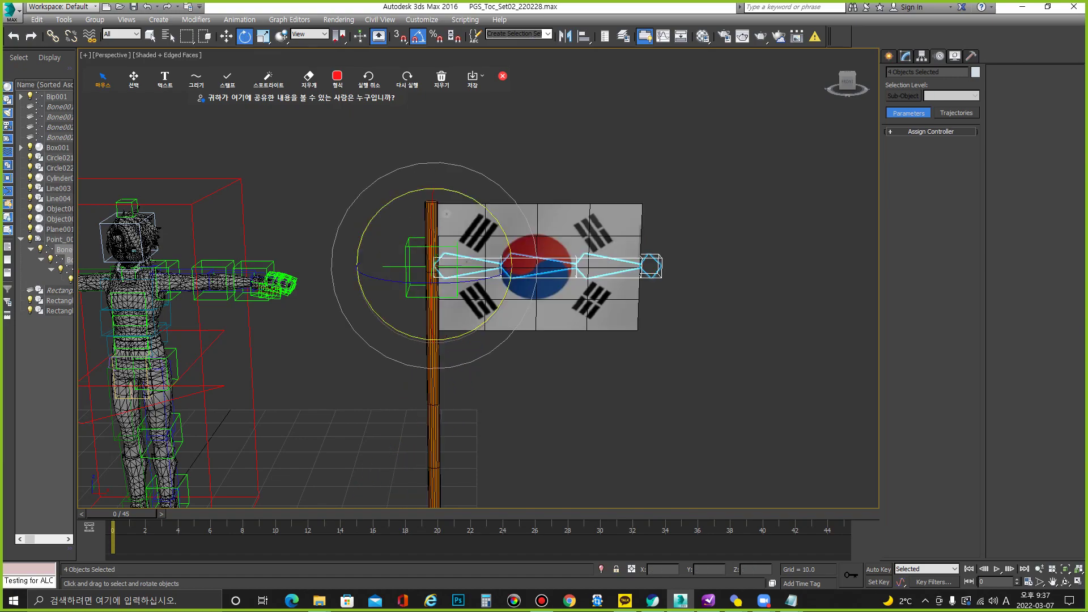
left_click_drag(363, 295, 453, 302)
middle_click_drag(430, 340, 431, 249, "alt")
left_click(268, 78)
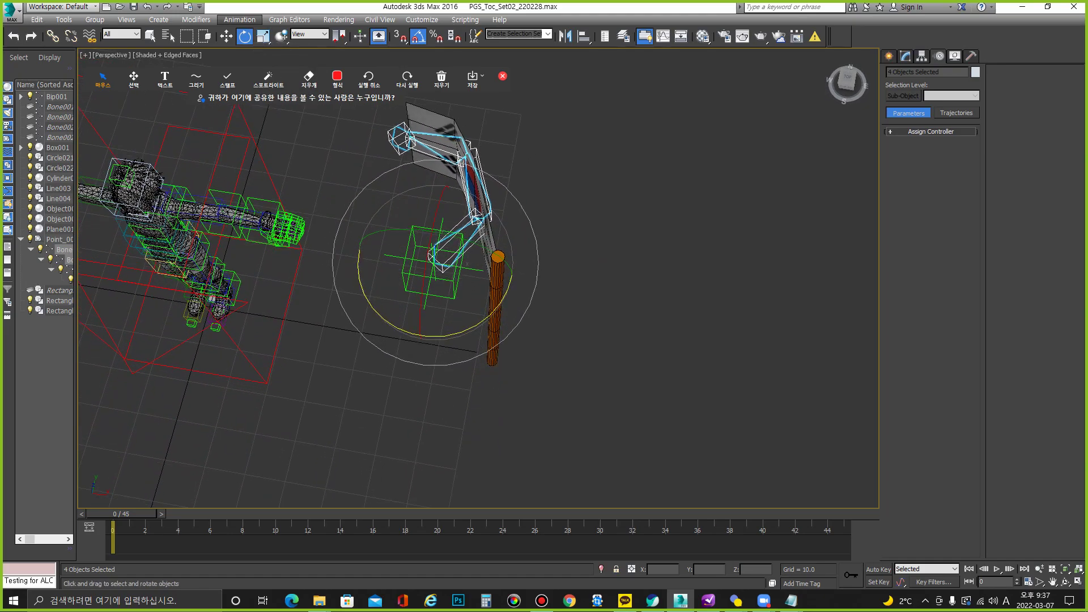
Step: Restore the bone chain with Assume Skin Pose and clear the selection
left_click(239, 19)
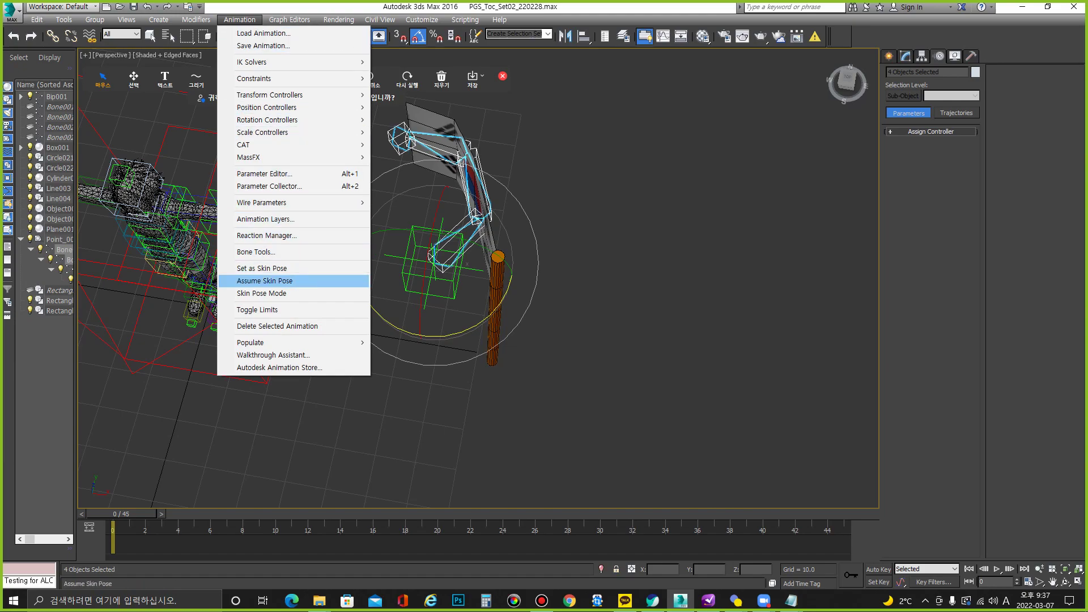
left_click(264, 281)
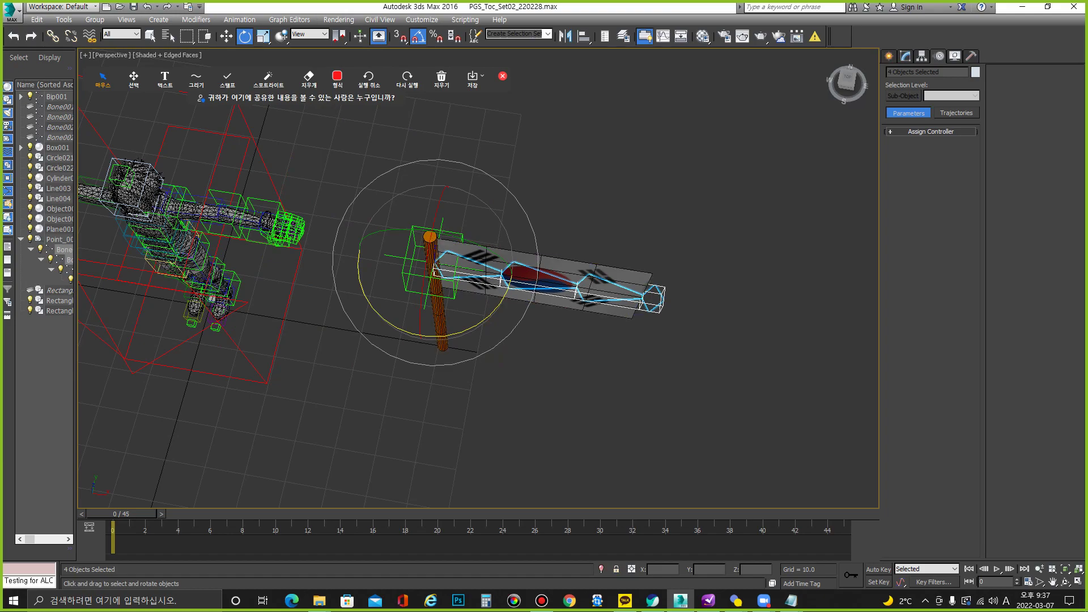
left_click(240, 19)
left_click(374, 397)
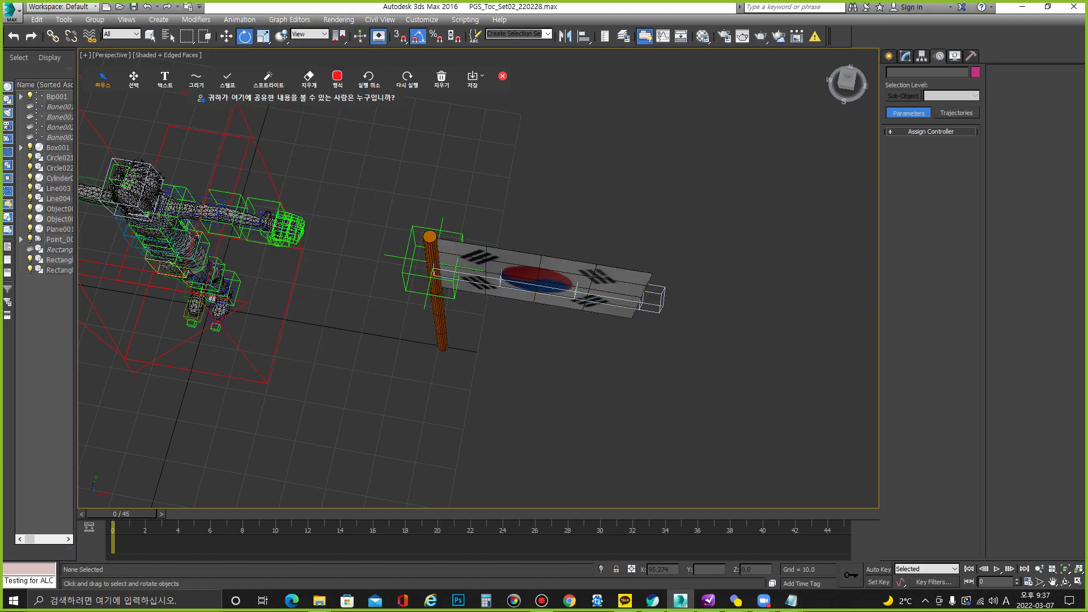
Step: Select Bone001 with all its child bones, turn on Auto Key, go to frame 9 and try rotating the chain
left_click(846, 90)
left_click(469, 266)
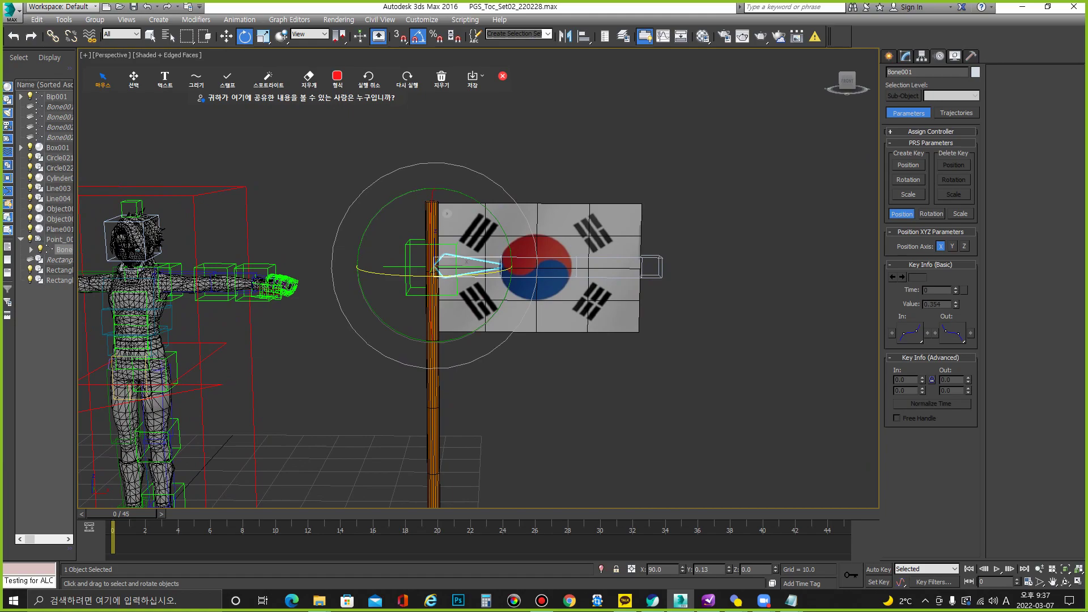
key("ctrl+Page_Down")
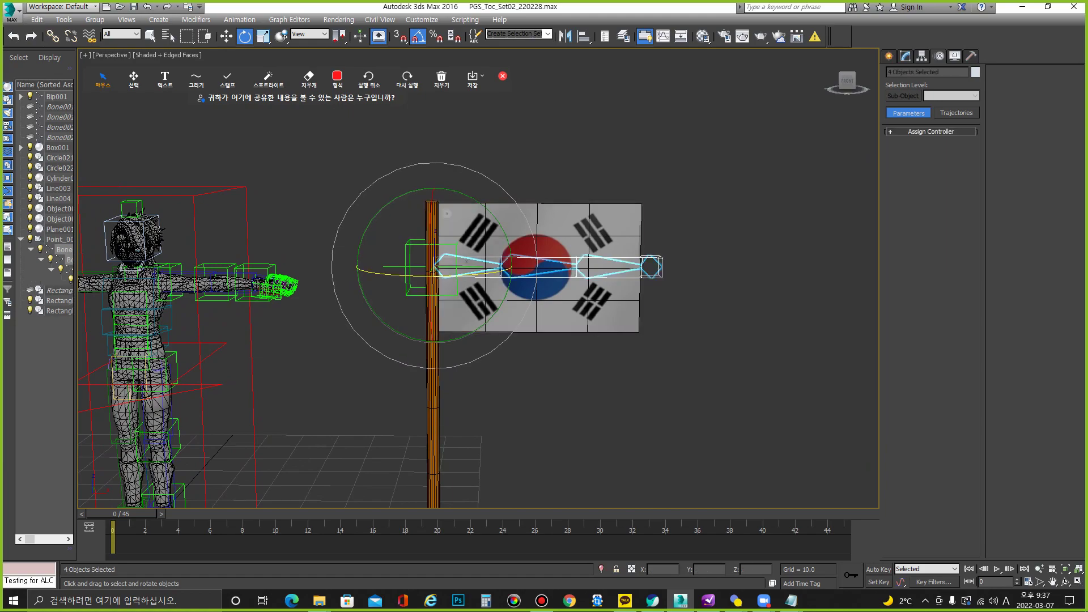
key("n")
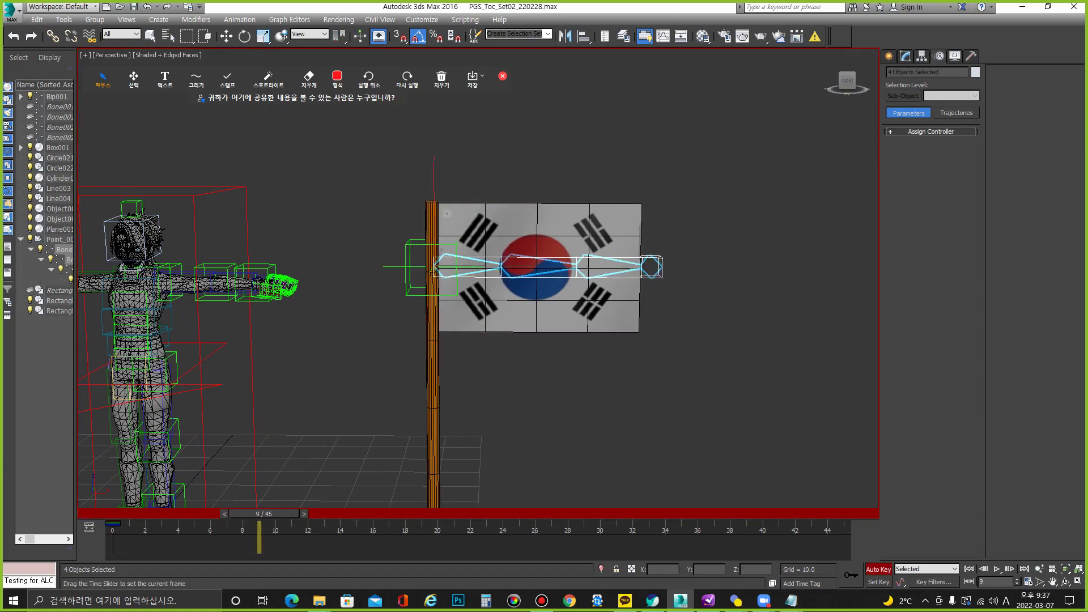
left_click_drag(119, 513, 262, 513)
left_click_drag(397, 306, 482, 306)
Step: Select the flag pole and start editing envelopes in its Skin modifier
left_click(434, 340)
middle_click_drag(476, 283, 480, 220, "alt")
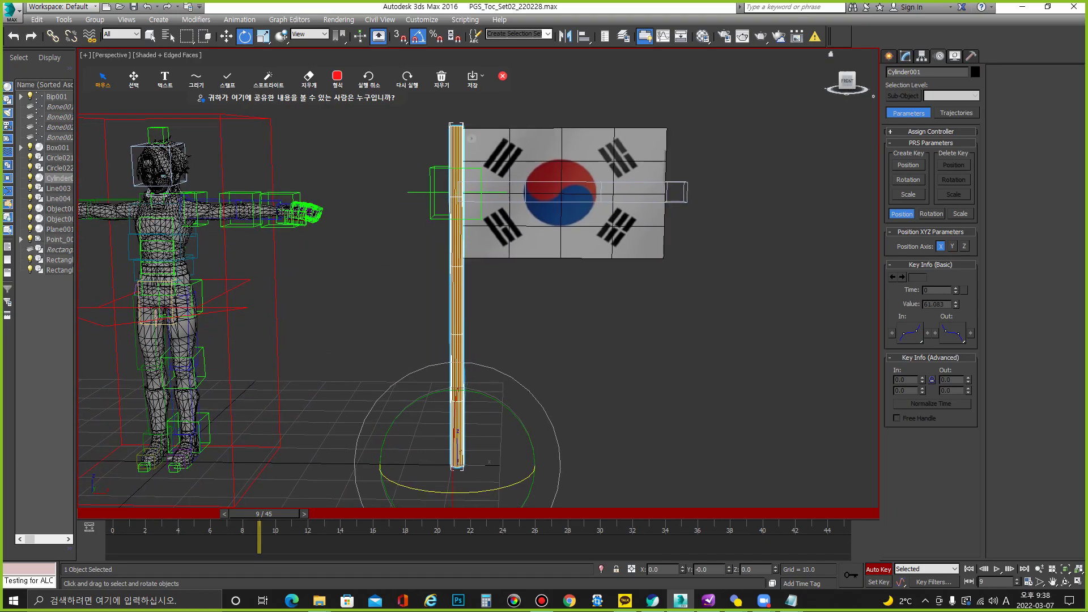
left_click(888, 56)
left_click(905, 55)
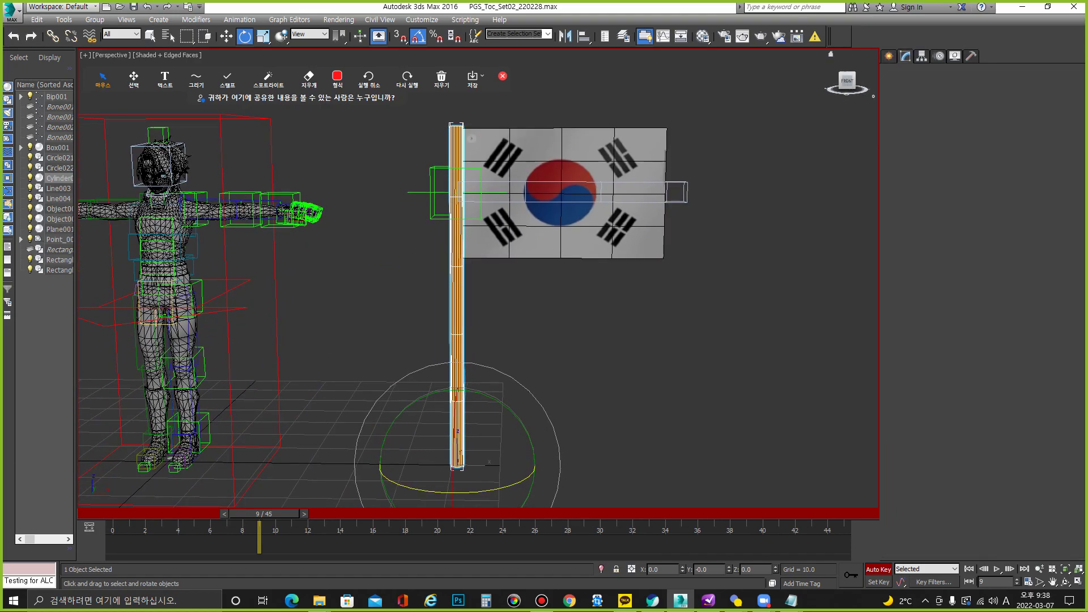
left_click(932, 273)
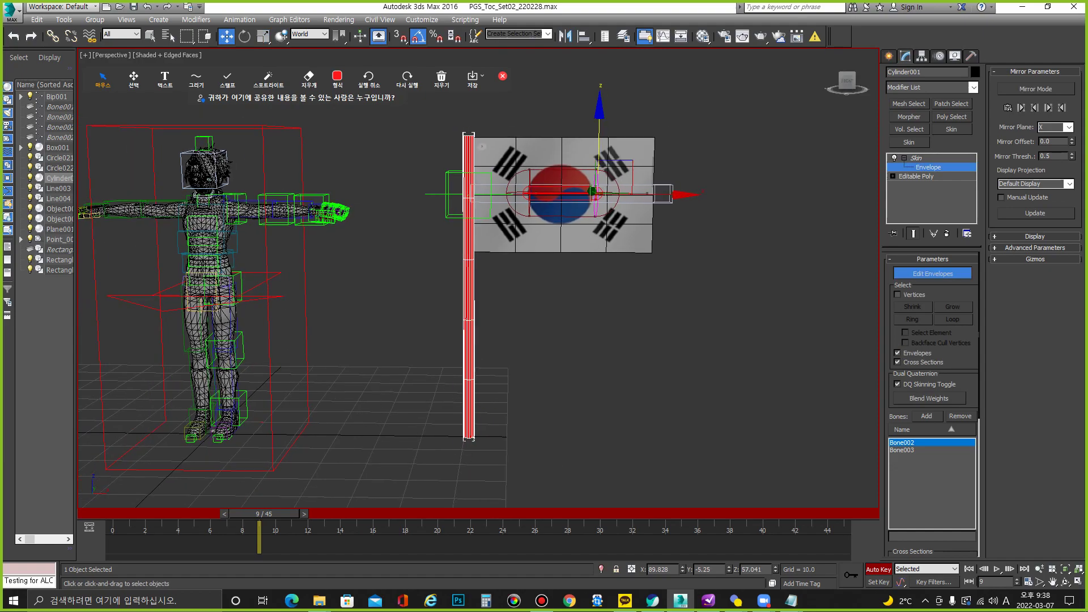
Step: Enable vertex selection in the pole's Skin modifier, select all the pole's vertices and leave envelope editing
left_click_drag(440, 119, 466, 253)
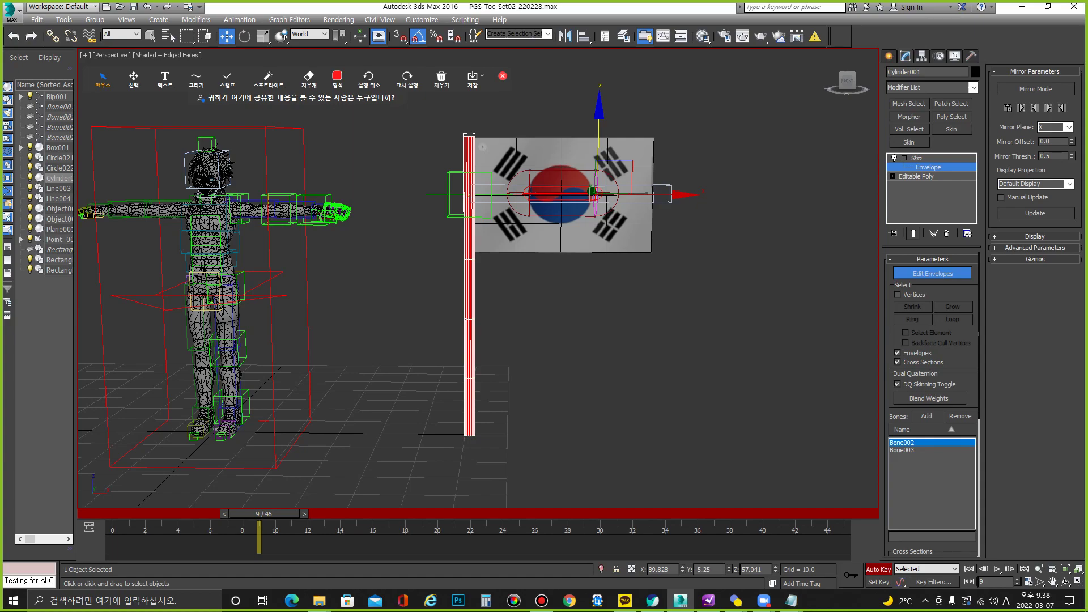
left_click(897, 294)
left_click_drag(392, 118, 440, 177)
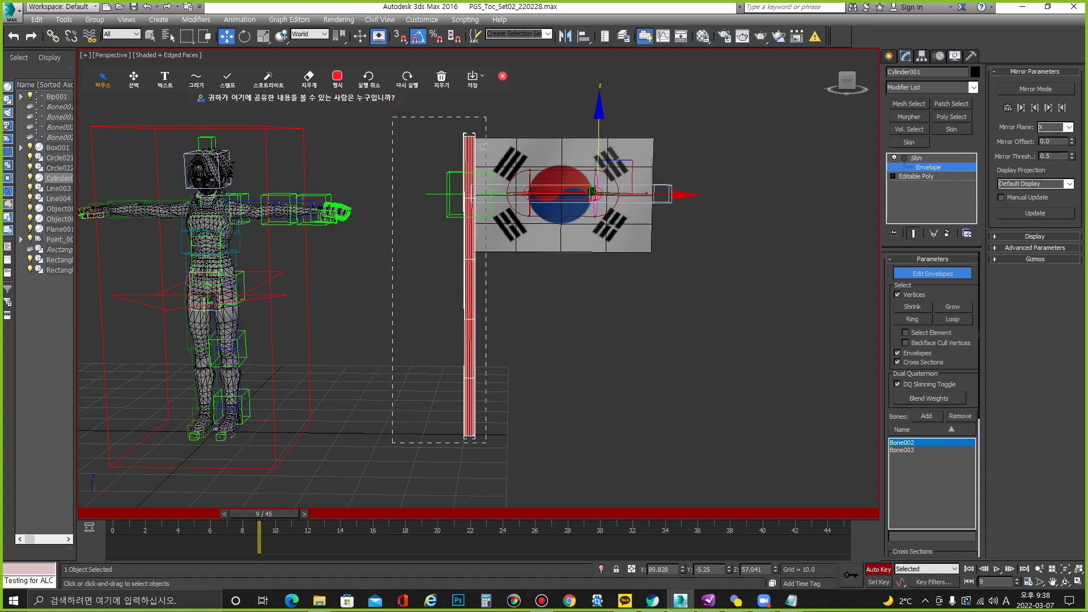
left_click_drag(486, 442, 485, 442)
key("ctrl+b")
Step: Select the flag and add Point_00 and Bone001 to its Skin modifier's bones
left_click(623, 233)
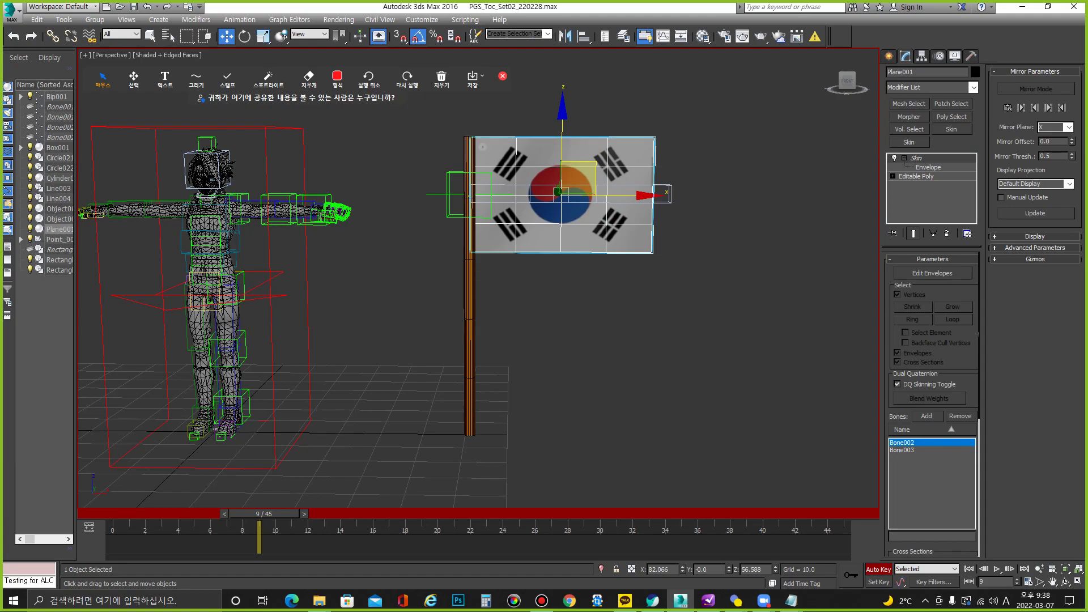
left_click(10, 161)
left_click(50, 161)
left_click(60, 171, "ctrl")
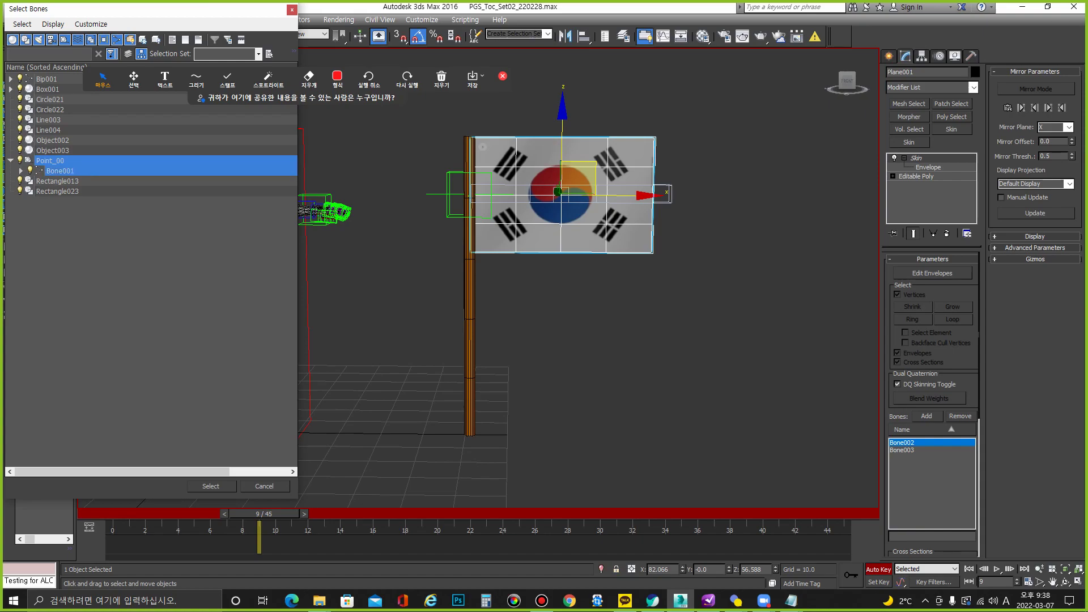
left_click(210, 486)
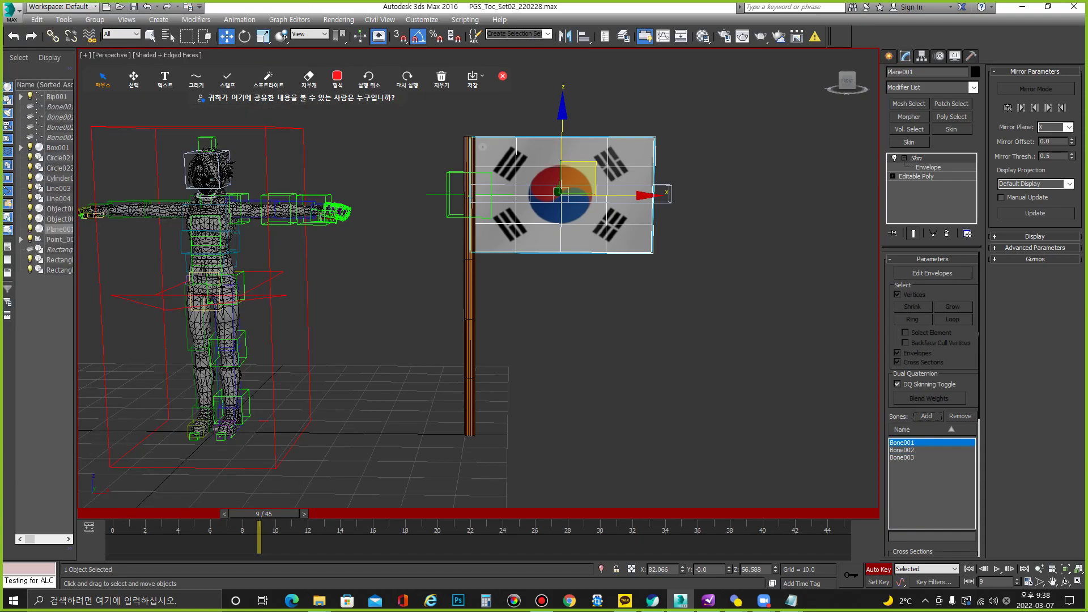
left_click(469, 283)
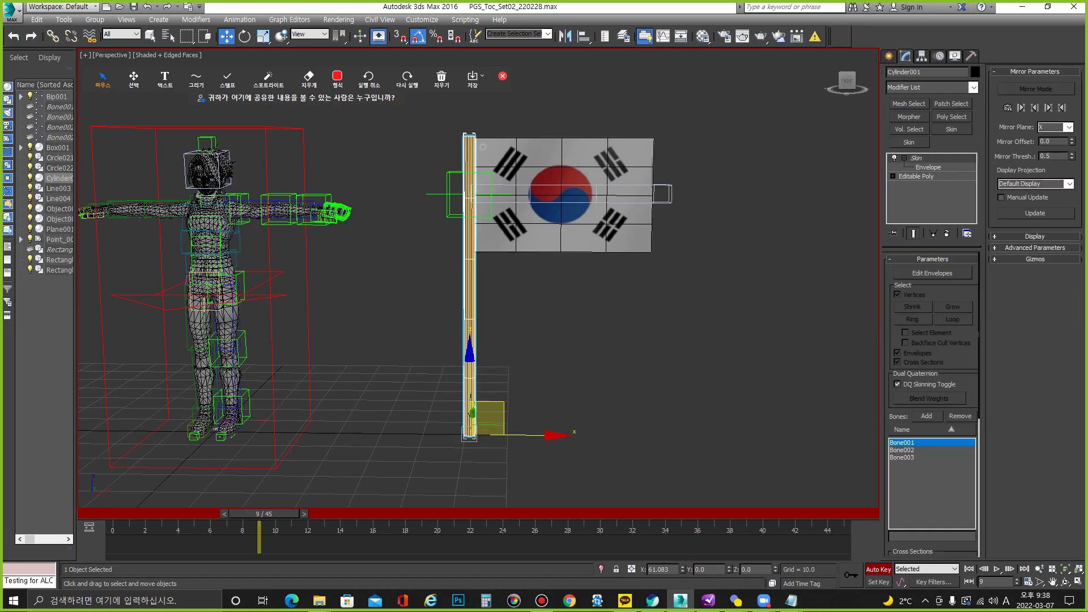
left_click(927, 416)
left_click(50, 160)
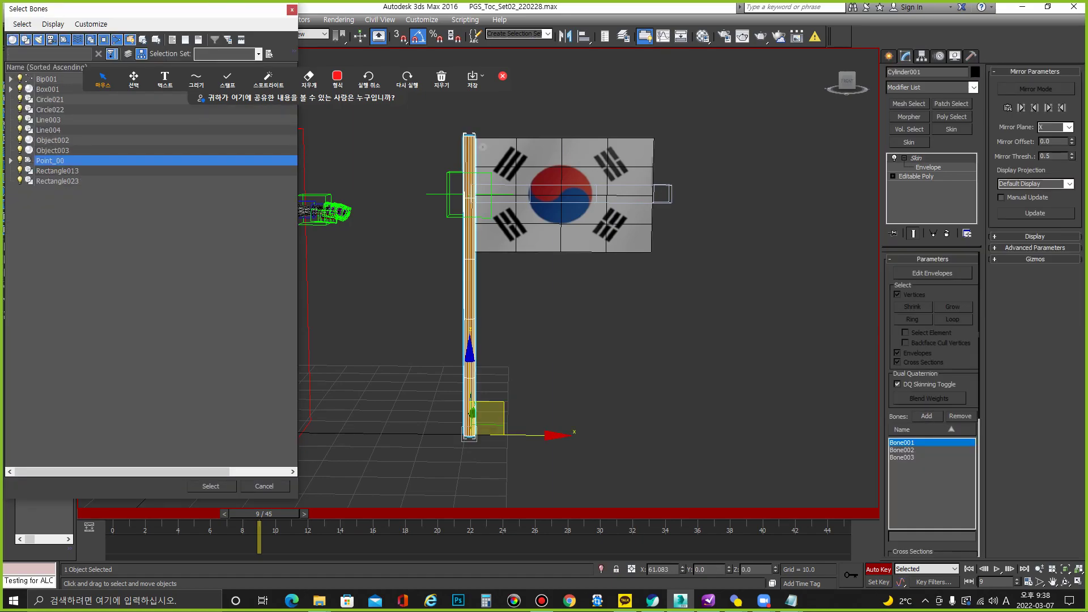
key("Escape")
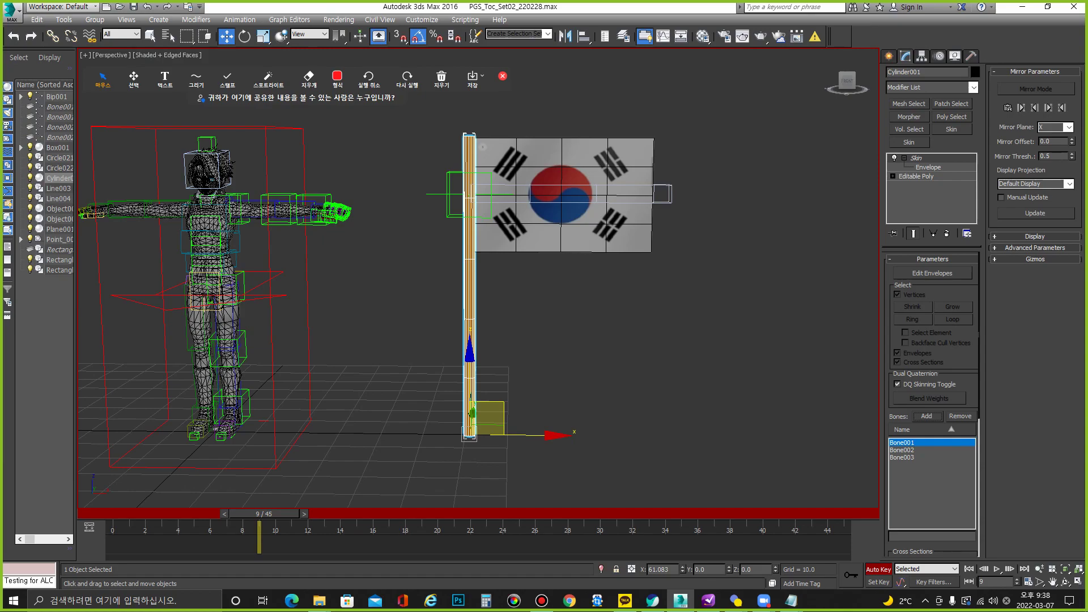
left_click(927, 416)
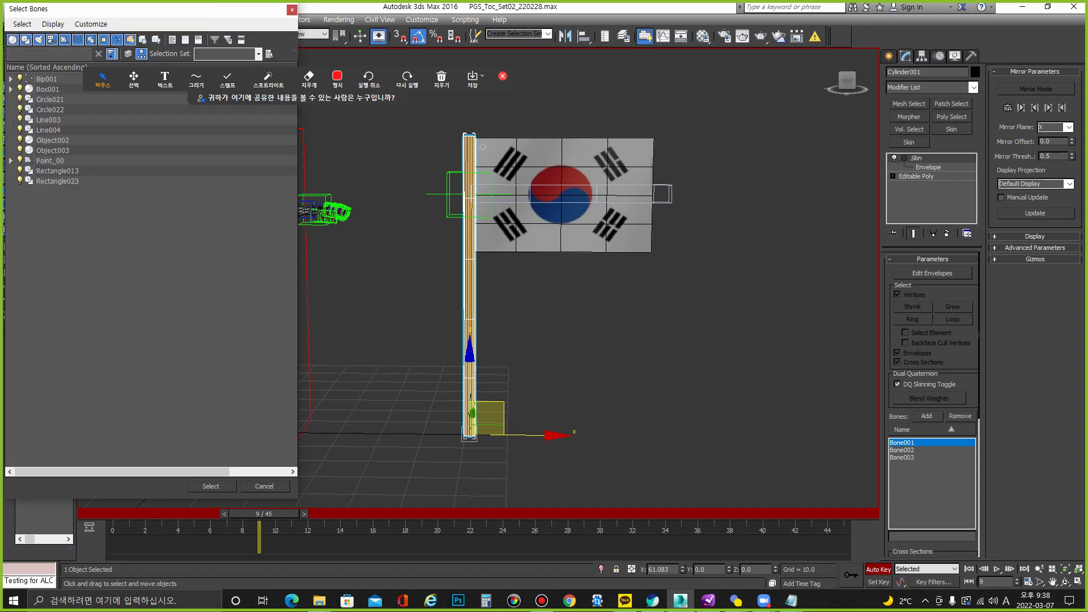
left_click(50, 160)
key("Right")
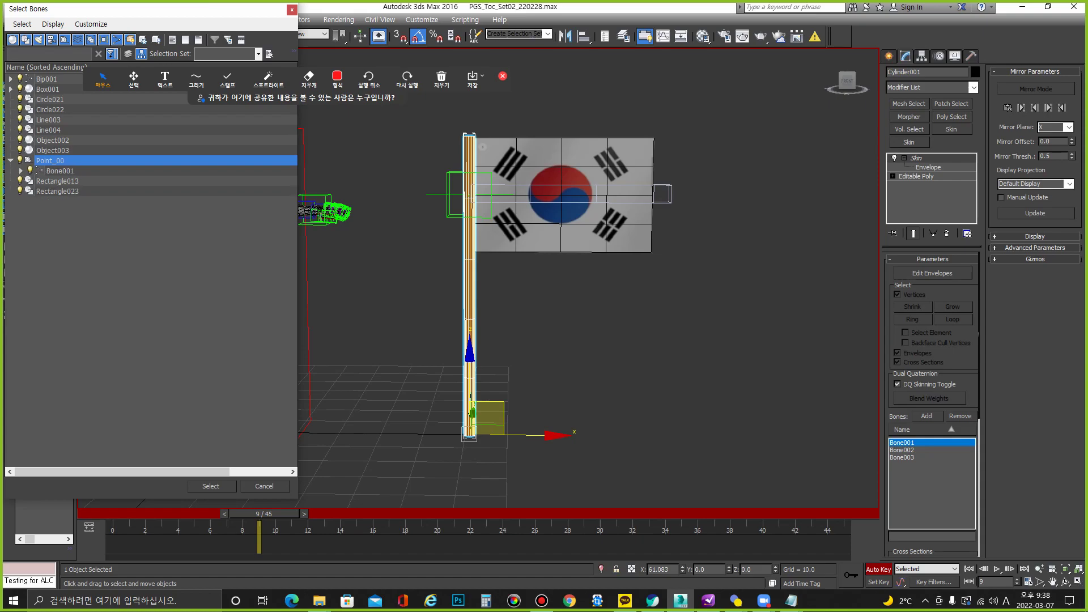
key("Escape")
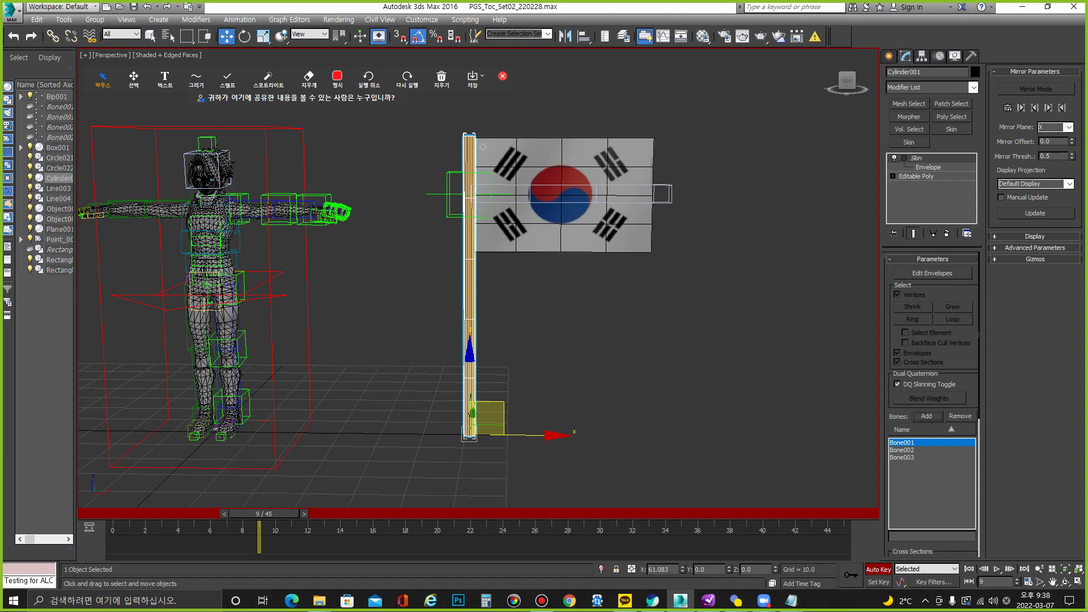
left_click(933, 273)
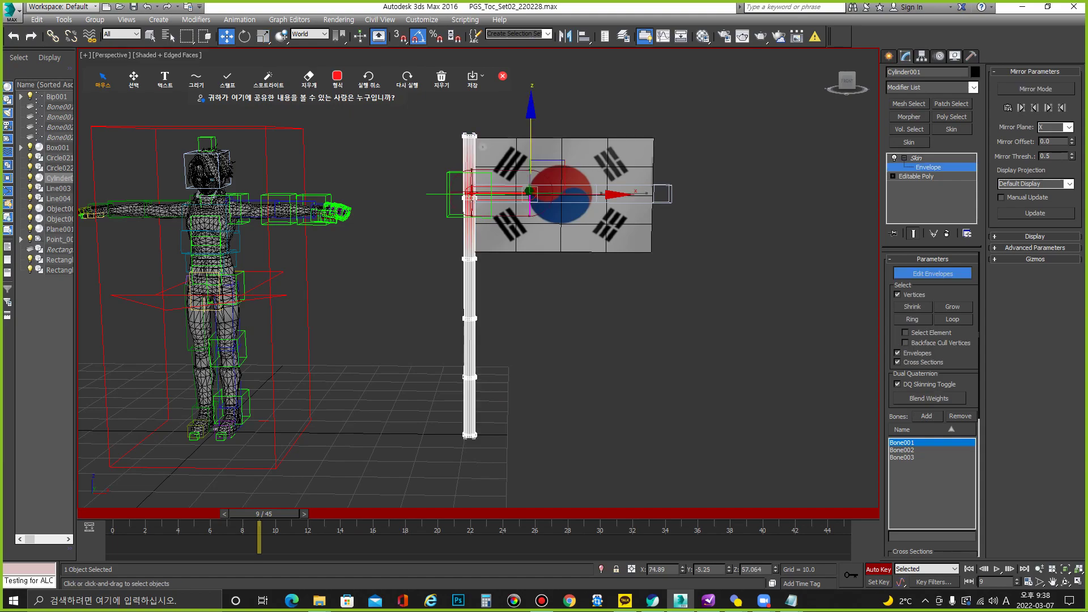
left_click(926, 415)
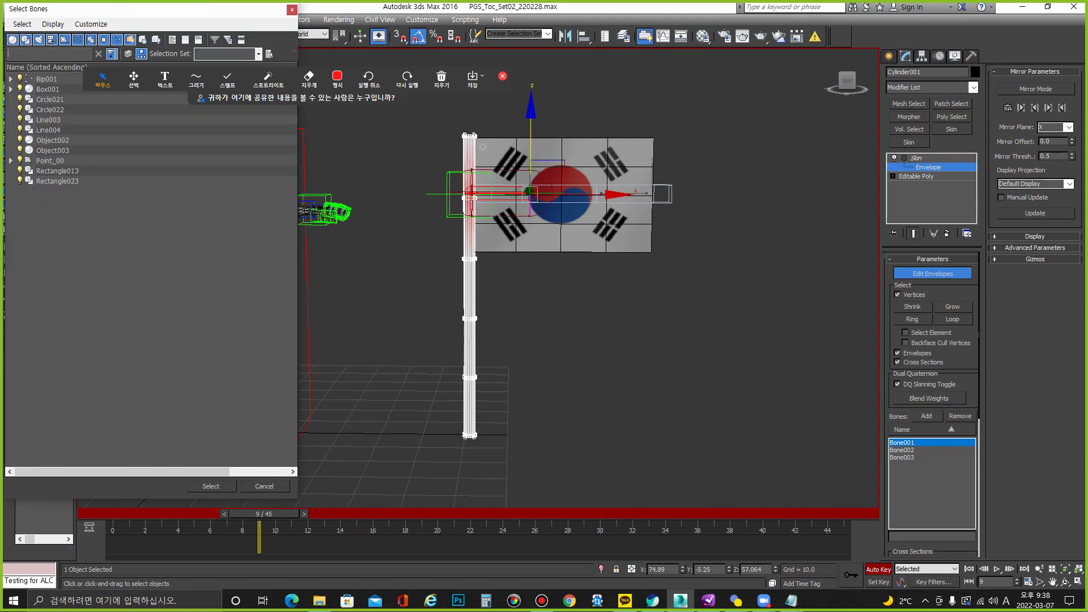
left_click(11, 160)
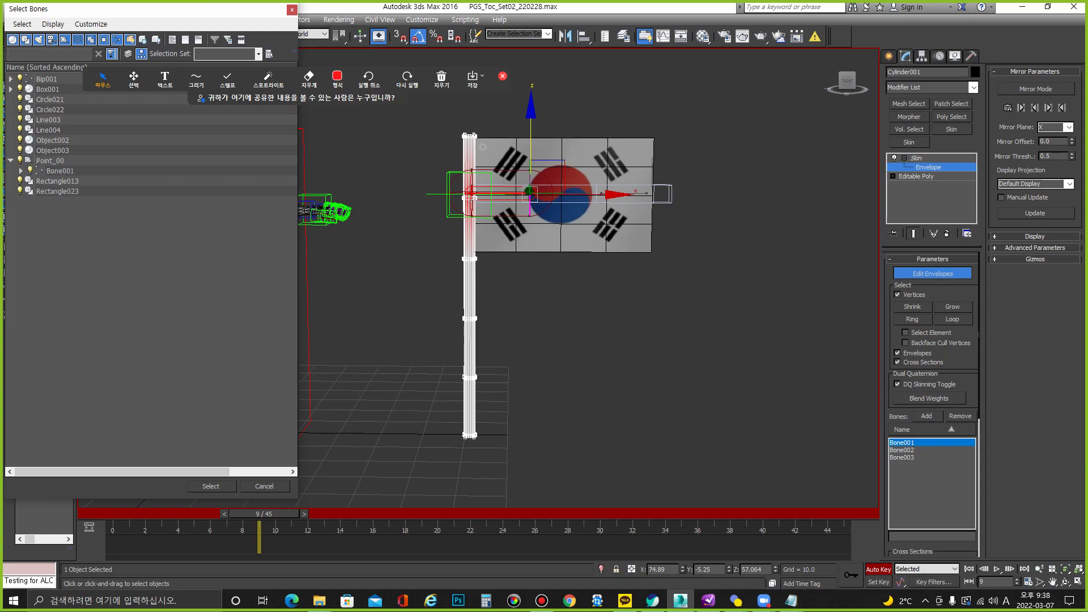
left_click(50, 161)
key("Escape")
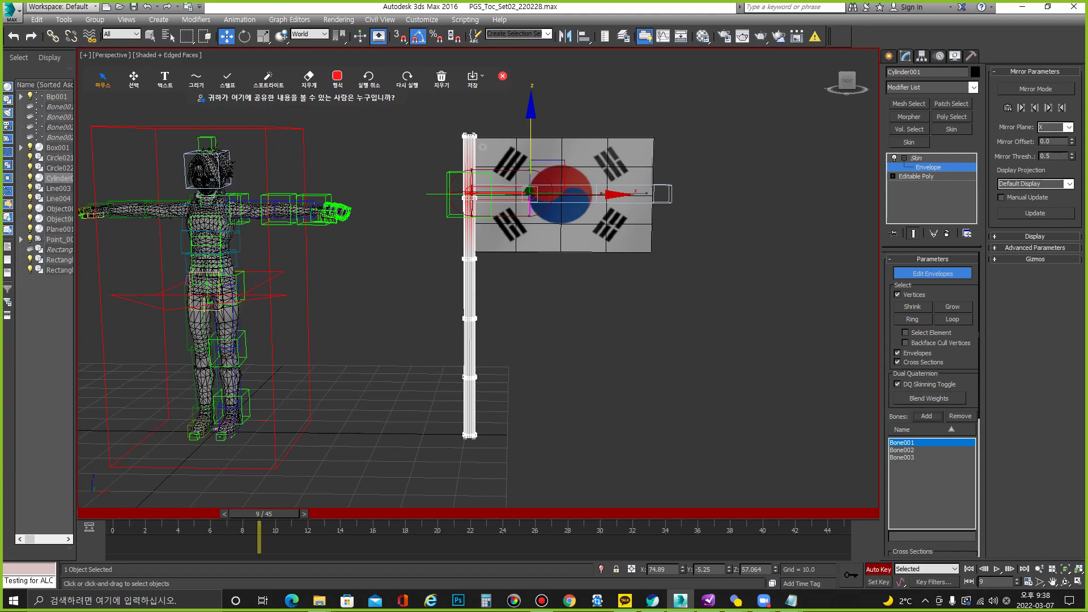
Step: Clear the selection, delete the Point_00 helper and turn off Auto Key
key("ctrl+d")
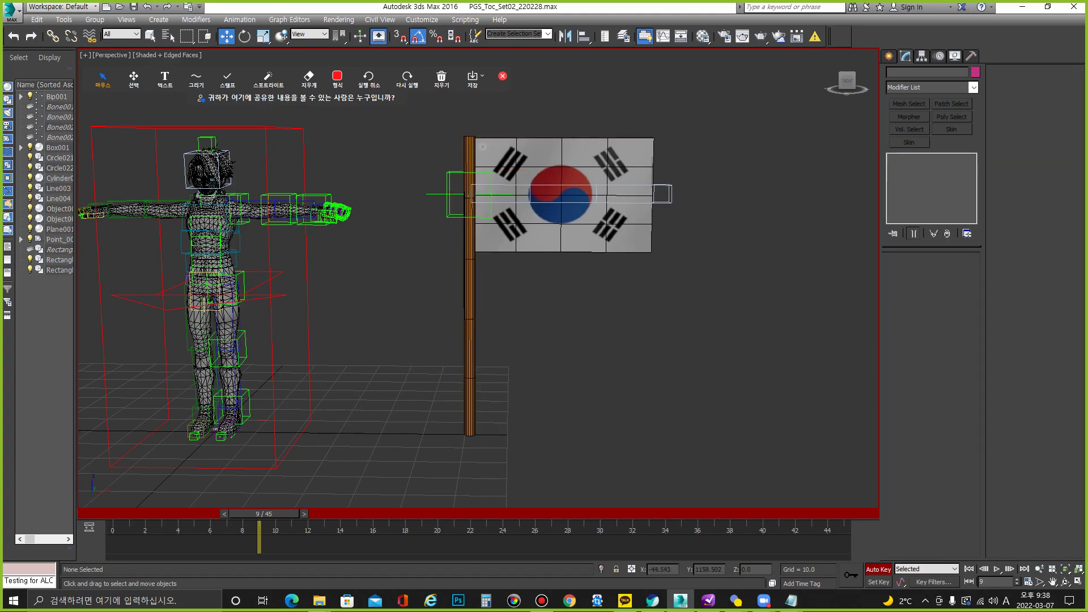
left_click(59, 239)
key("Delete")
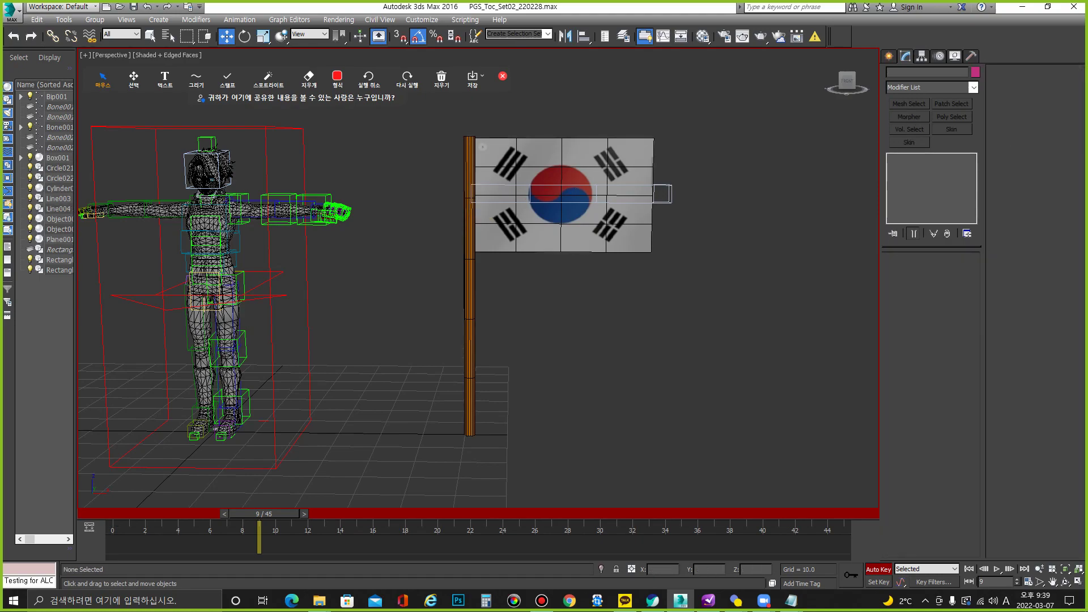
key("n")
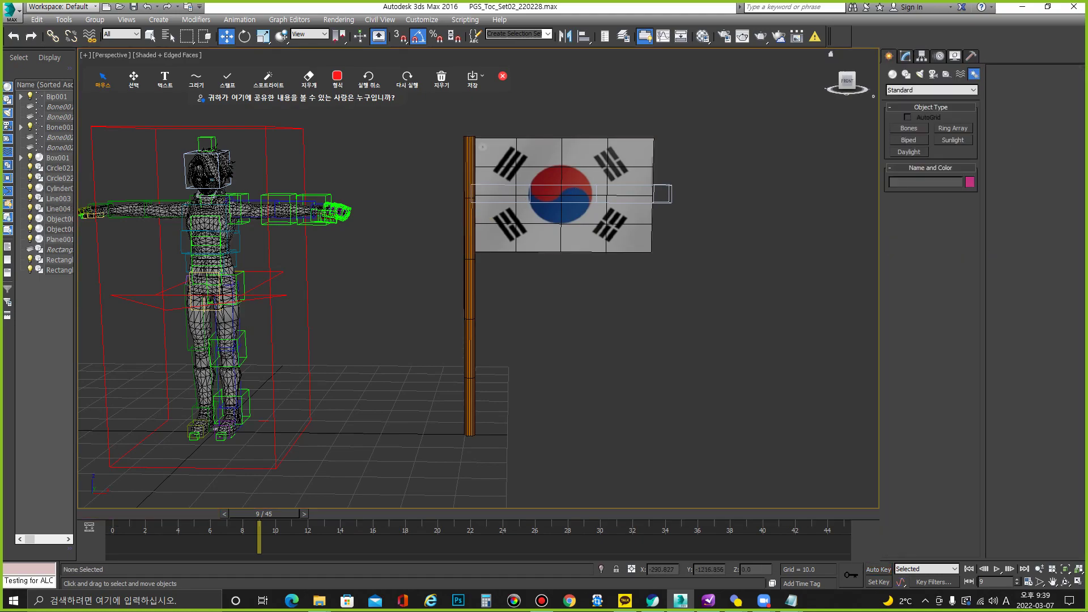
Step: In the Front view, draw a vertical bone about 12.8 units long from the flag's bone chain to the pole's top and name it Bone000
left_click(909, 128)
key("f")
scroll(476, 283, "up", 3)
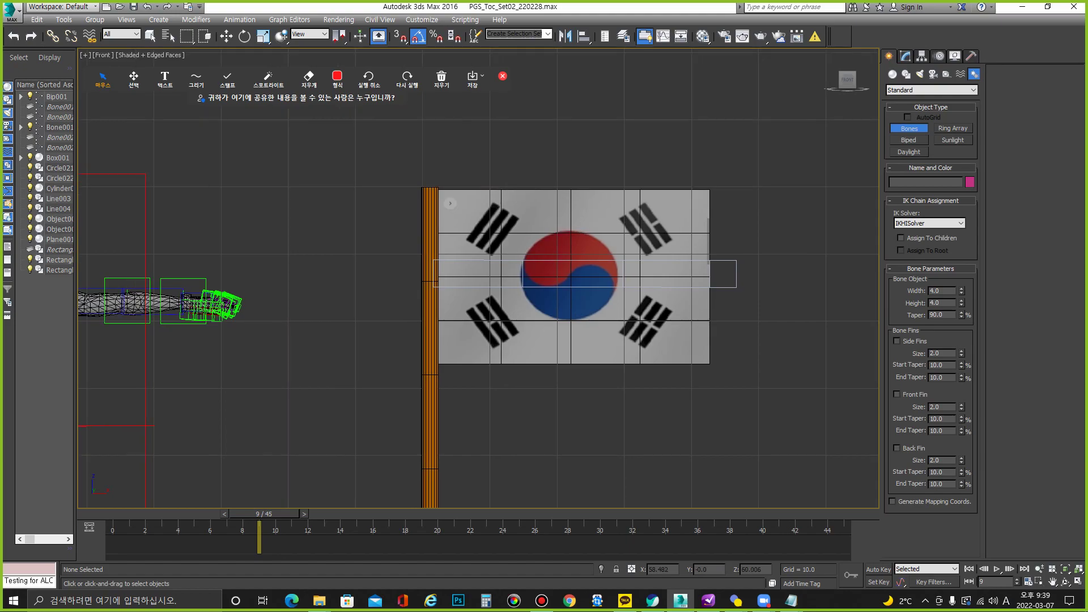
key("F3")
left_click(445, 284)
left_click(410, 211)
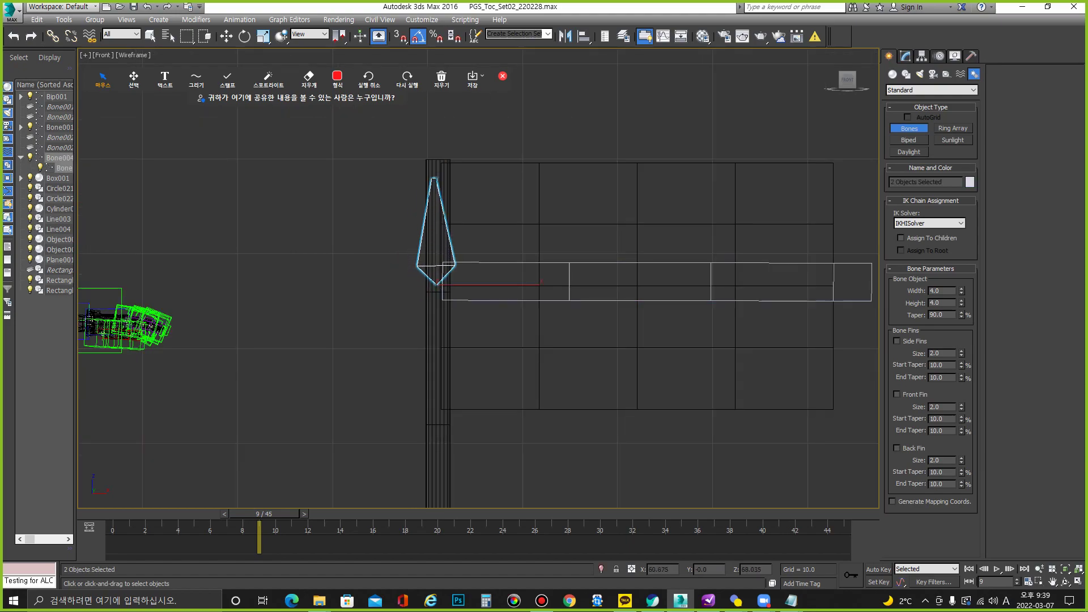
right_click(437, 164)
key("w")
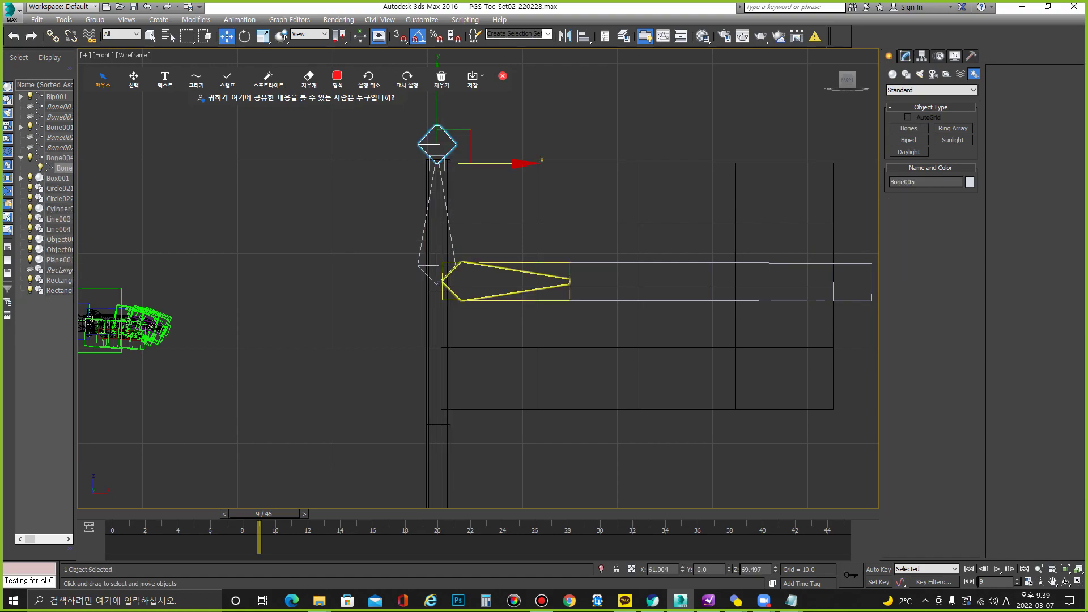
left_click(438, 227)
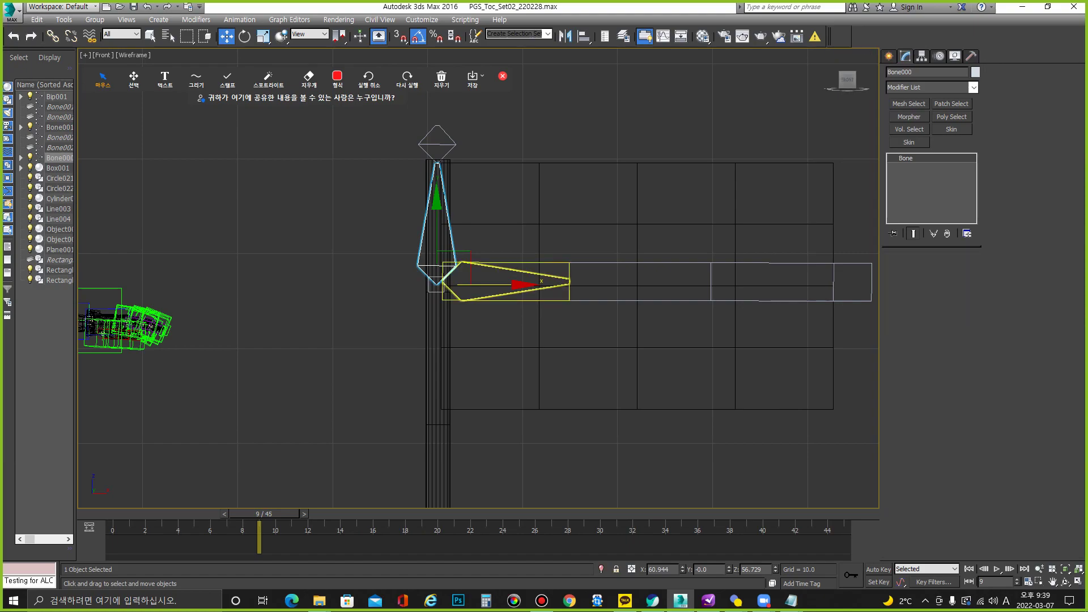
Step: Link Bone001, the first bone of the flag's chain, to Bone000 as its parent
left_click(510, 269)
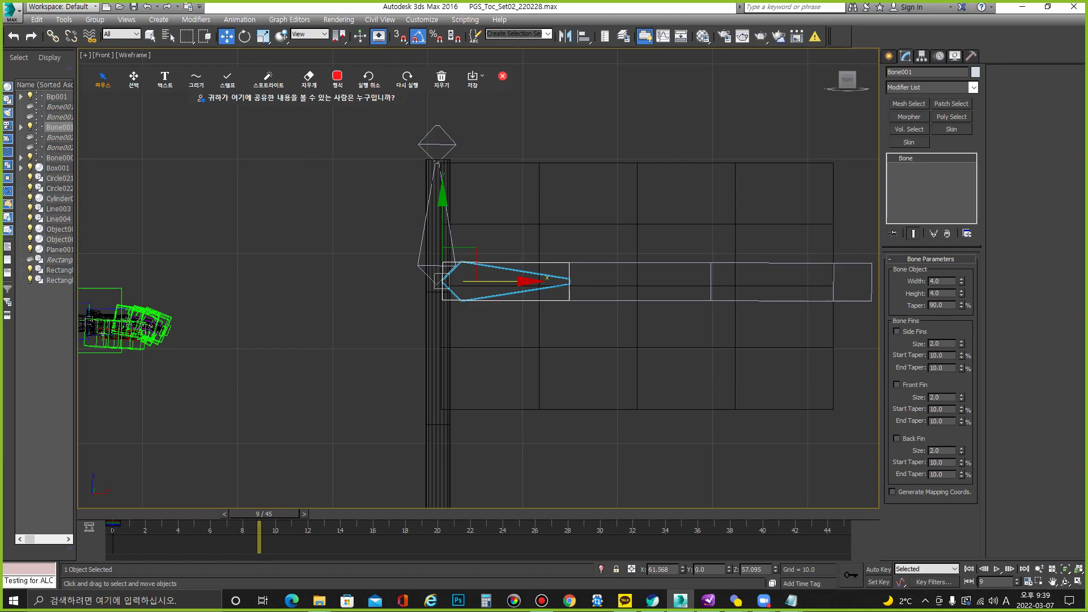
left_click(53, 35)
left_click_drag(437, 278, 417, 264)
key("w")
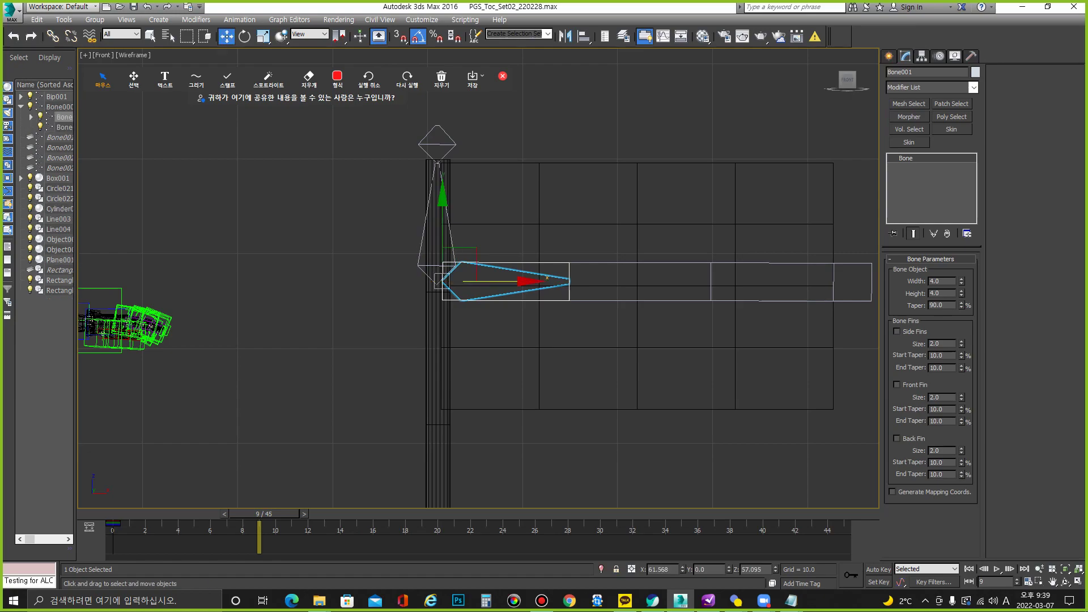
Step: Set Bone000 to Display as Box in its object properties
right_click(418, 262)
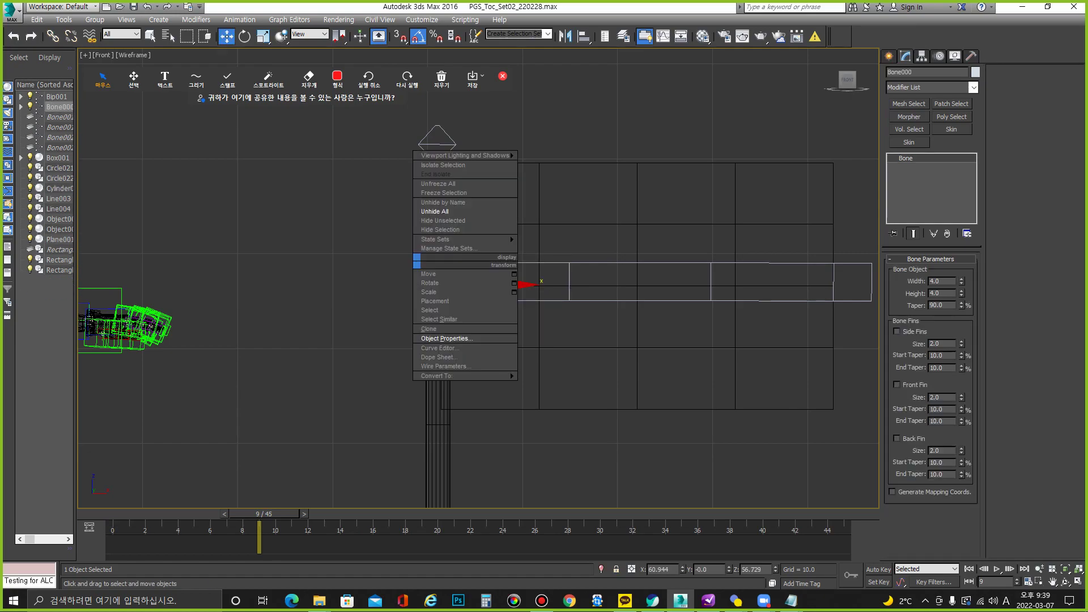
left_click(453, 338)
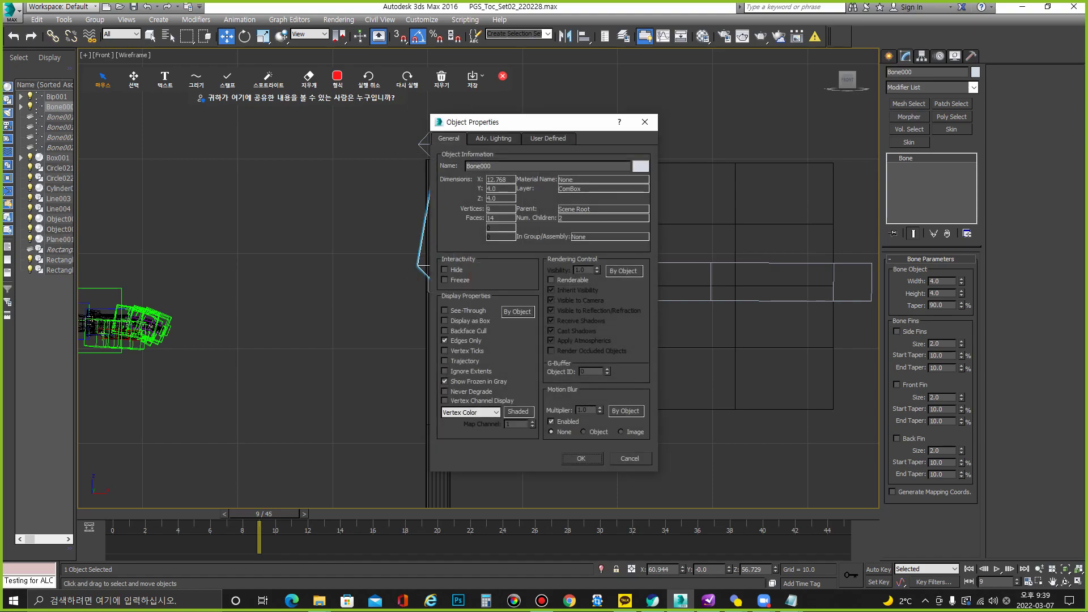
key("Return")
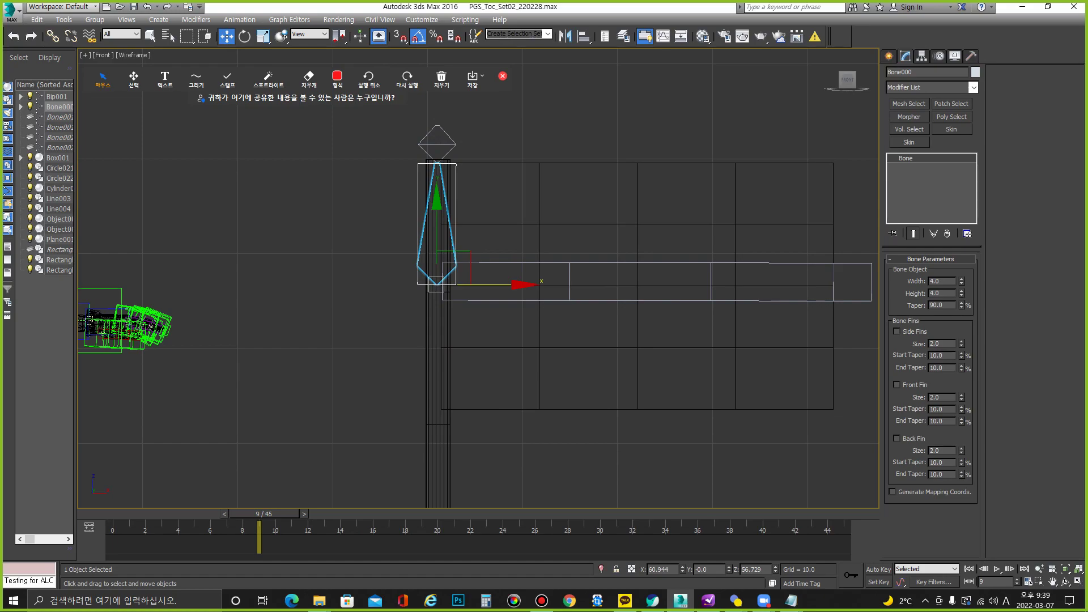
Step: Select the flag and pole together and add Bone000 to the bones of their shared Skin modifier
key("ctrl+z")
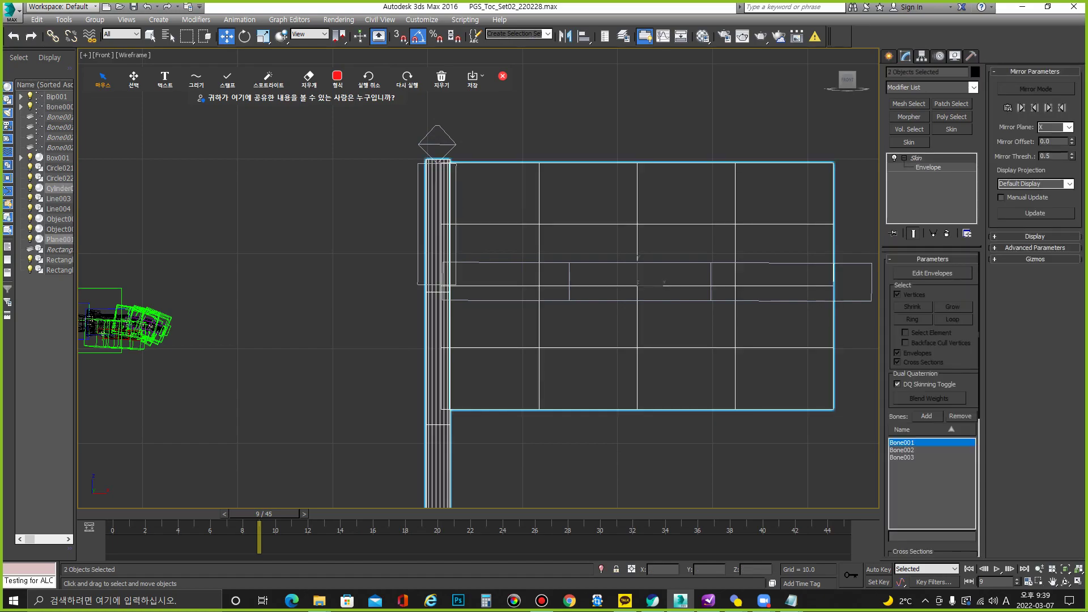
key("1")
left_click(926, 416)
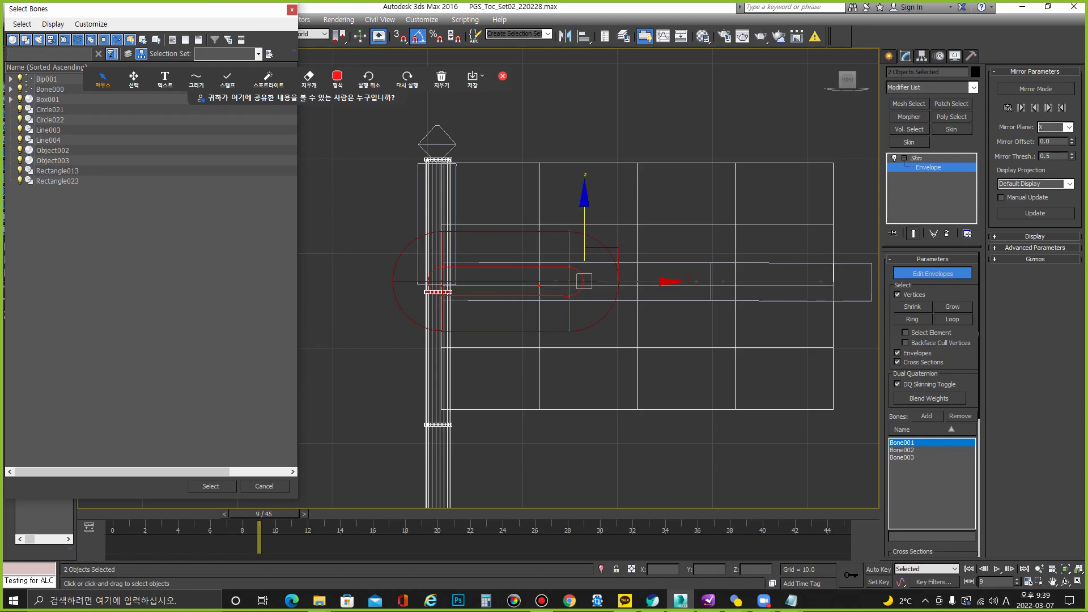
left_click(49, 89)
left_click(10, 89)
key("Left")
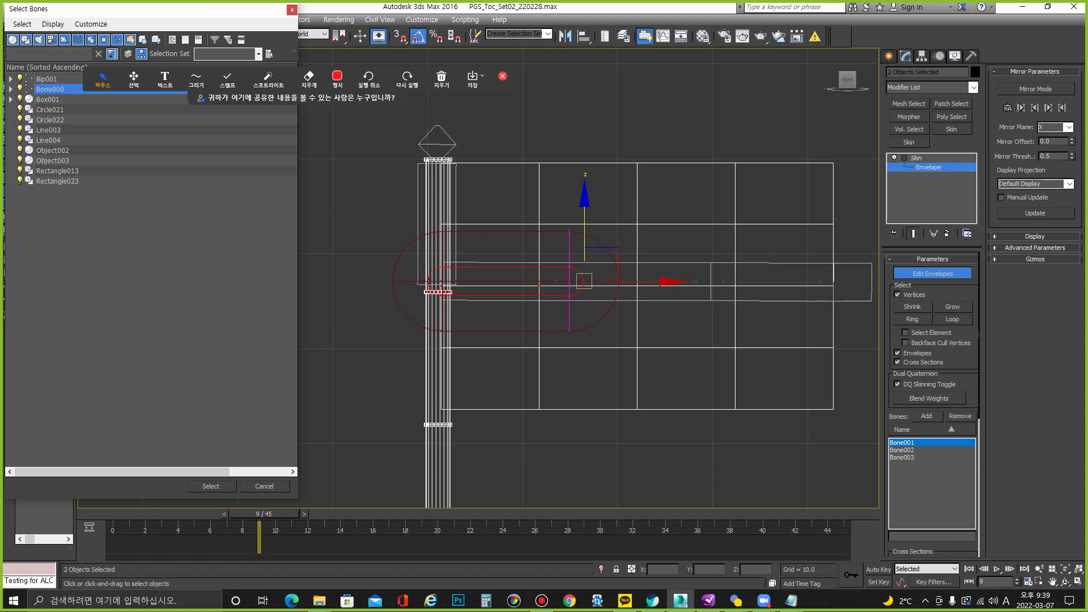
left_click(210, 486)
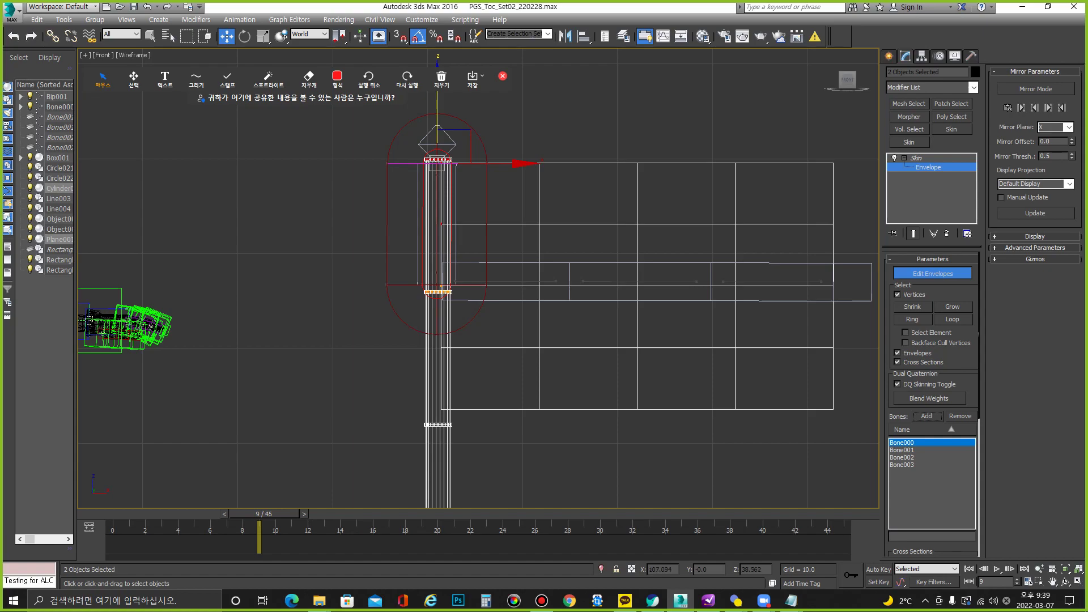
Step: Select all the pole's vertices and the flag's pole-side edge vertices and set their Bone000 weight to 1 with the Weight Tool
key("F3")
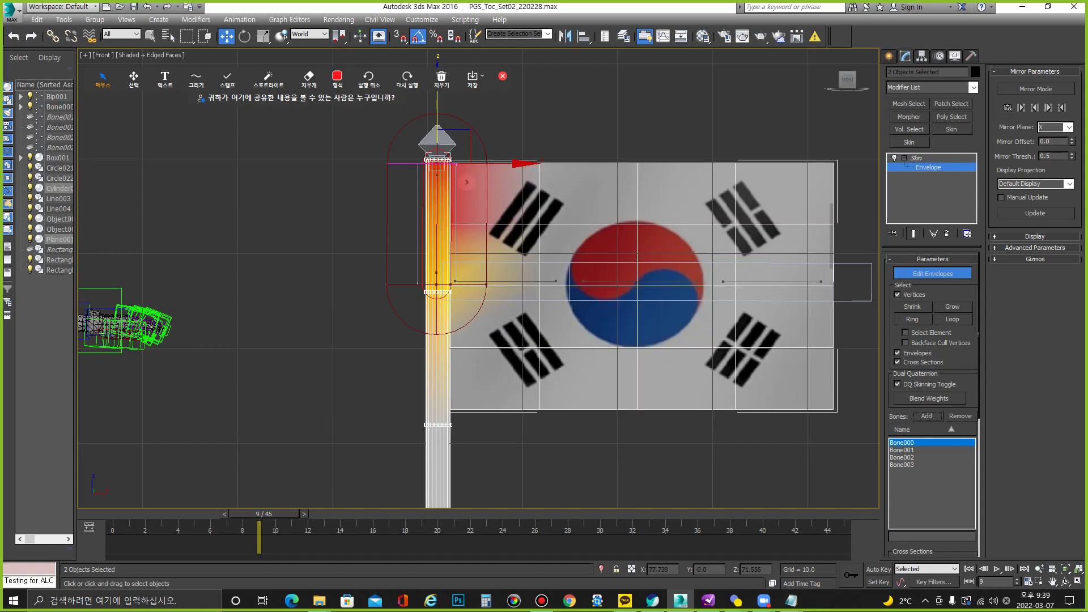
scroll(479, 278, "down", 3)
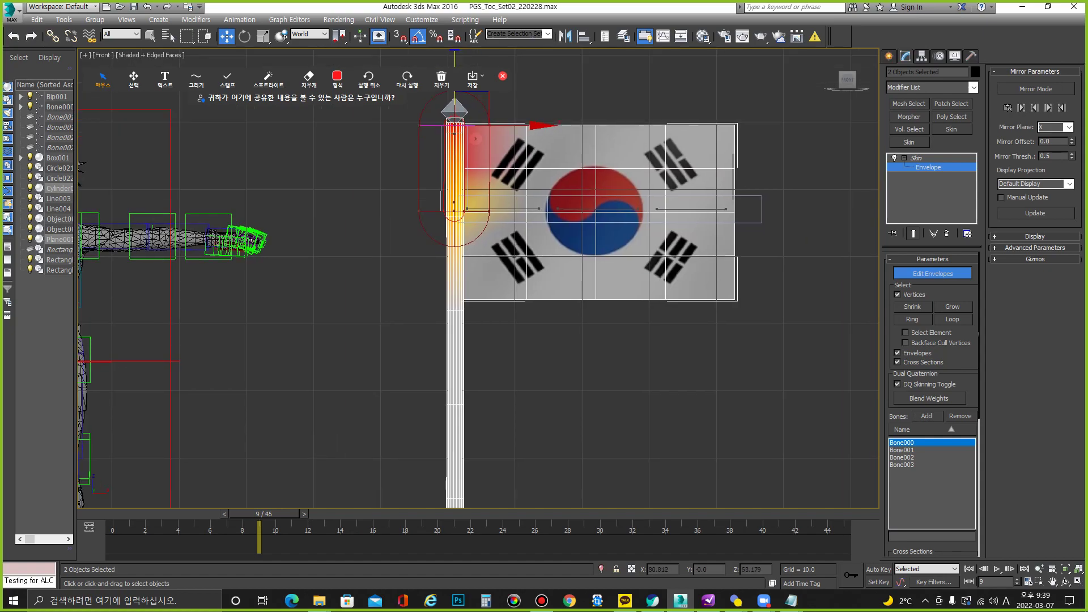
scroll(587, 233, "down", 2)
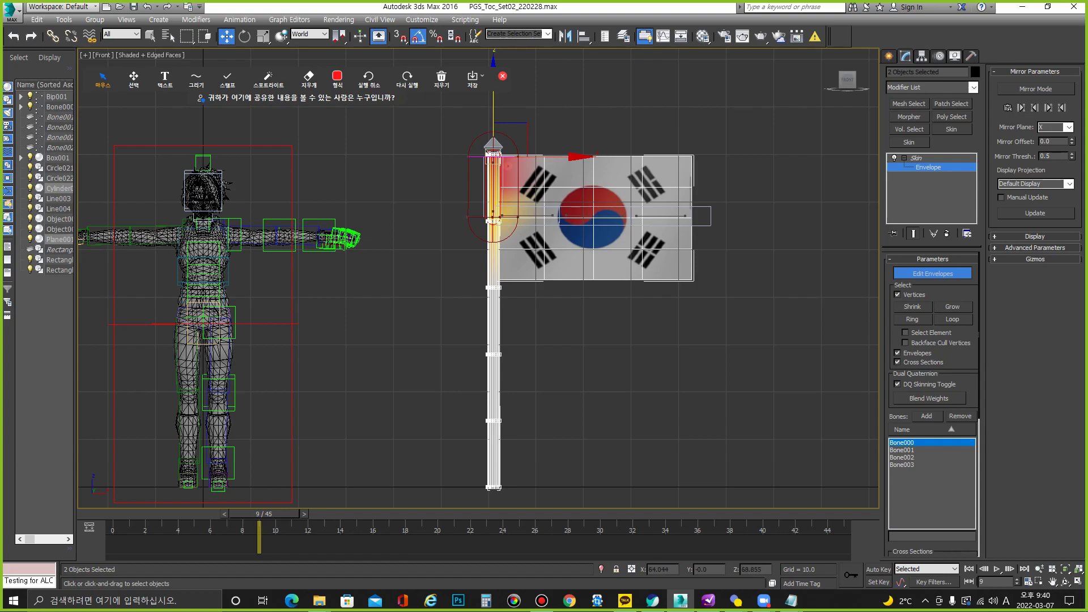
key("F3")
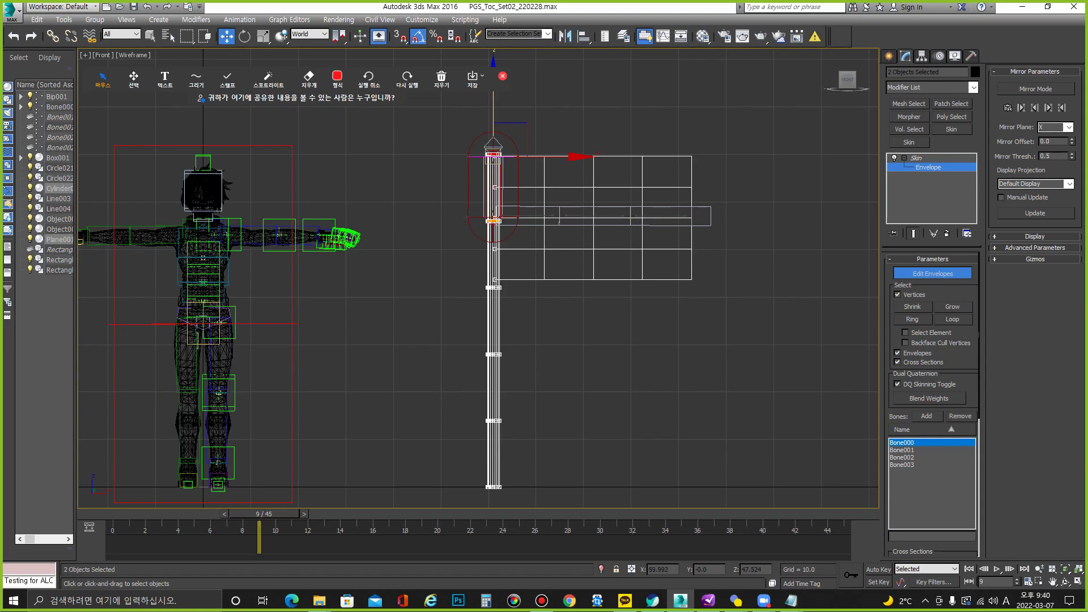
key("F3")
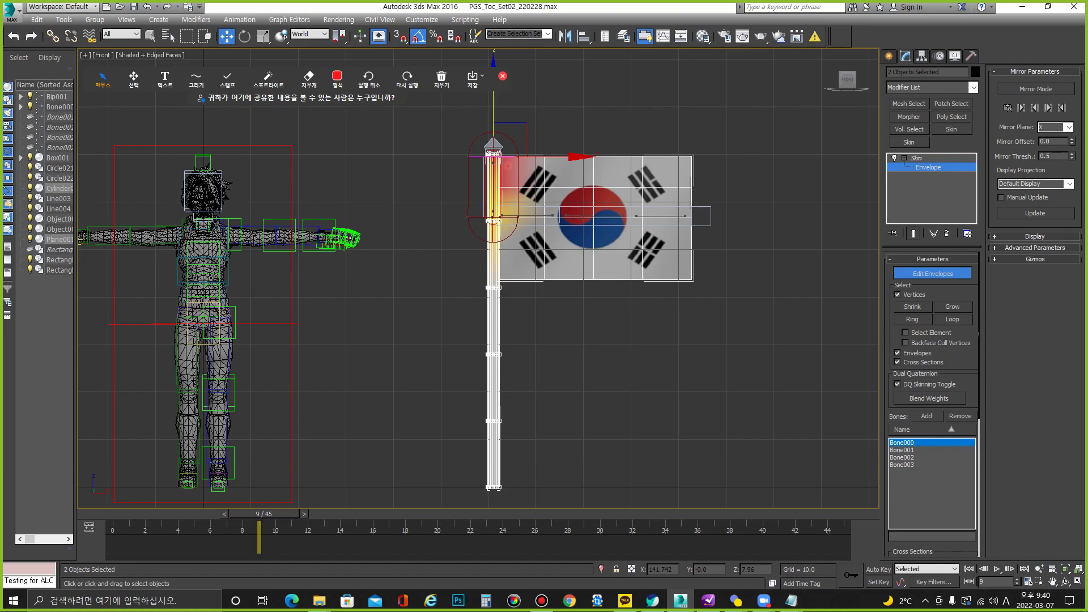
scroll(932, 405, "down", 5)
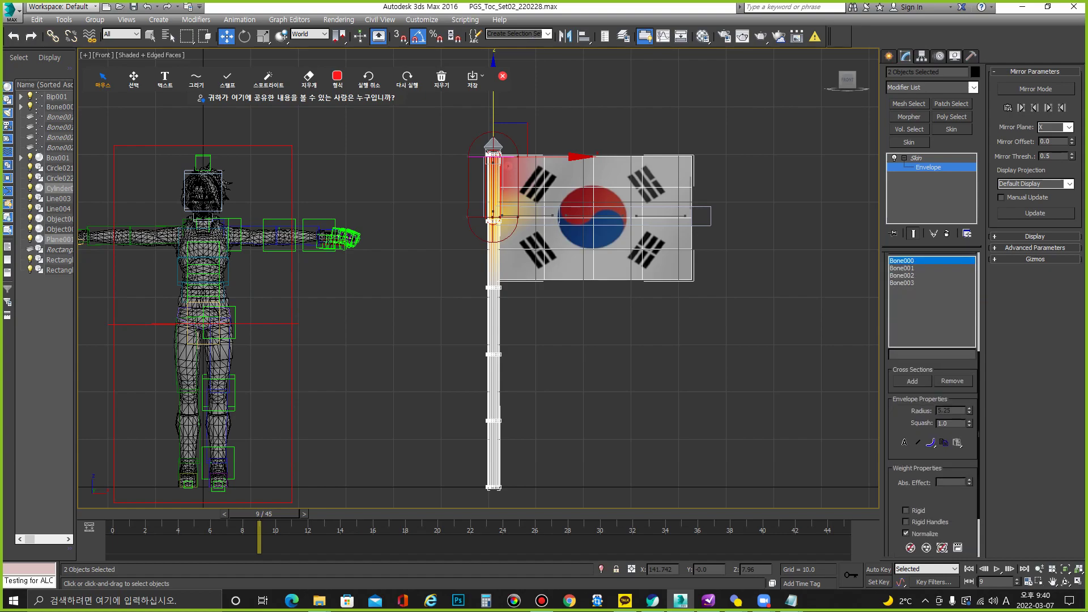
scroll(932, 453, "down", 2)
left_click(899, 498)
left_click_drag(51, 8, 361, 166)
left_click(404, 205)
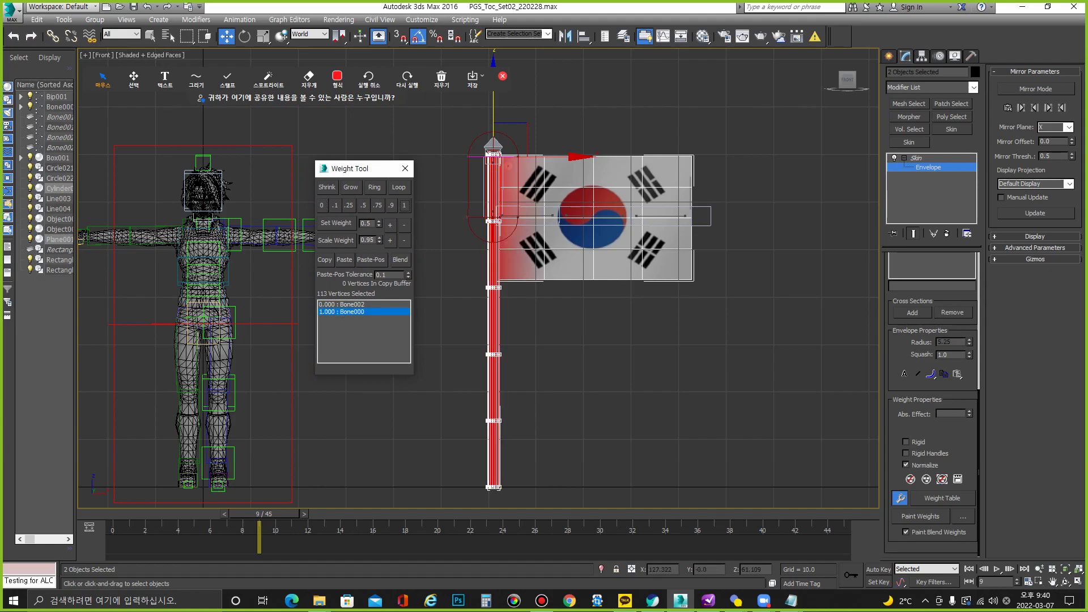
Step: Leave envelope editing and set the current pose of the flag's bone chain as its skin pose
left_click(533, 215)
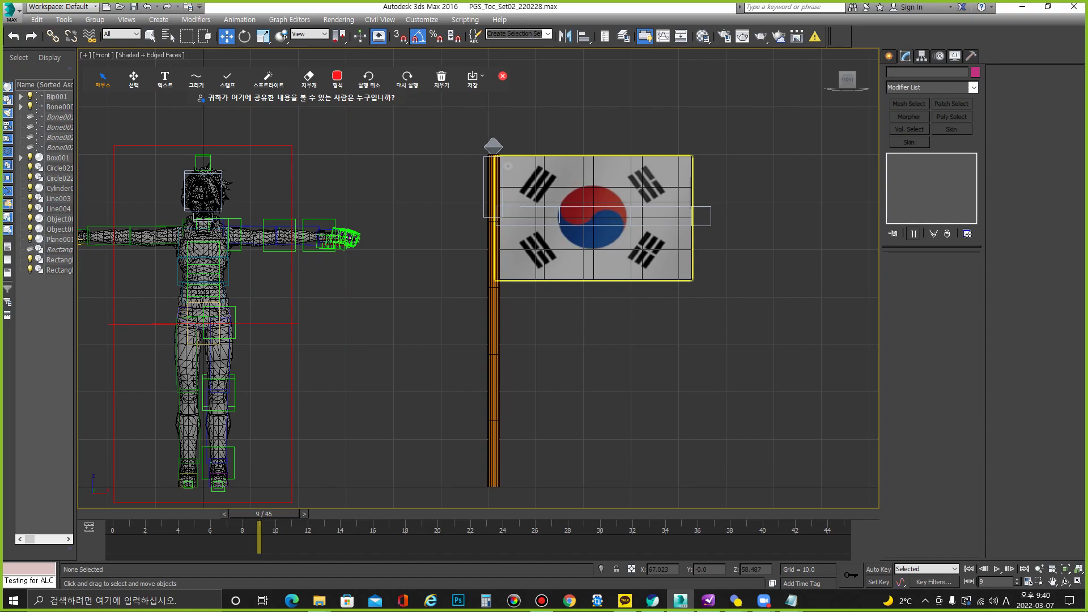
key("ctrl+Page_Down")
key("p")
middle_click_drag(397, 283, 340, 249, "alt")
left_click(240, 19)
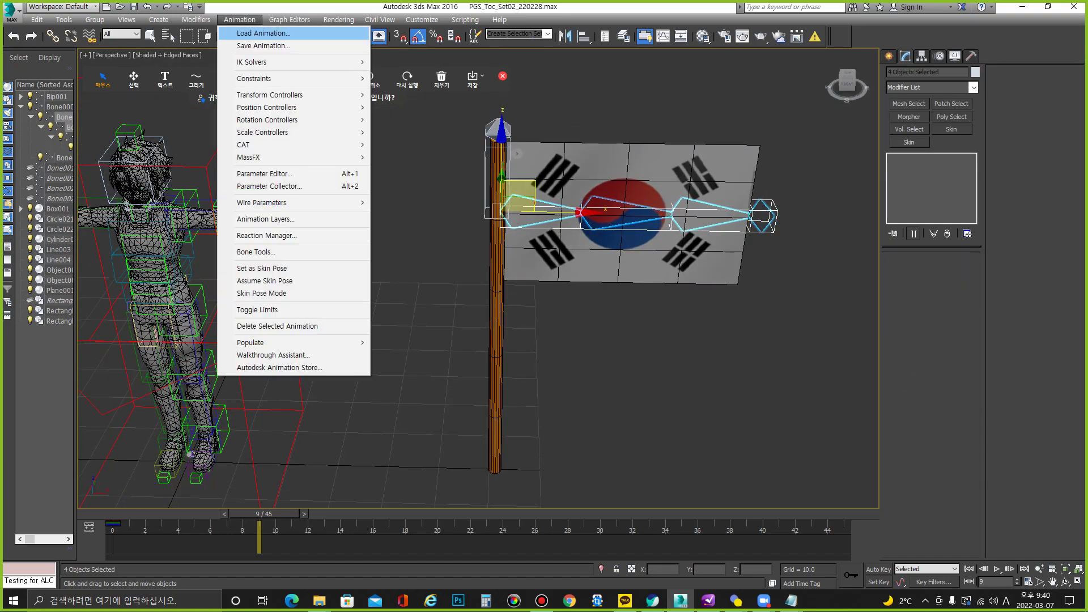
left_click(254, 269)
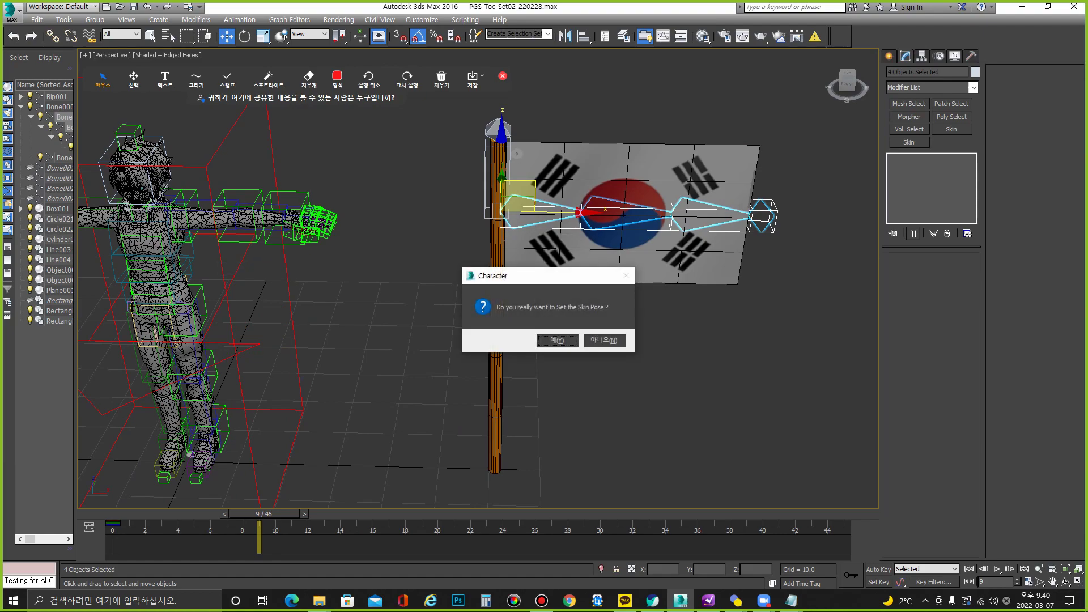
key("Return")
Step: Turn on Auto Key and rotate the flag's chain bones together at frame 9 to bend the cloth as a deformation test
key("n")
key("e")
left_click_drag(501, 248, 427, 285)
middle_click_drag(428, 284, 443, 303, "alt")
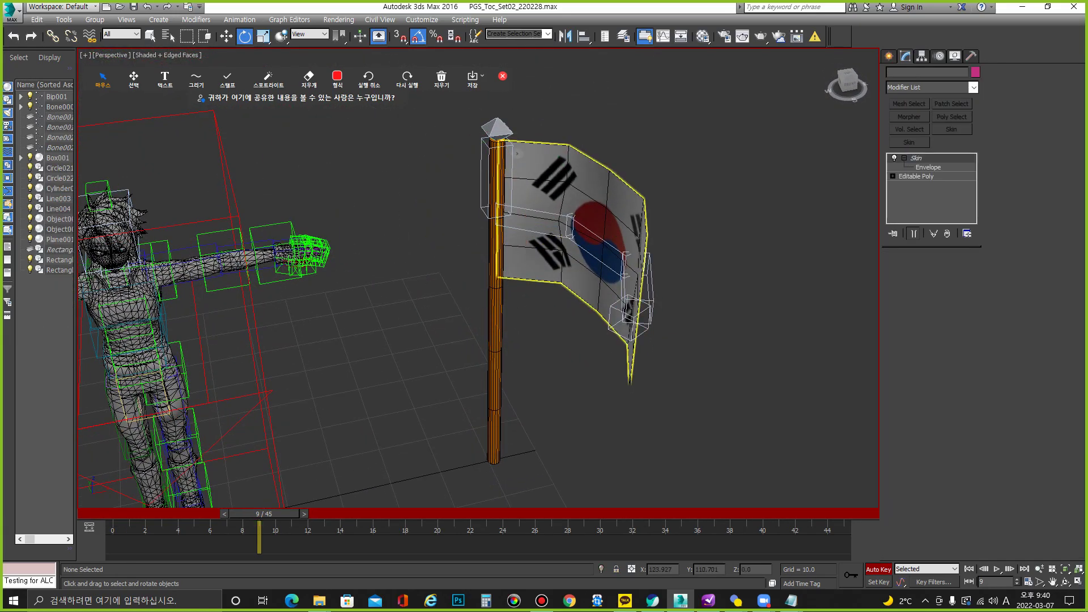
Step: Edit the flag's skin envelopes and raise Bone001's weight to 1 on the second vertex column from the pole
left_click(595, 170)
middle_click_drag(595, 170, 550, 170, "alt")
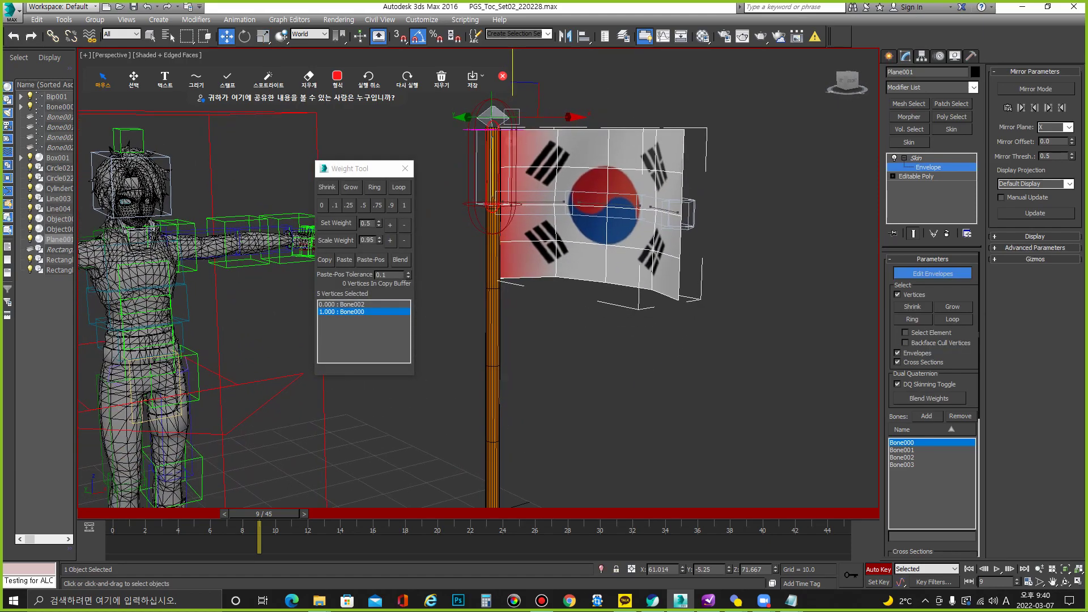
left_click_drag(546, 90, 564, 312)
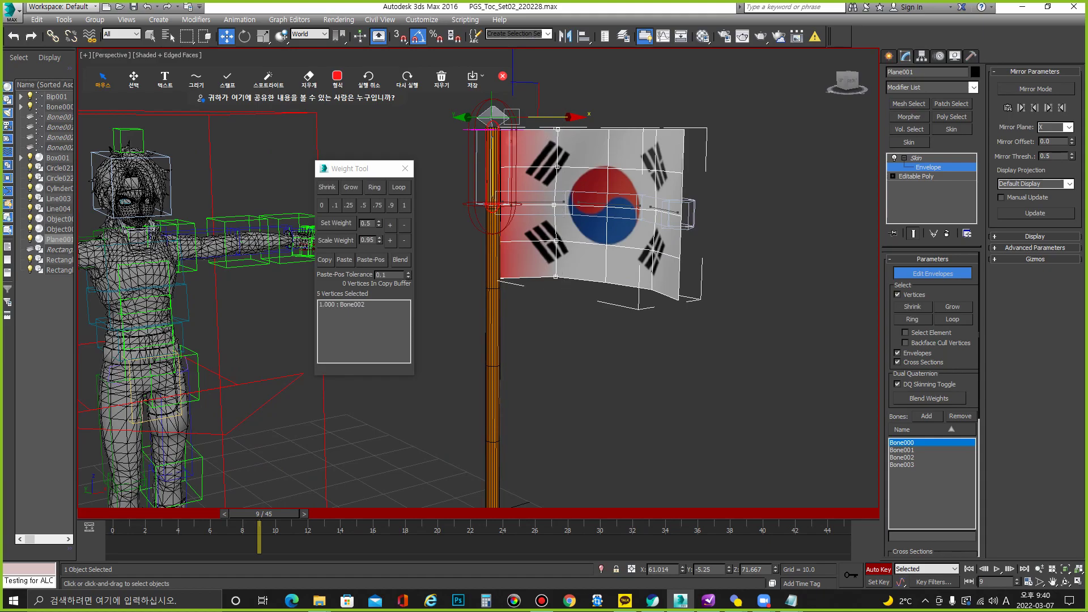
scroll(547, 147, "up", 3)
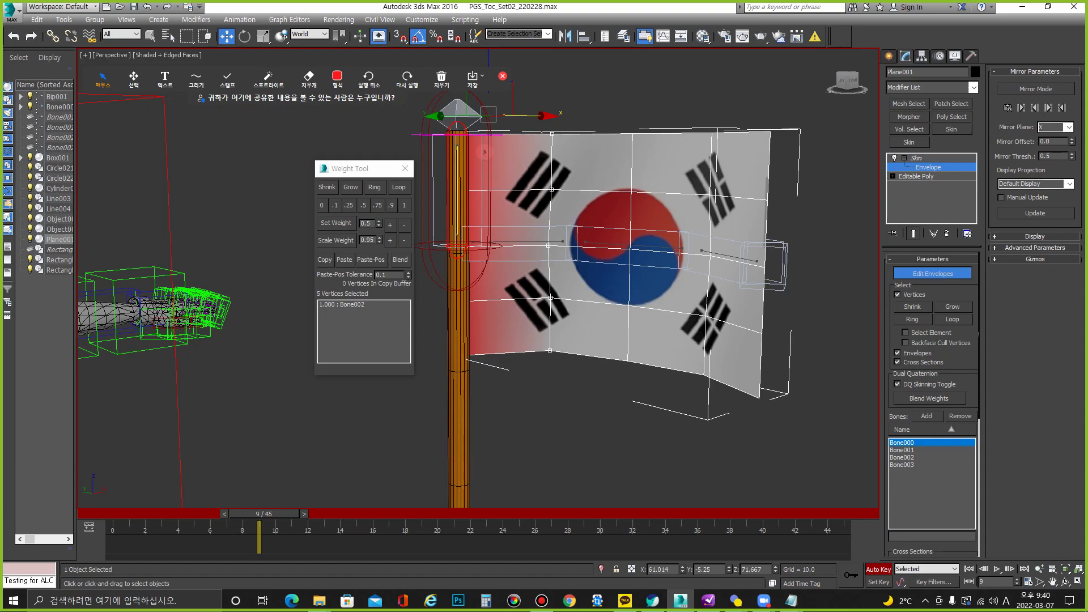
left_click(902, 450)
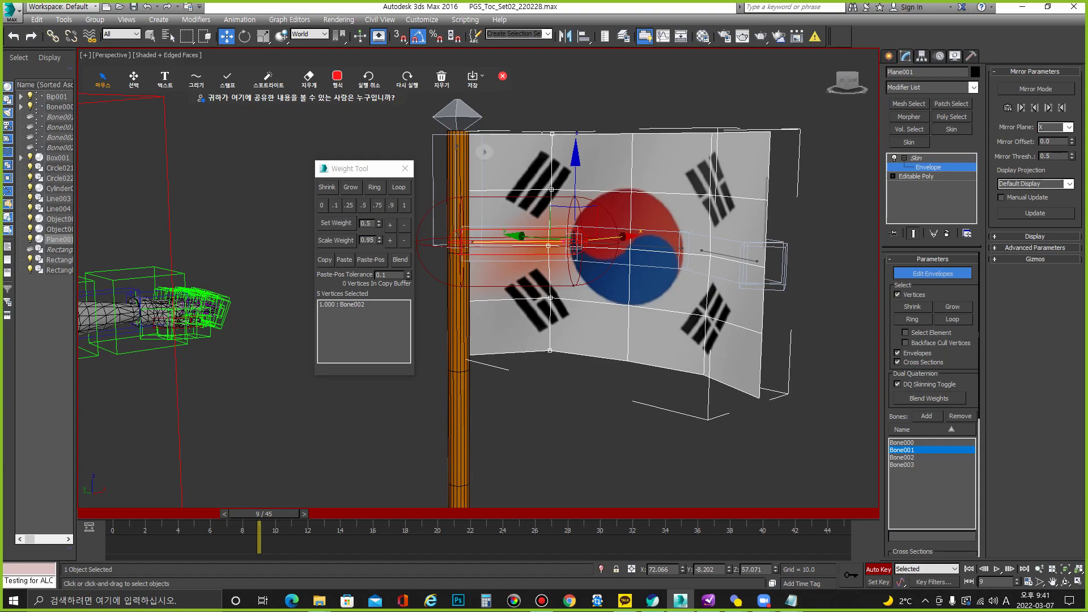
left_click(390, 225)
left_click(390, 225)
left_click(390, 225)
left_click(389, 225)
left_click(390, 225)
left_click(389, 225)
left_click(389, 225)
left_click(390, 225)
left_click(389, 225)
left_click(390, 225)
left_click(390, 225)
left_click(390, 225)
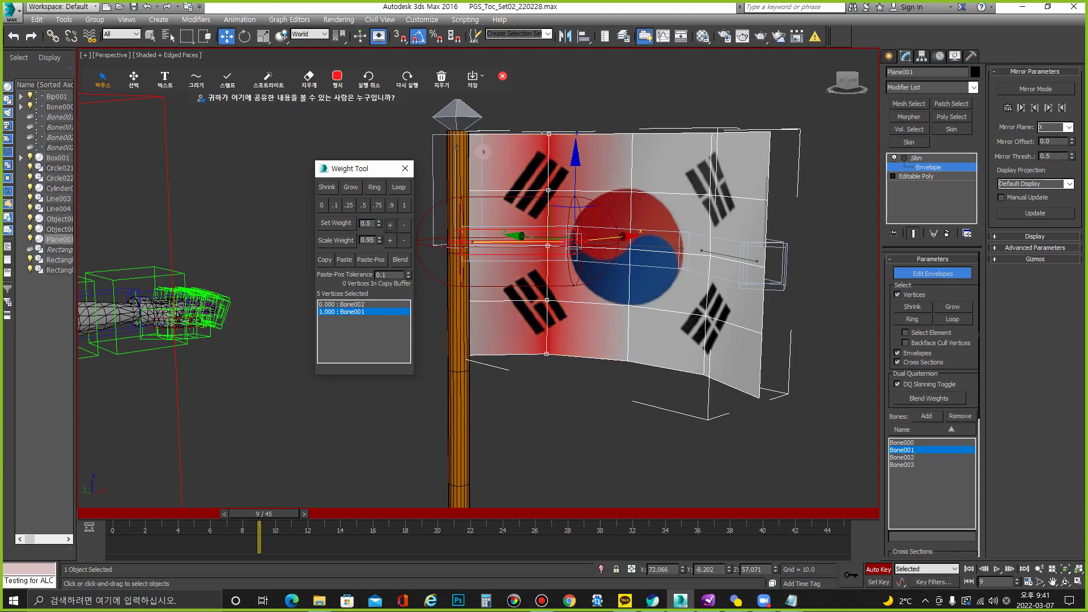
Step: Select the flag's middle vertex column and weight it fully to Bone002
left_click_drag(613, 112, 627, 296)
left_click_drag(639, 399, 639, 400)
left_click(390, 225)
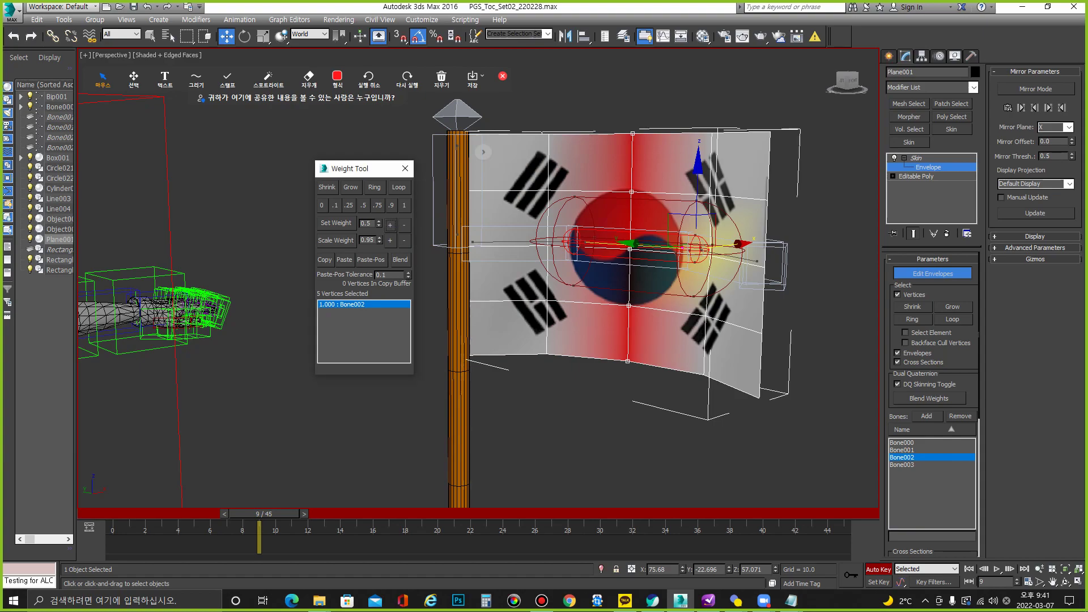
Step: Set the Bone003 weight to 1 on the flag's free-edge vertex column and on the column beside it
left_click(712, 132)
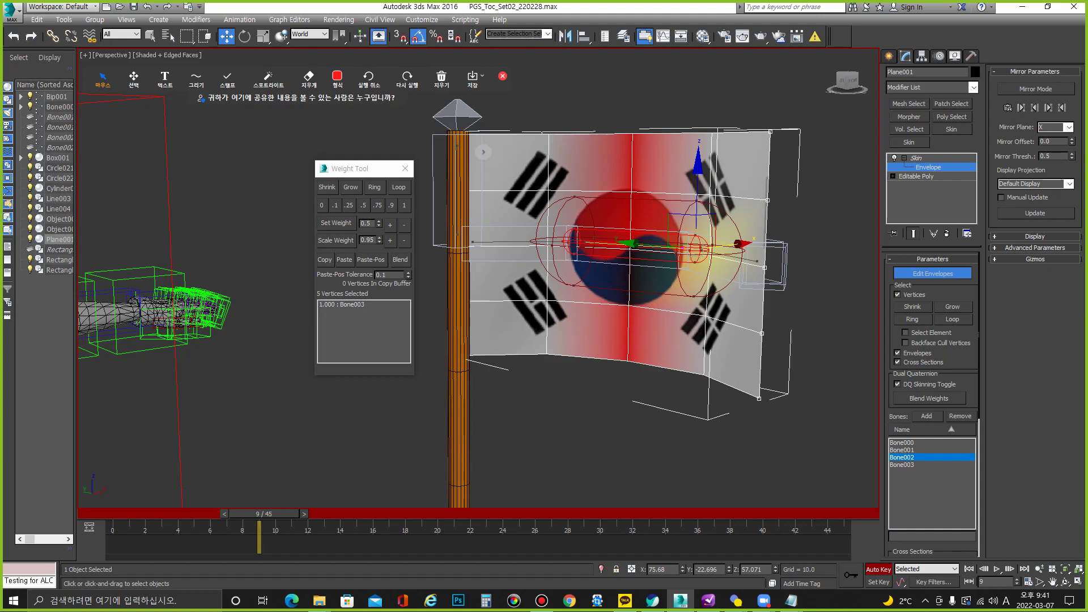
left_click(901, 465)
left_click(404, 205)
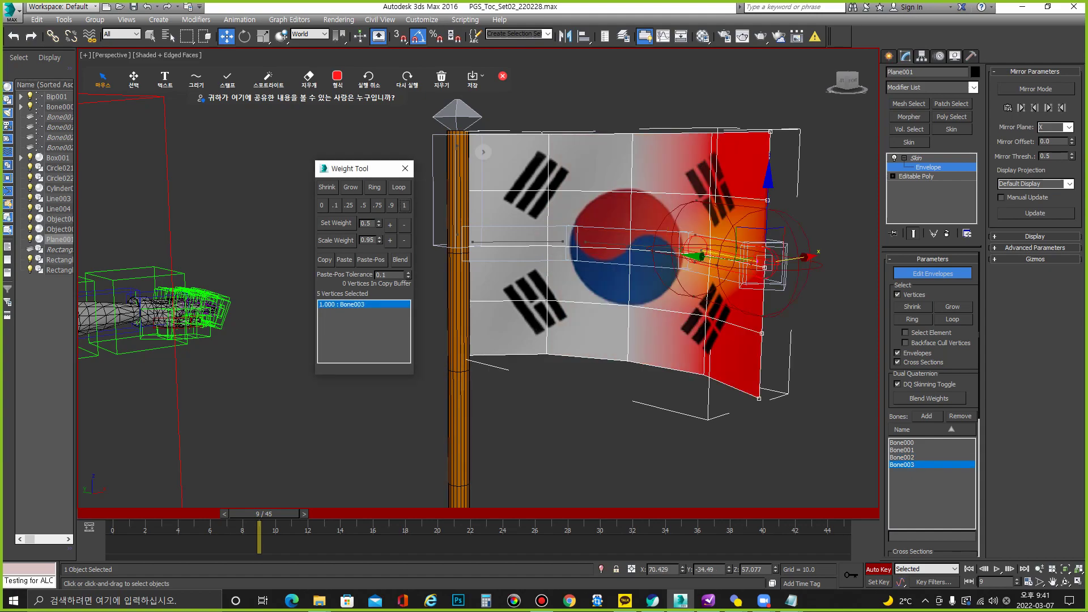
left_click_drag(686, 115, 712, 185)
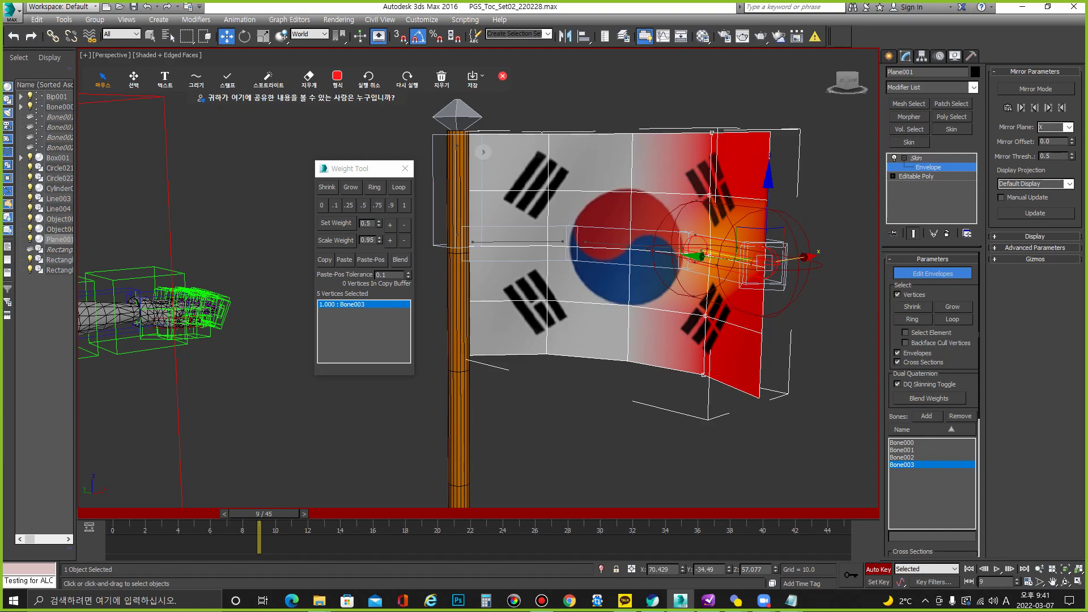
left_click(404, 205)
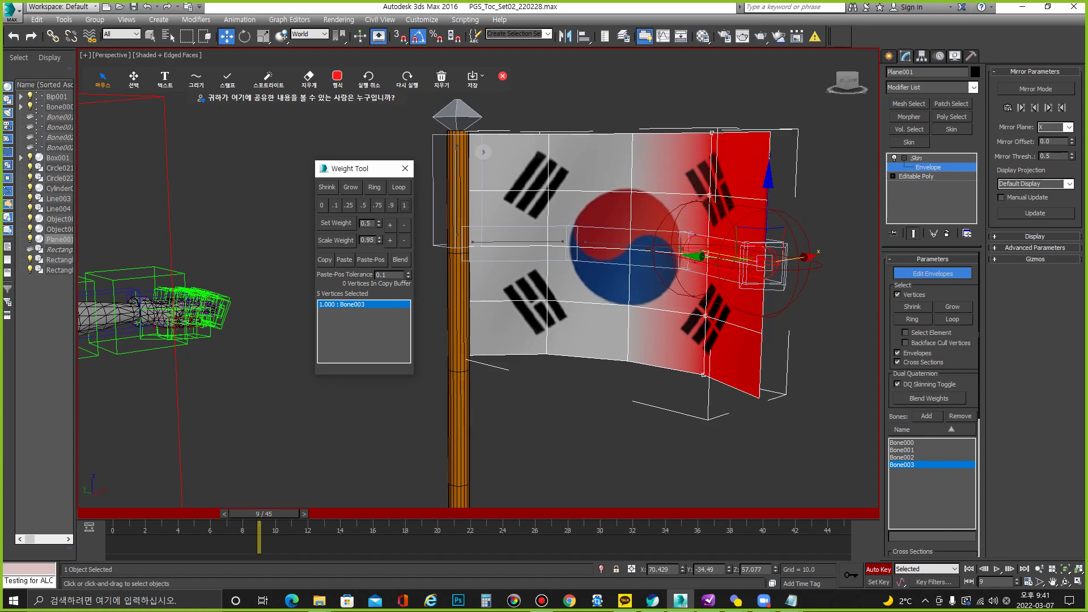
Step: Blend Bone002 into the fourth vertex column from the pole at 0.3 weight, leaving 0.7 on Bone003
middle_click_drag(567, 340, 522, 323, "alt")
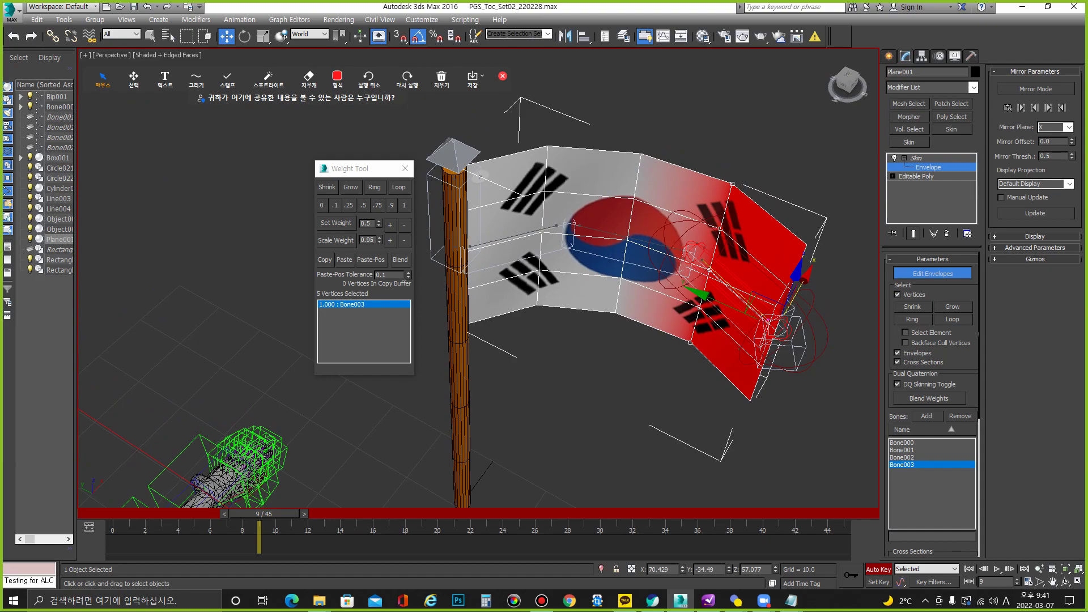
left_click(901, 457)
left_click(389, 224)
left_click(389, 224)
left_click(390, 224)
left_click(390, 224)
left_click(390, 225)
left_click(390, 225)
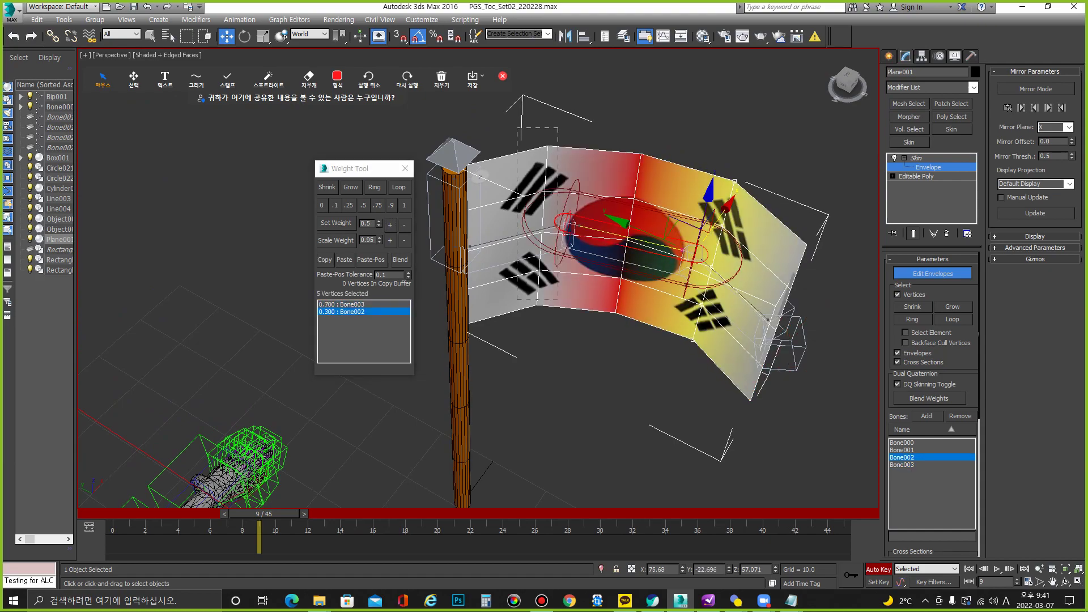
Step: Blend Bone001 into the flag's middle vertex column at 0.15 weight, with Bone002 at 0.85
left_click_drag(524, 139, 558, 311)
left_click(901, 450)
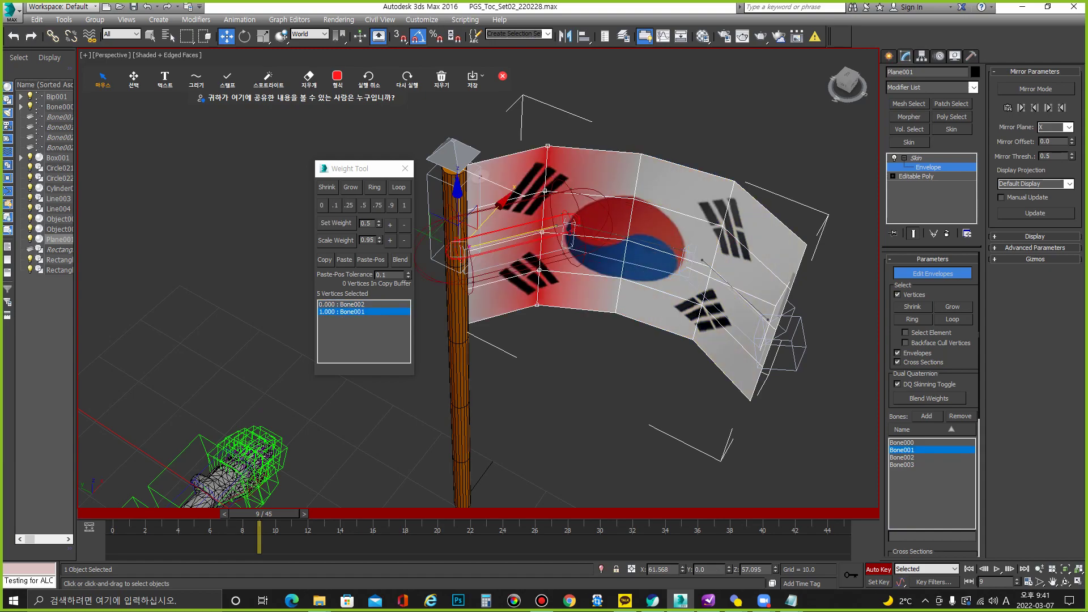
left_click(901, 457)
left_click_drag(600, 136, 651, 325)
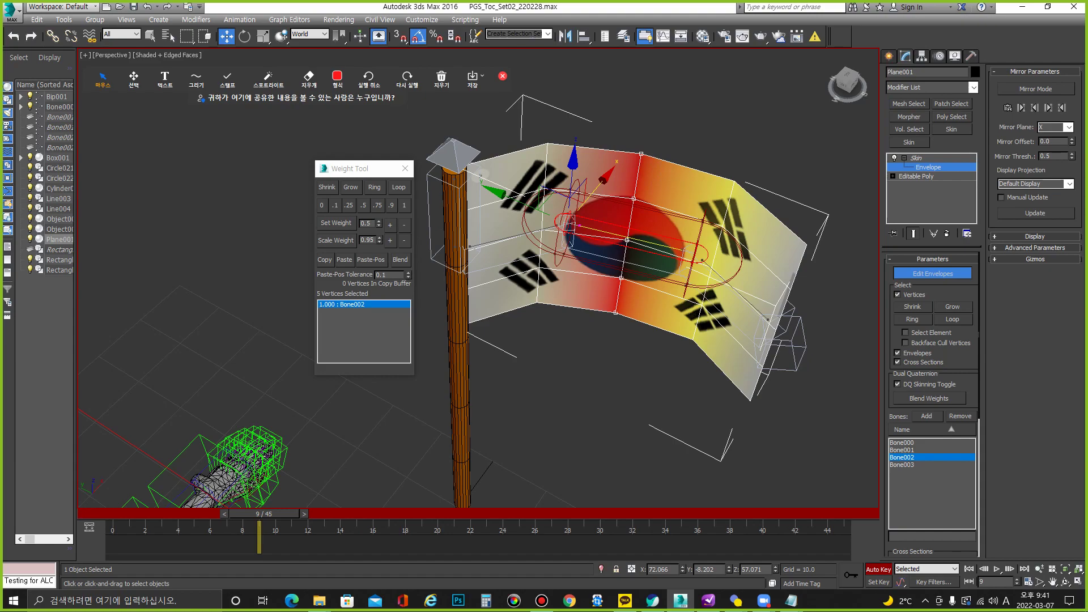
left_click(901, 450)
left_click(390, 225)
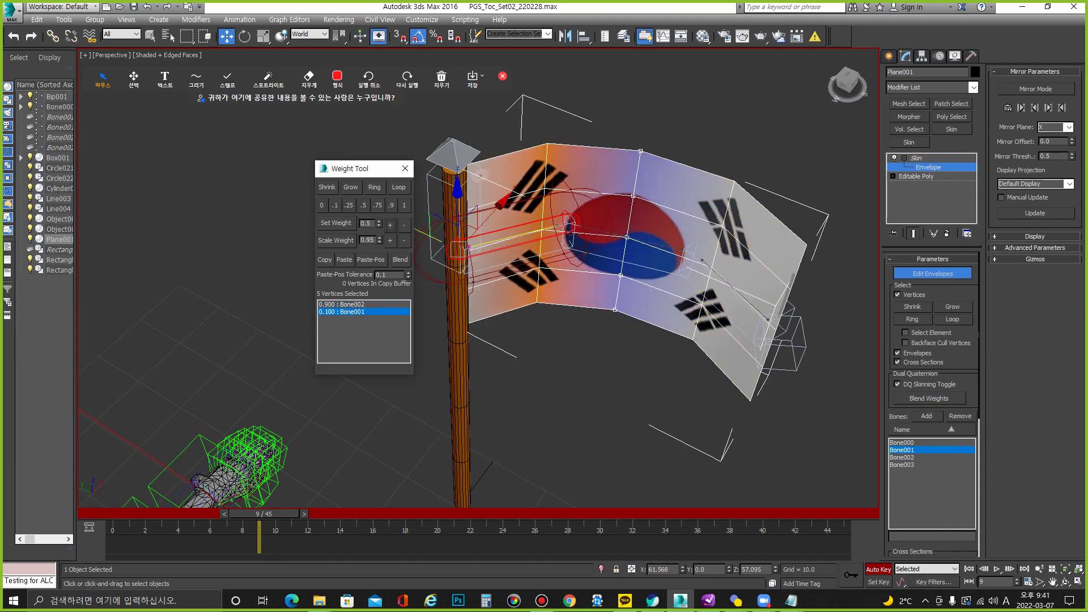
Step: Add a small Bone003 weight to the flag's middle vertex column and deselect the flag
left_click(902, 464)
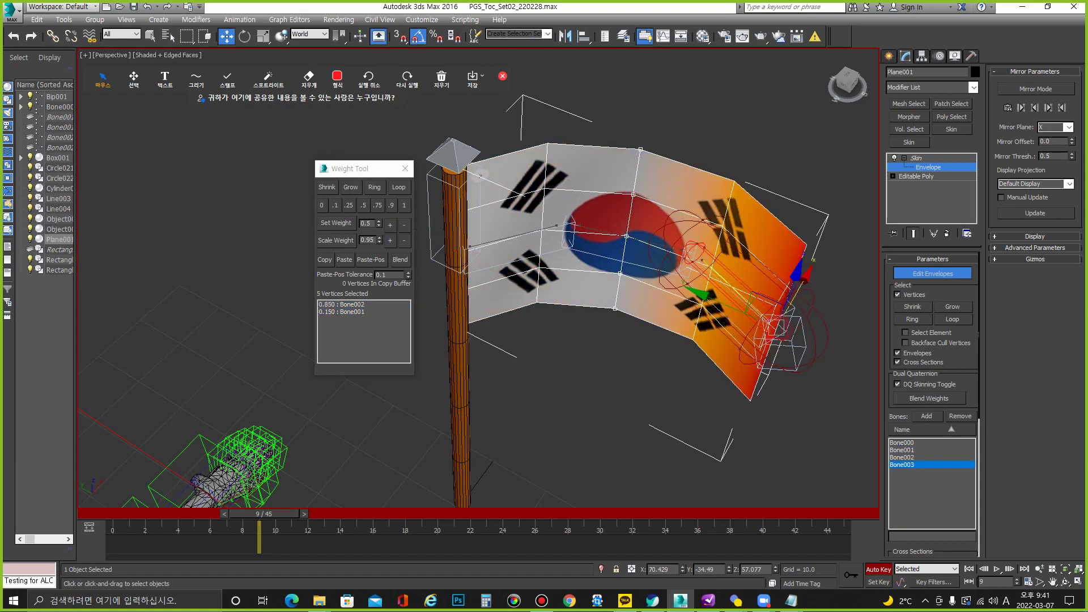
left_click(390, 225)
left_click(390, 225)
left_click(390, 225)
middle_click_drag(480, 174, 478, 152, "alt")
key("ctrl+d")
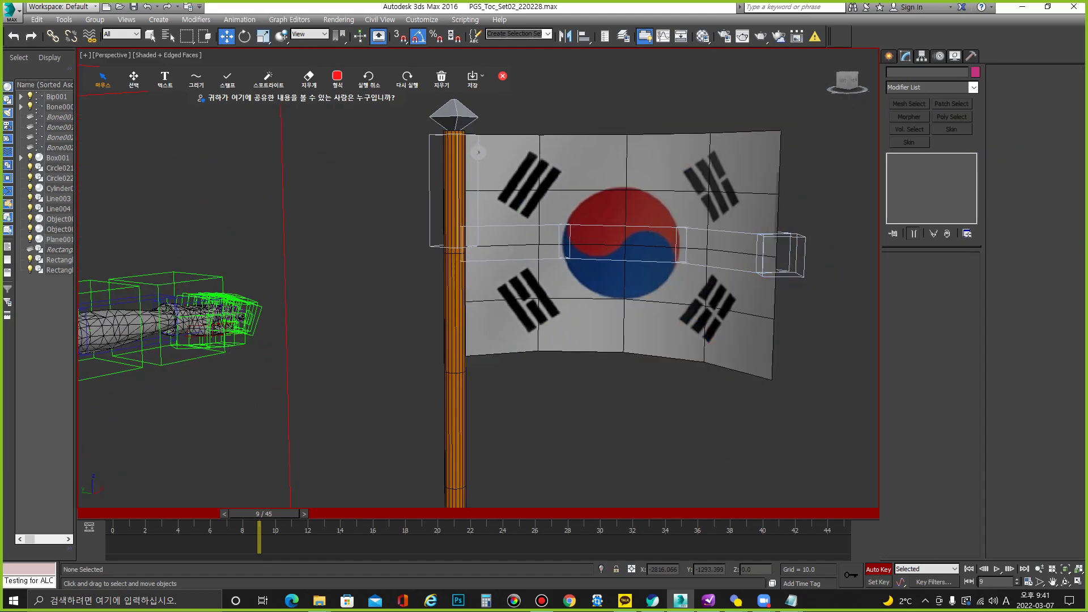
Step: Select the flag's bone chain, clear its frame 9 key and shorten the animation range
scroll(478, 152, "down", 3)
double_click(513, 195)
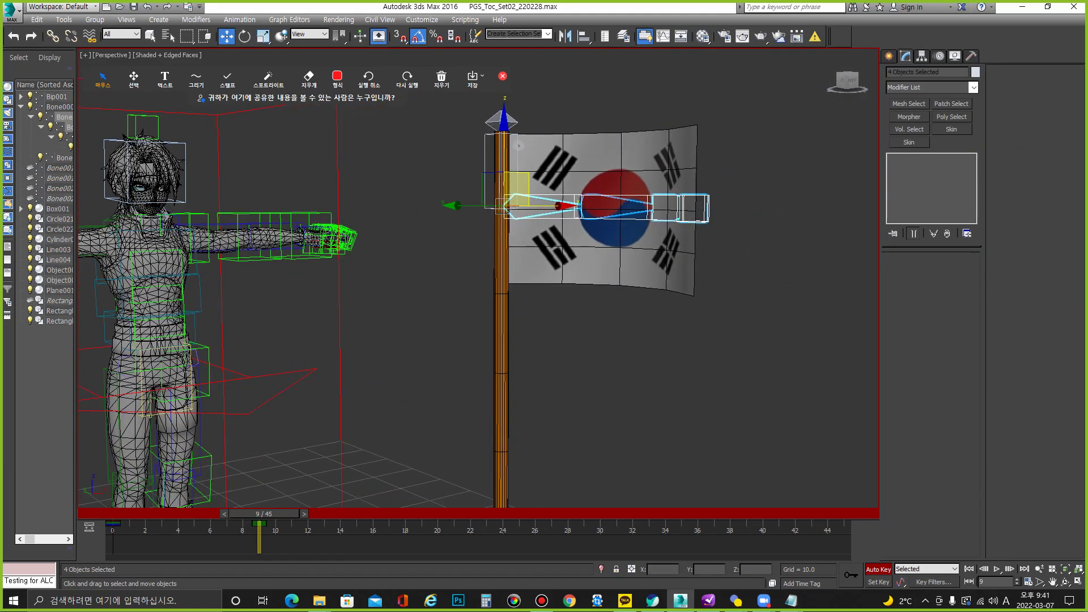
middle_click_drag(513, 196, 491, 218, "alt")
left_click_drag(260, 513, 692, 513)
key("w")
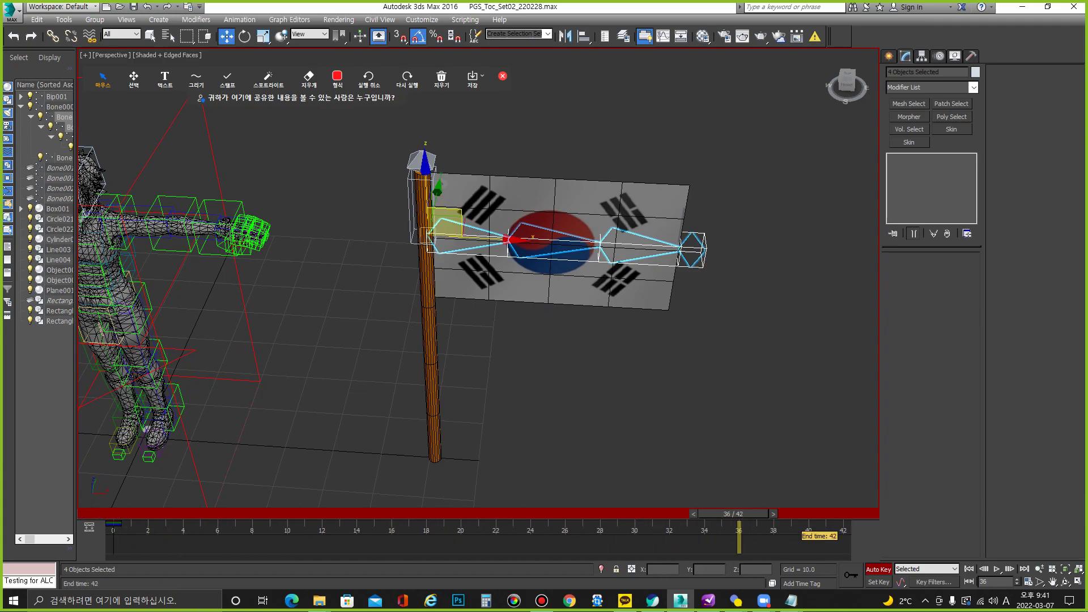
Step: End the animation range at frame 40, key the bone chain there and return to frame 0
left_click_drag(754, 513, 827, 514)
key("k")
left_click_drag(826, 513, 119, 513)
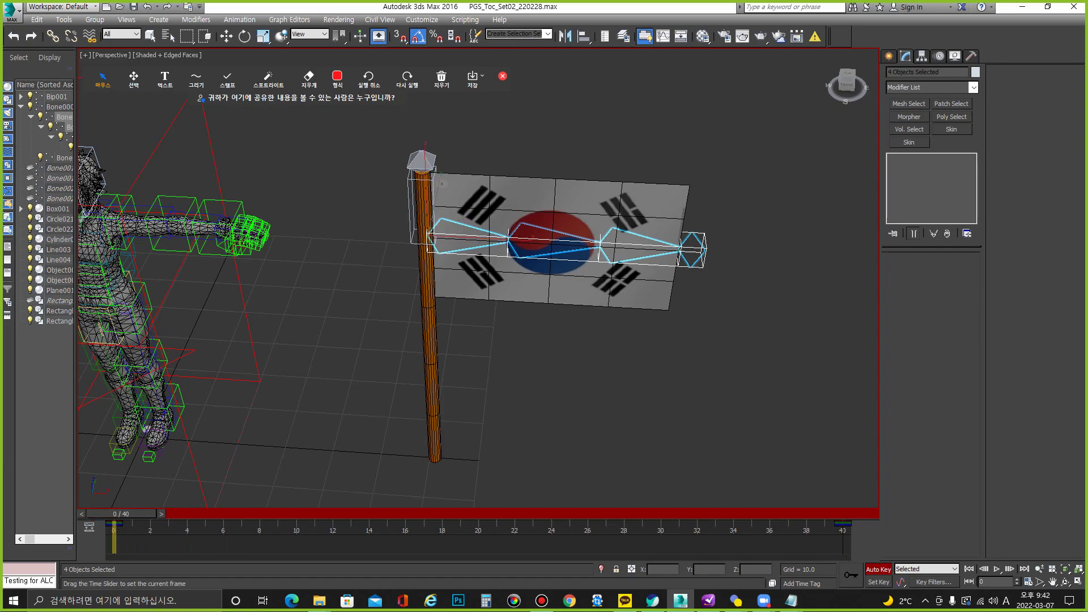
Step: Keyframe the bone chain rotated to bend the flag one way at frame 0 and the opposite way at frame 19
key("e")
left_click_drag(460, 282, 466, 292)
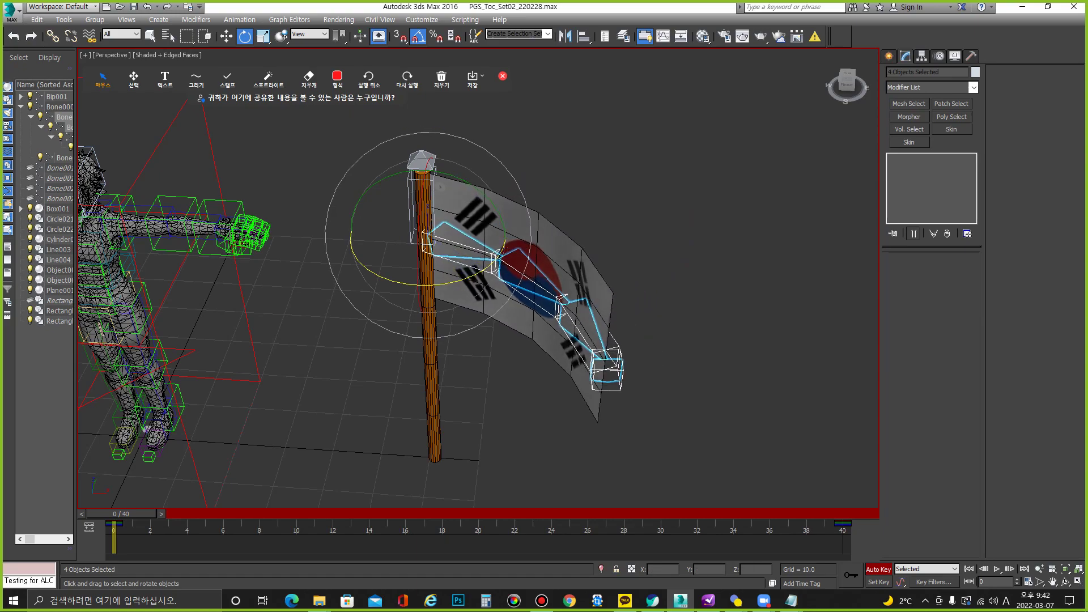
left_click_drag(121, 513, 455, 513)
left_click_drag(462, 282, 468, 294)
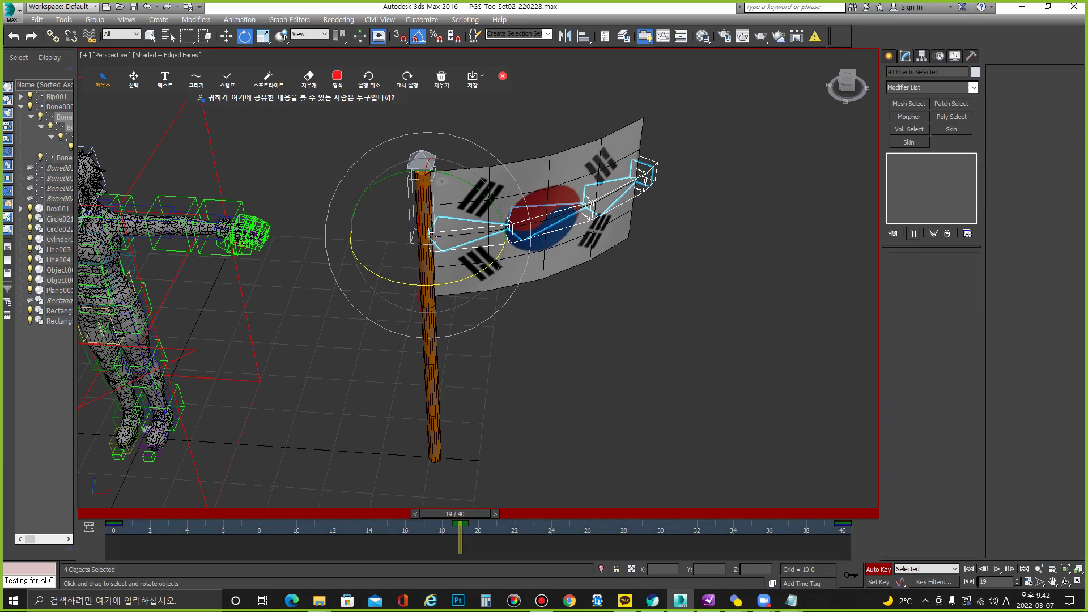
Step: Copy the bone chain's frame 0 keys to frame 40 and play the animation to check the loop
key("Home")
left_click_drag(121, 514, 827, 513)
right_click(827, 514)
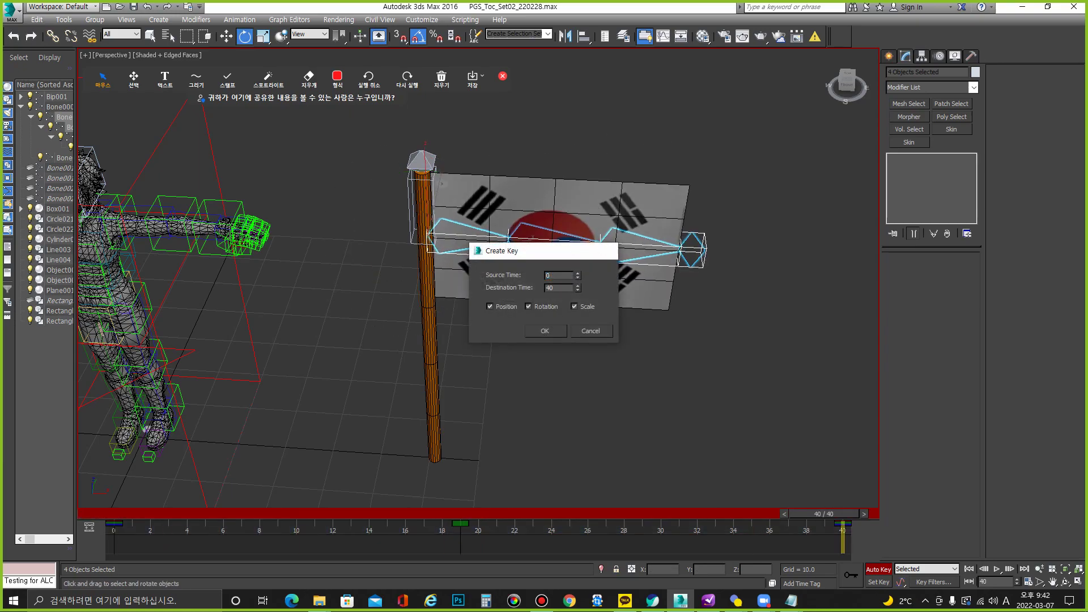
key("Escape")
key("/")
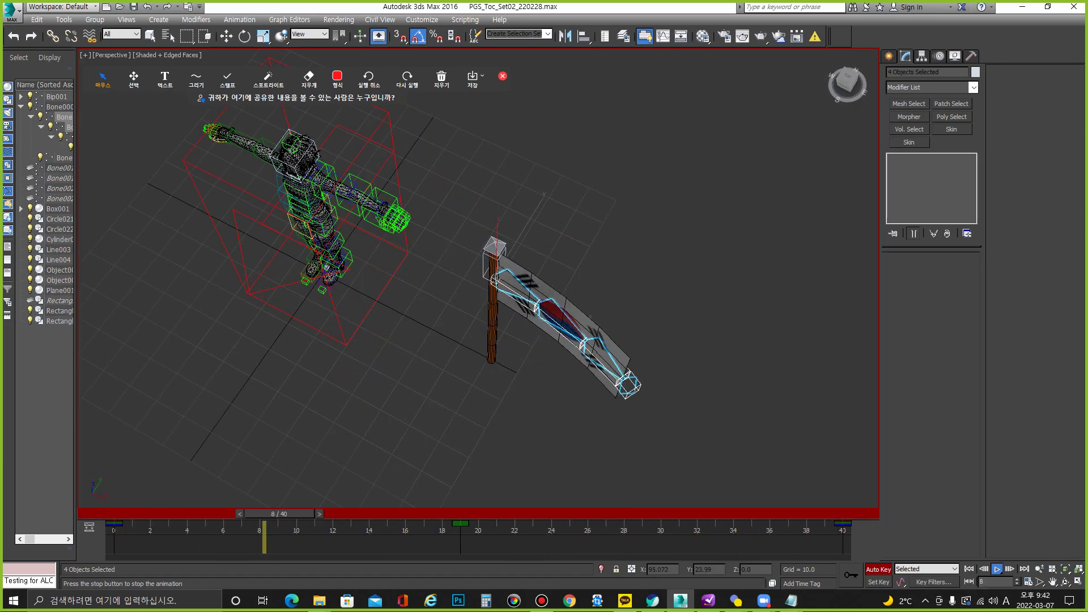
key("/")
Step: Select only Bone002, key counter-rotations for it at frames 9 and 29, and play the animation
key("e")
key("ctrl+d")
left_click(575, 296)
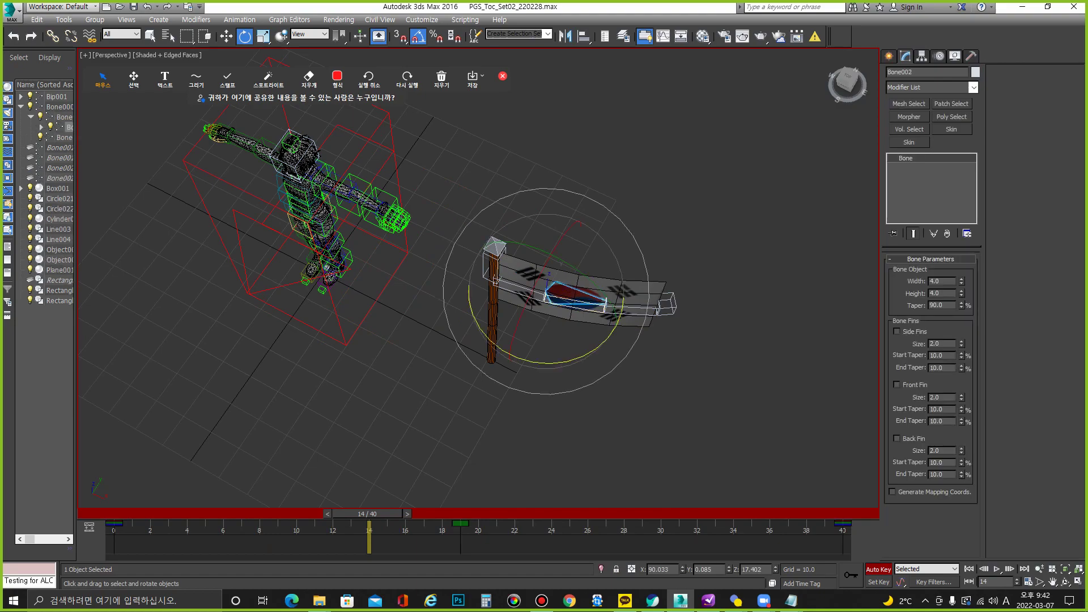
left_click_drag(368, 513, 277, 514)
left_click_drag(590, 318, 570, 311)
left_click_drag(277, 514, 631, 514)
key("e")
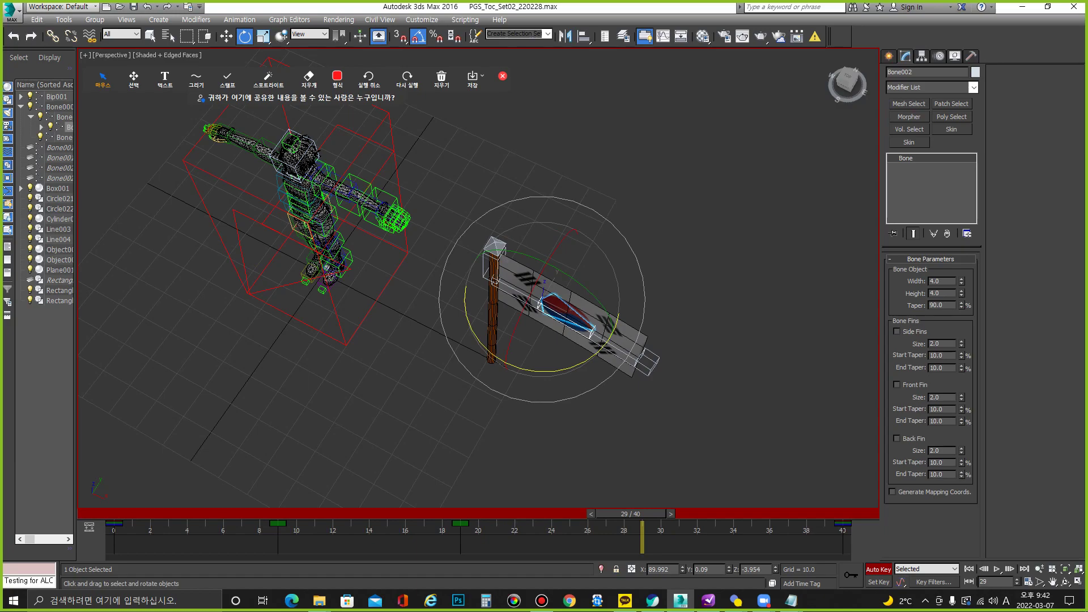
left_click_drag(543, 372, 587, 369)
key("slash")
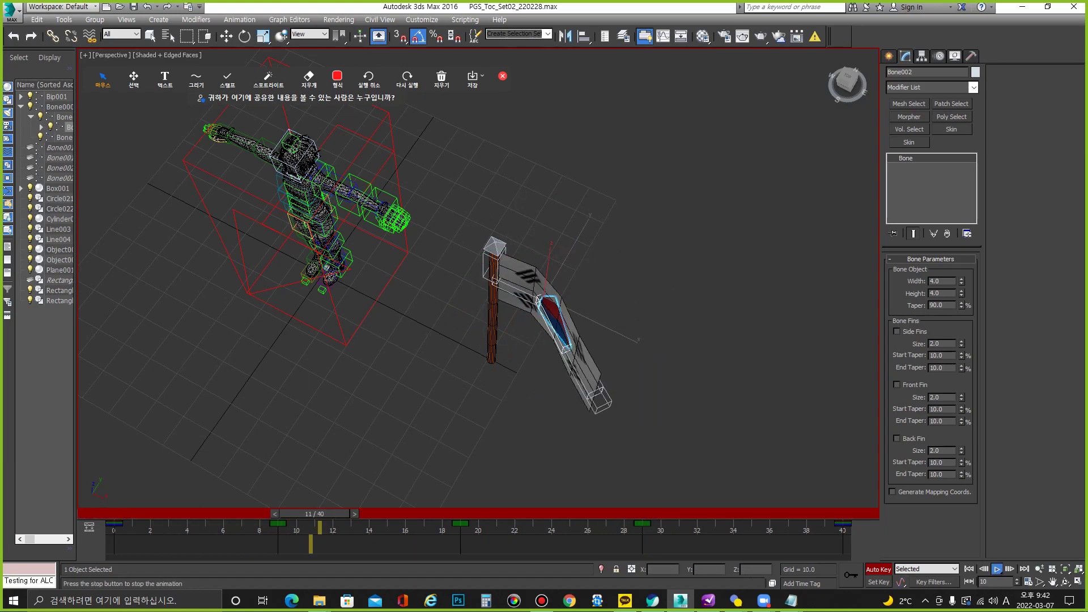
key("slash")
Step: Select Bone003 and key a rotation for it at frame 10 to delay the flag tip's swing
key("e")
key("Page_Down")
key("Home")
key("period")
key("period")
key("period")
key("period")
key("period")
key("period")
key("period")
key("period")
key("period")
key("period")
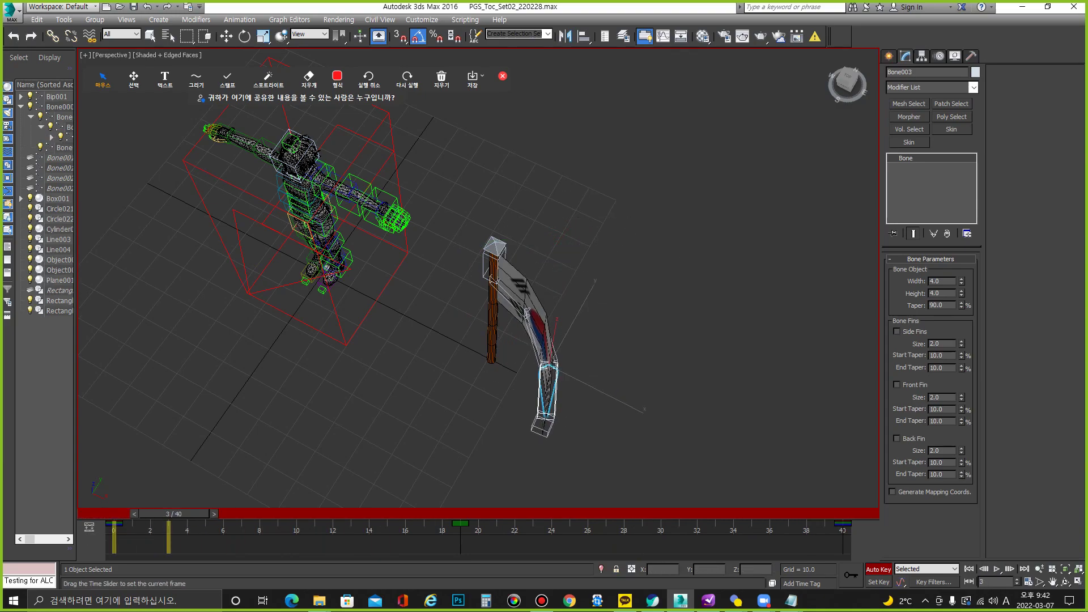
left_click_drag(592, 422, 518, 418)
Step: Key the opposite rotation of Bone003 at frame 33 and play the waving flag while viewing it from several angles
left_click_drag(296, 514, 700, 514)
key("e")
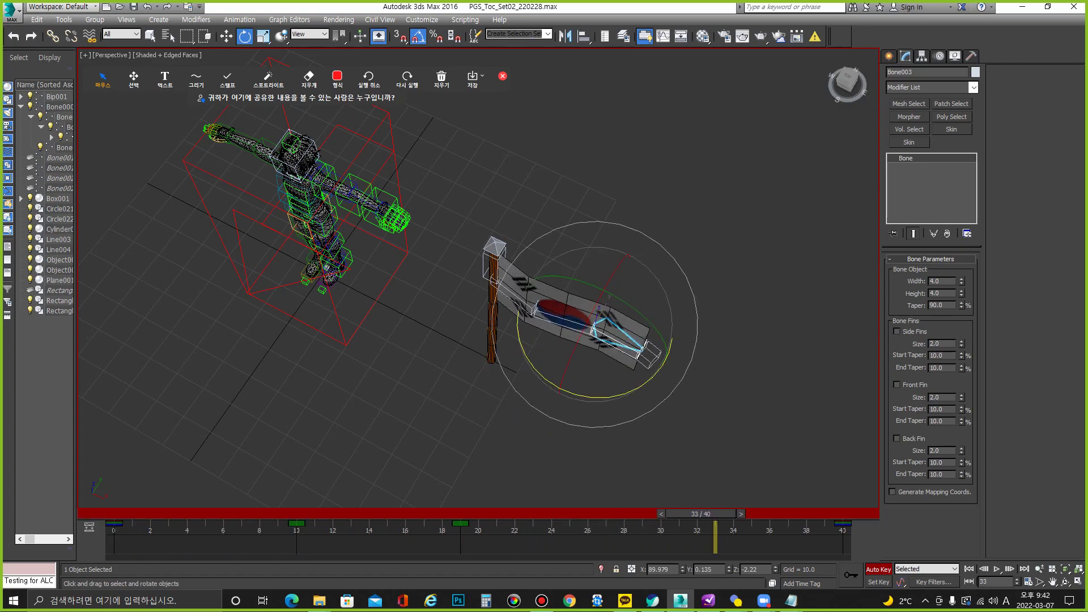
left_click_drag(652, 365, 663, 331)
left_click(996, 569)
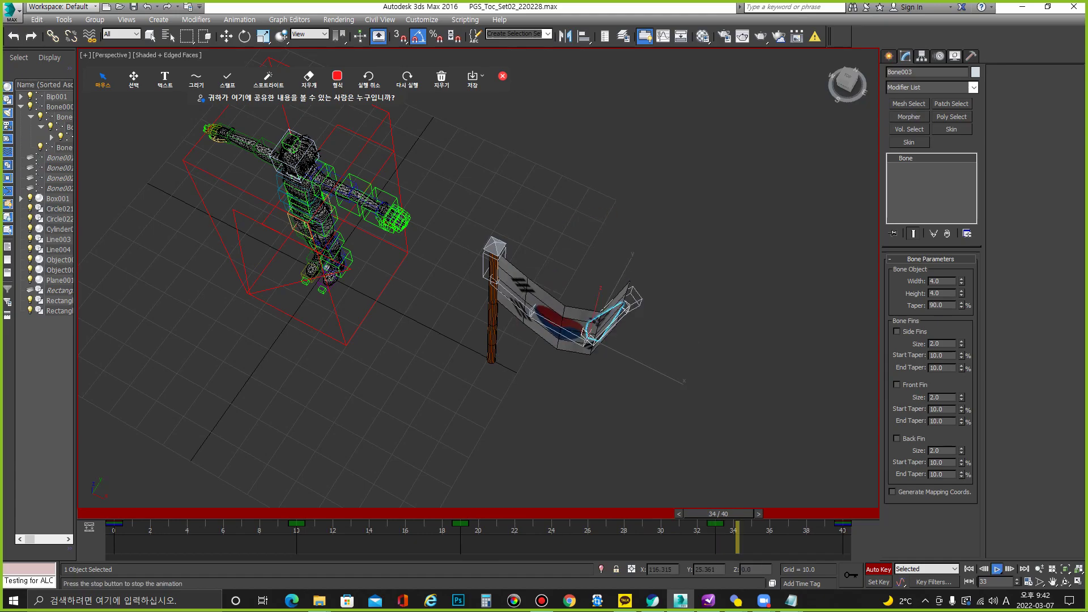
middle_click_drag(478, 284, 762, 283, "alt")
middle_click_drag(476, 283, 425, 261, "alt")
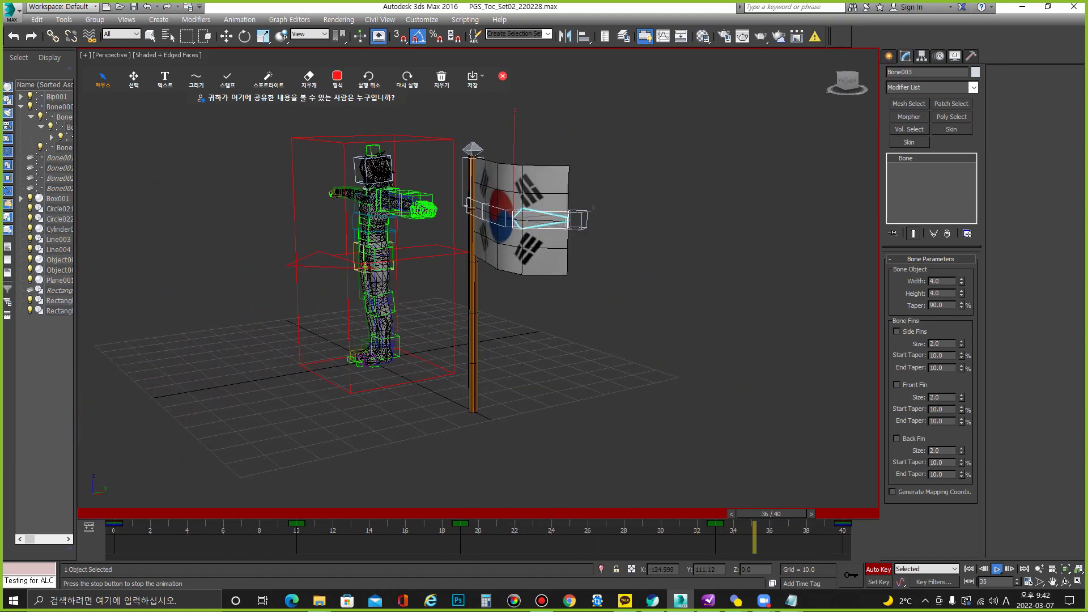